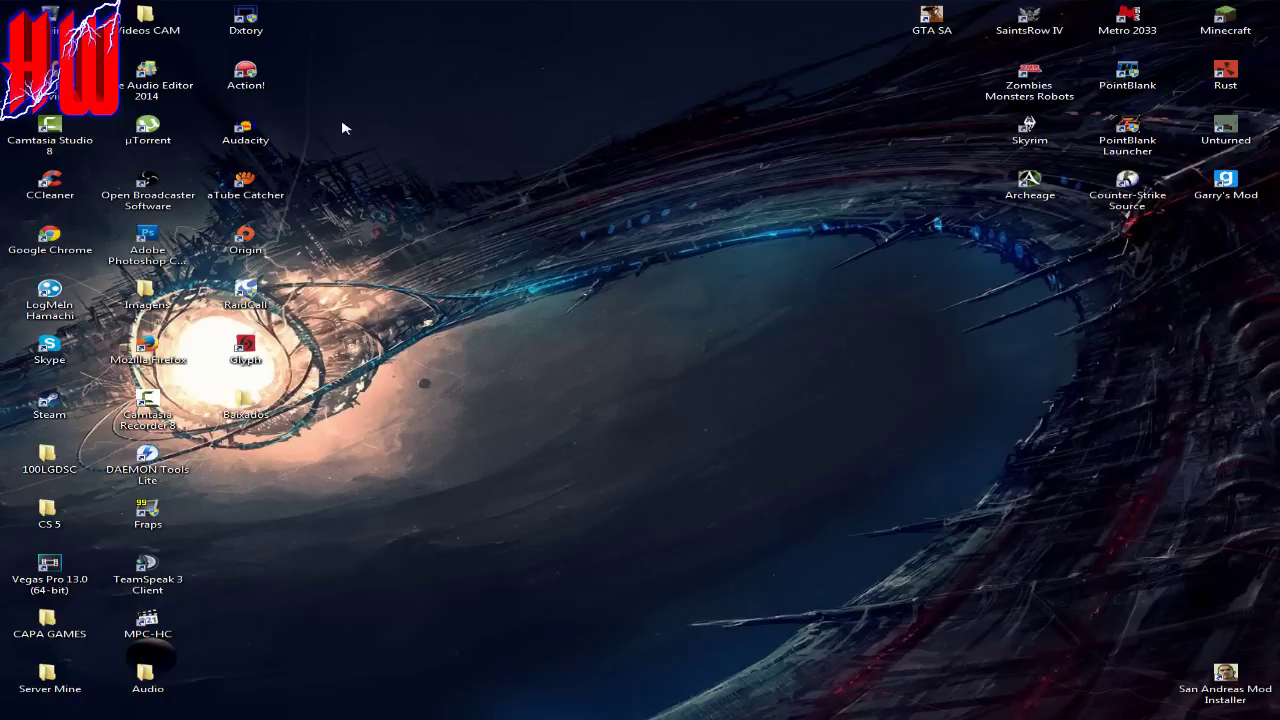
Switch to Google Chrome, open a blank tab, and return to the HWgamers Facebook page.
drag(341, 122, 968, 658)
click(212, 716)
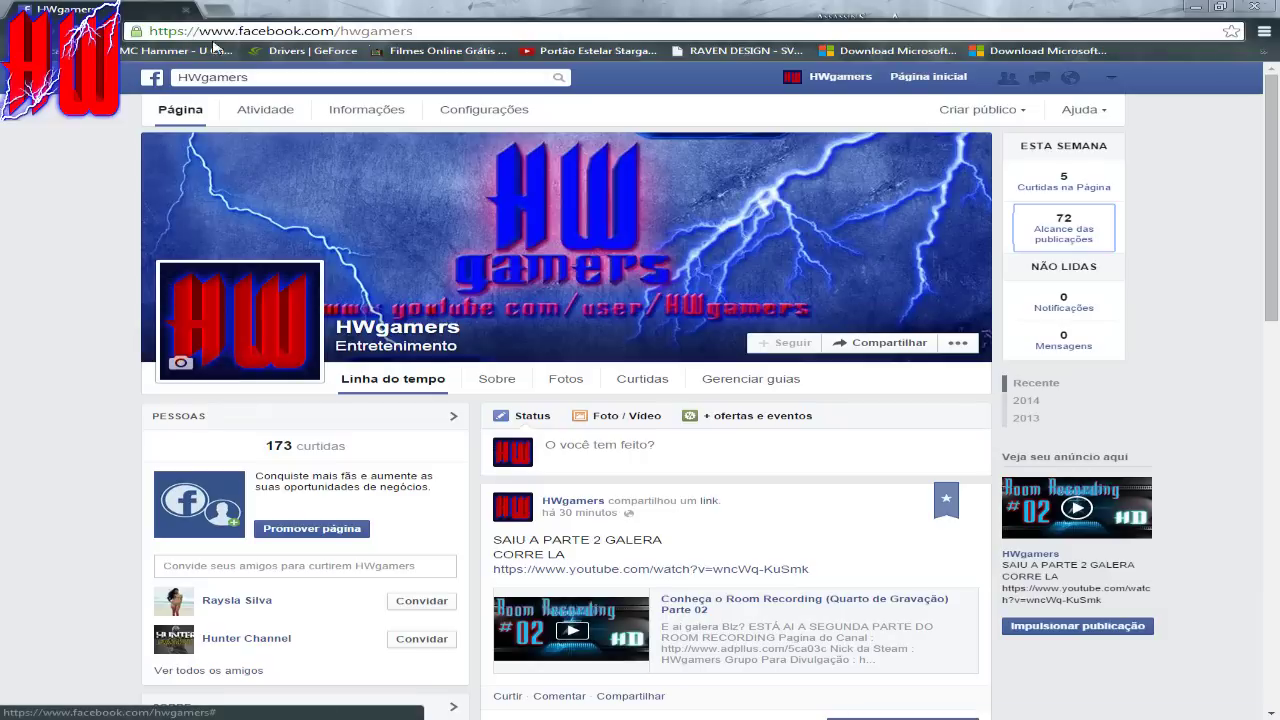
click(218, 10)
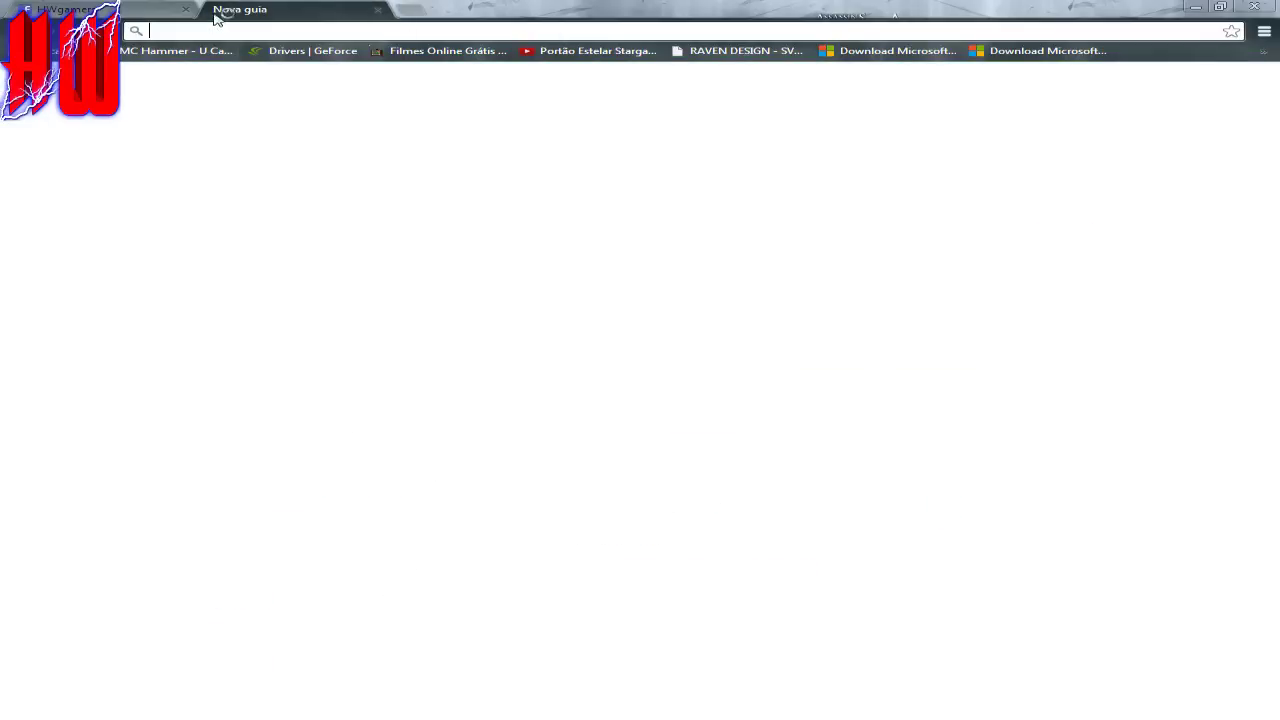
click(125, 7)
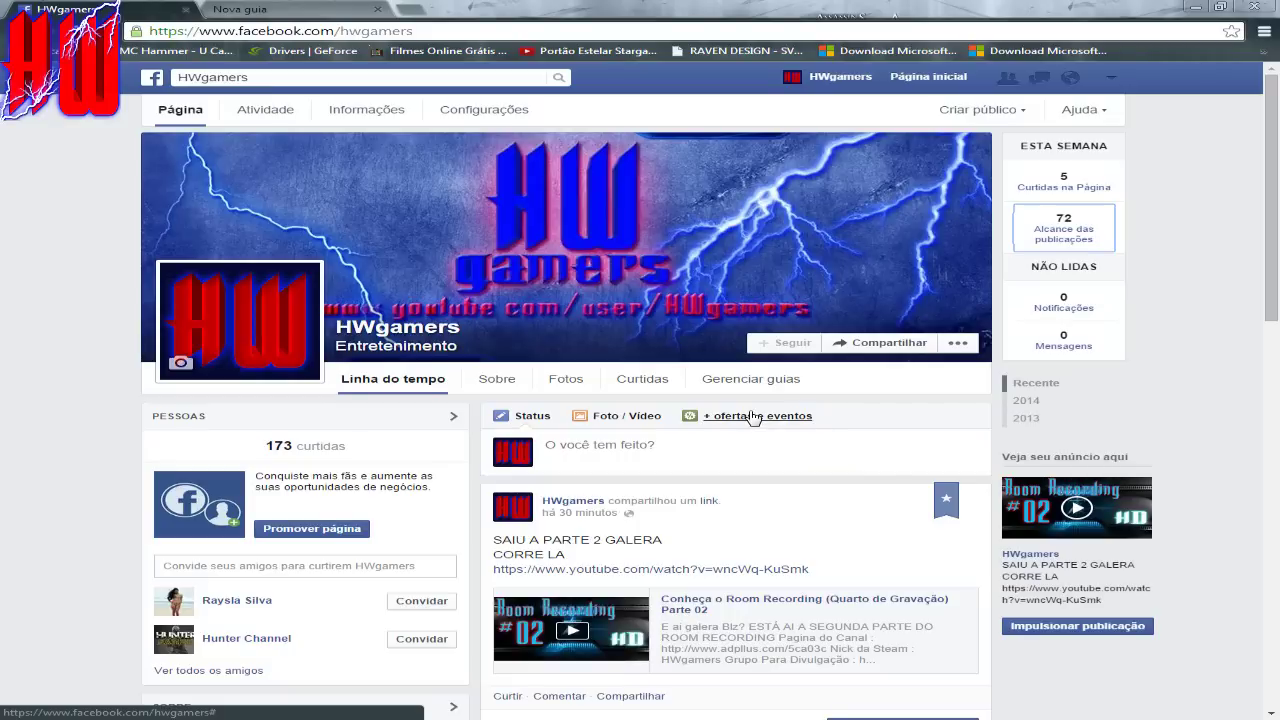
In the blank tab, search Google for "direct x" and open the DirectX download page on Baixaki.
click(313, 7)
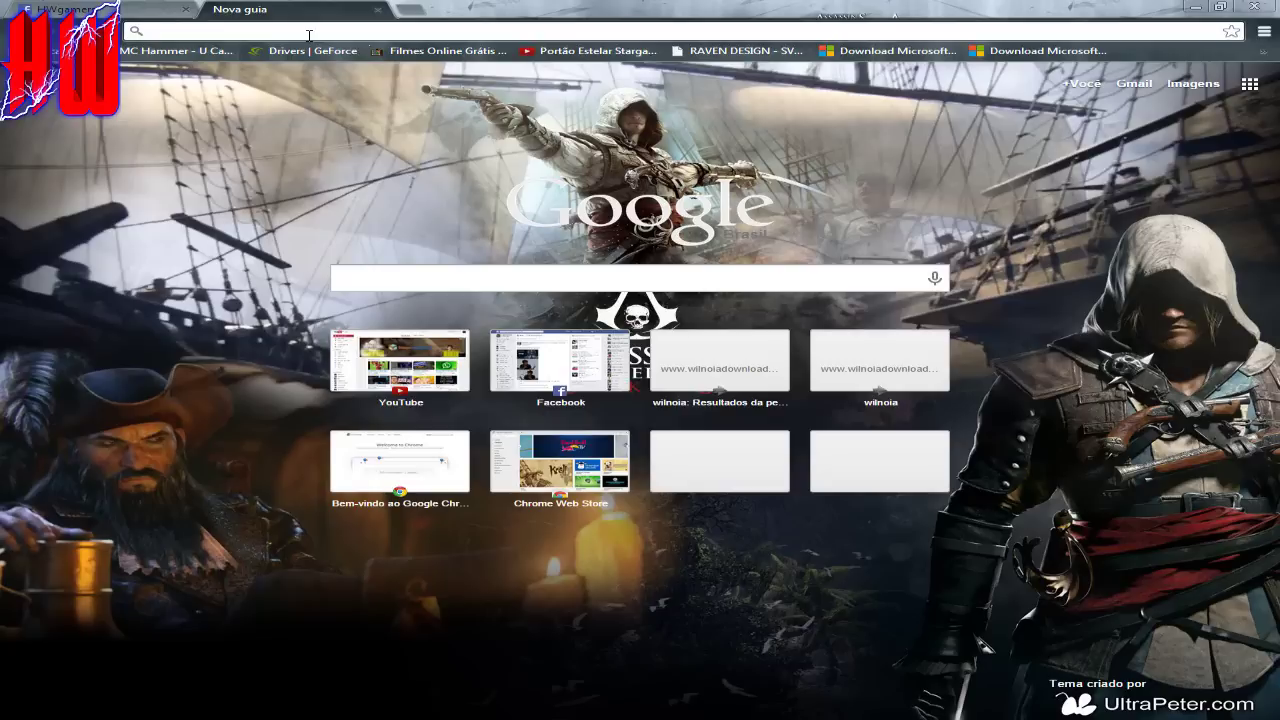
text(direct x)
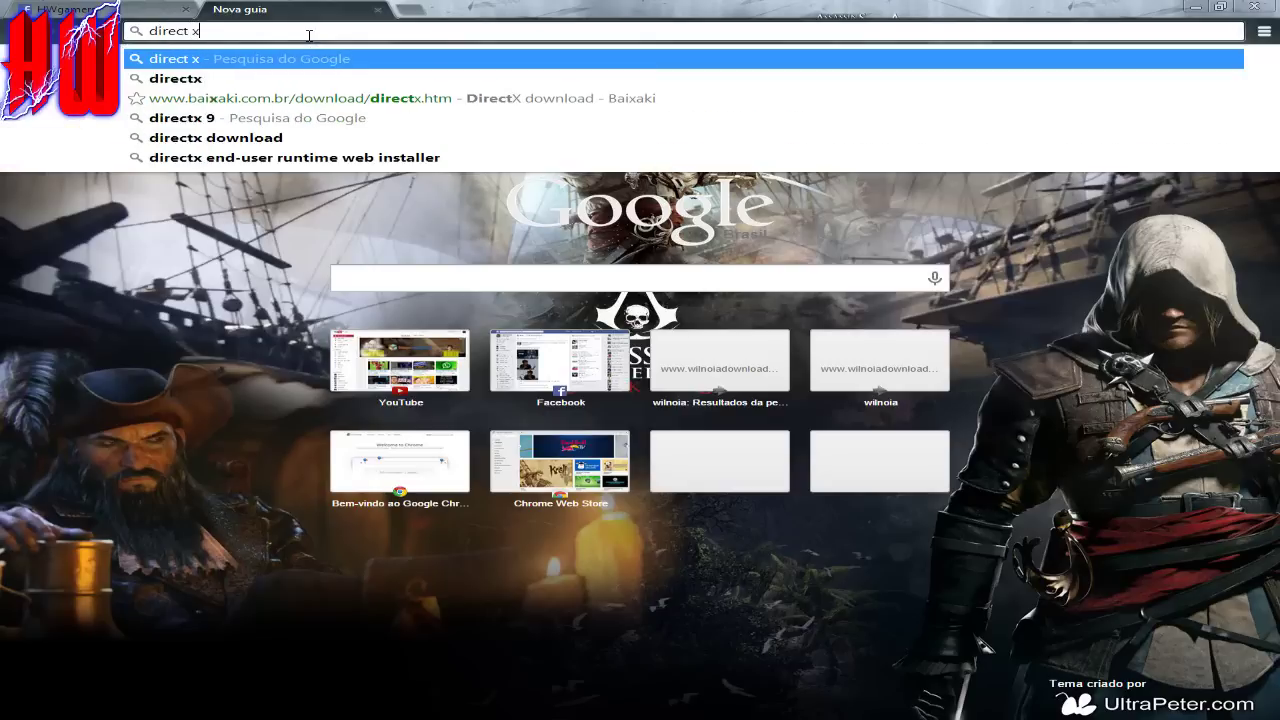
key(Return)
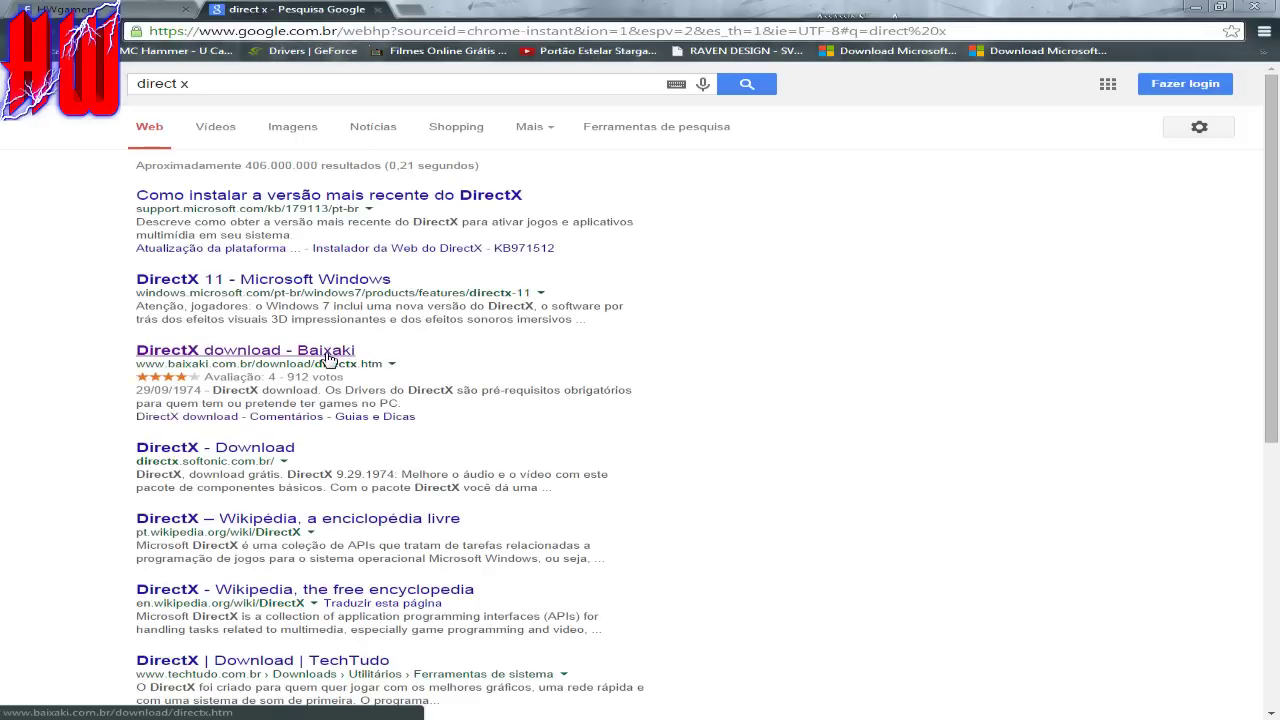
click(328, 352)
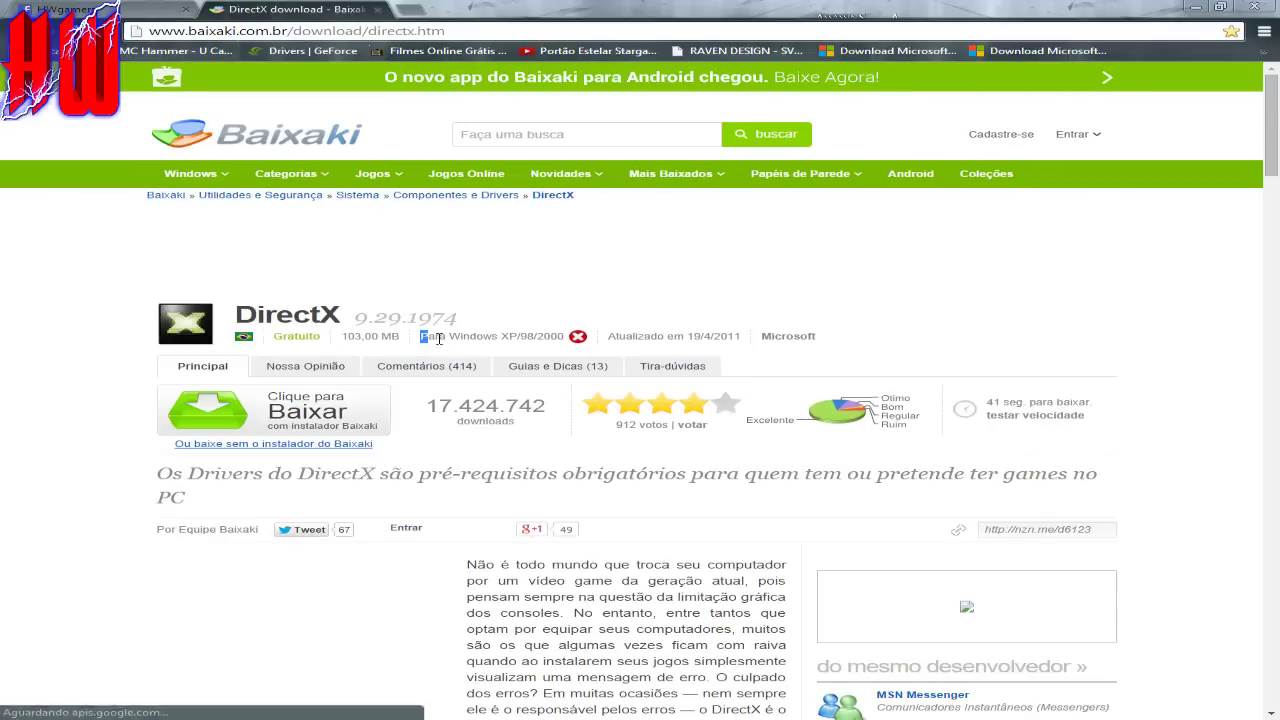
Examine which Windows versions the DirectX download on Baixaki is listed for.
drag(420, 338, 570, 342)
click(484, 337)
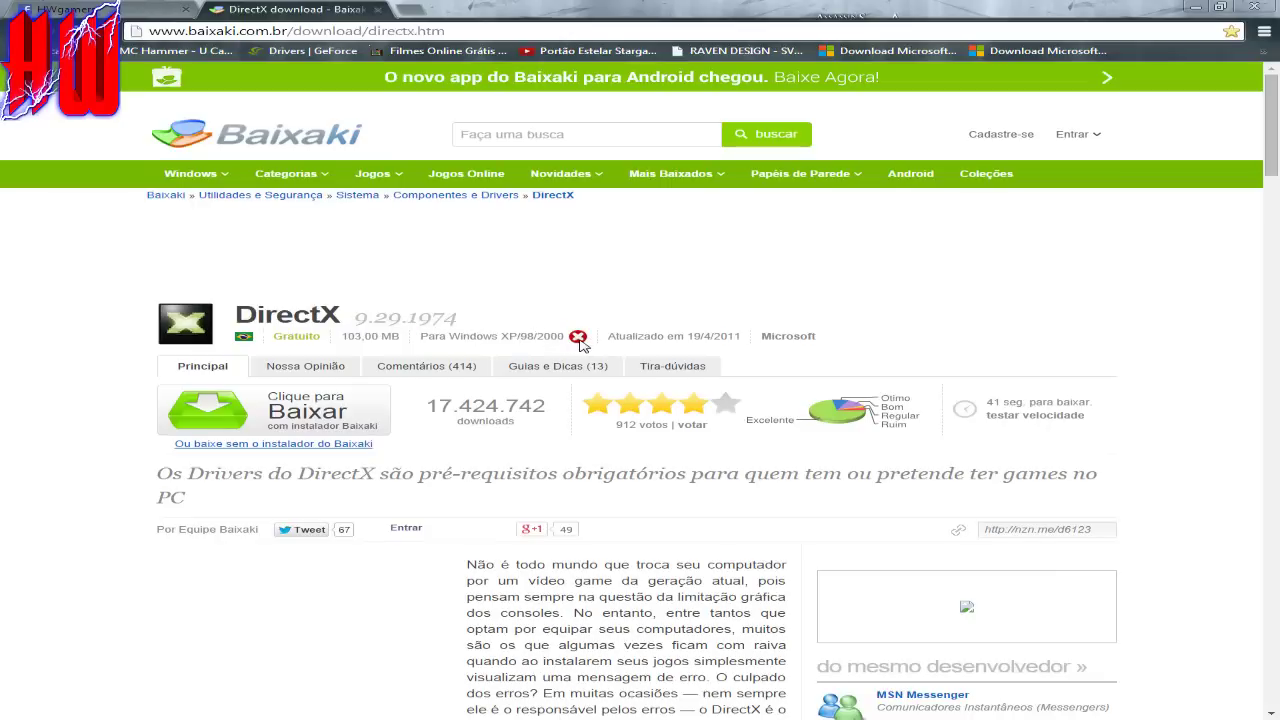
mouse_move(578, 341)
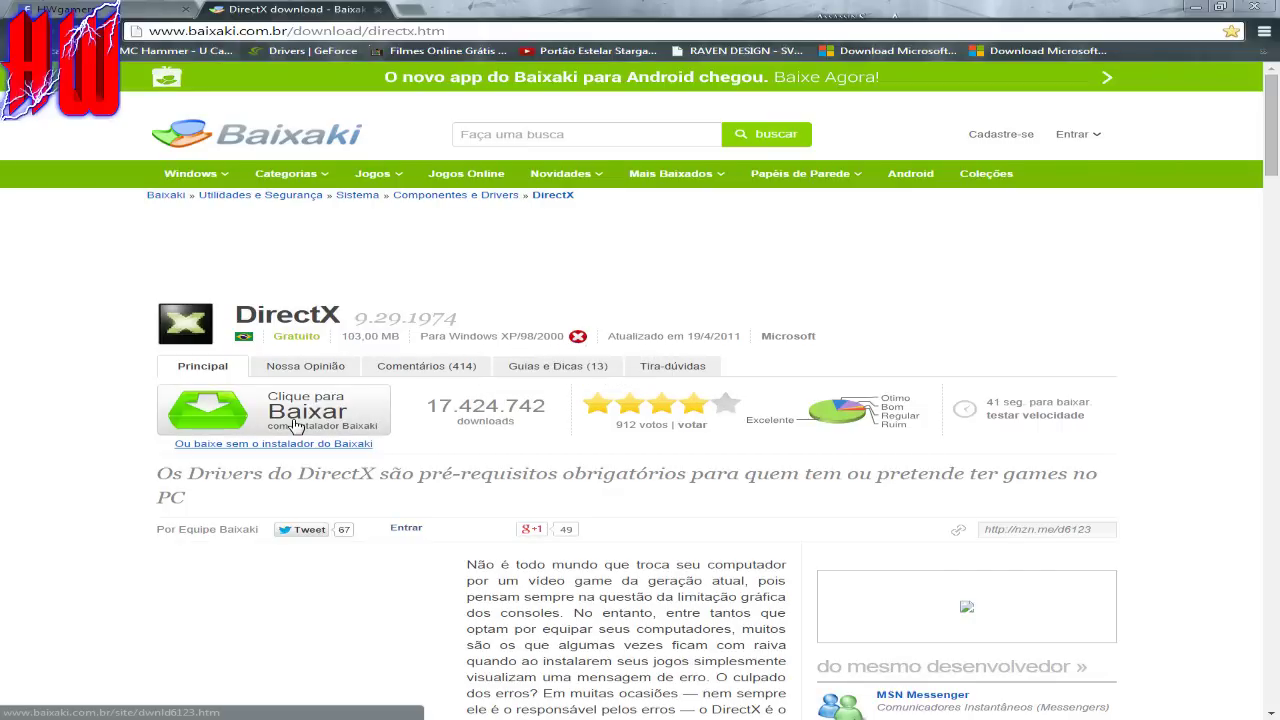
Download DirectX without the Baixaki installer, saving dxwebsetup to the Baixados folder on the desktop.
click(218, 447)
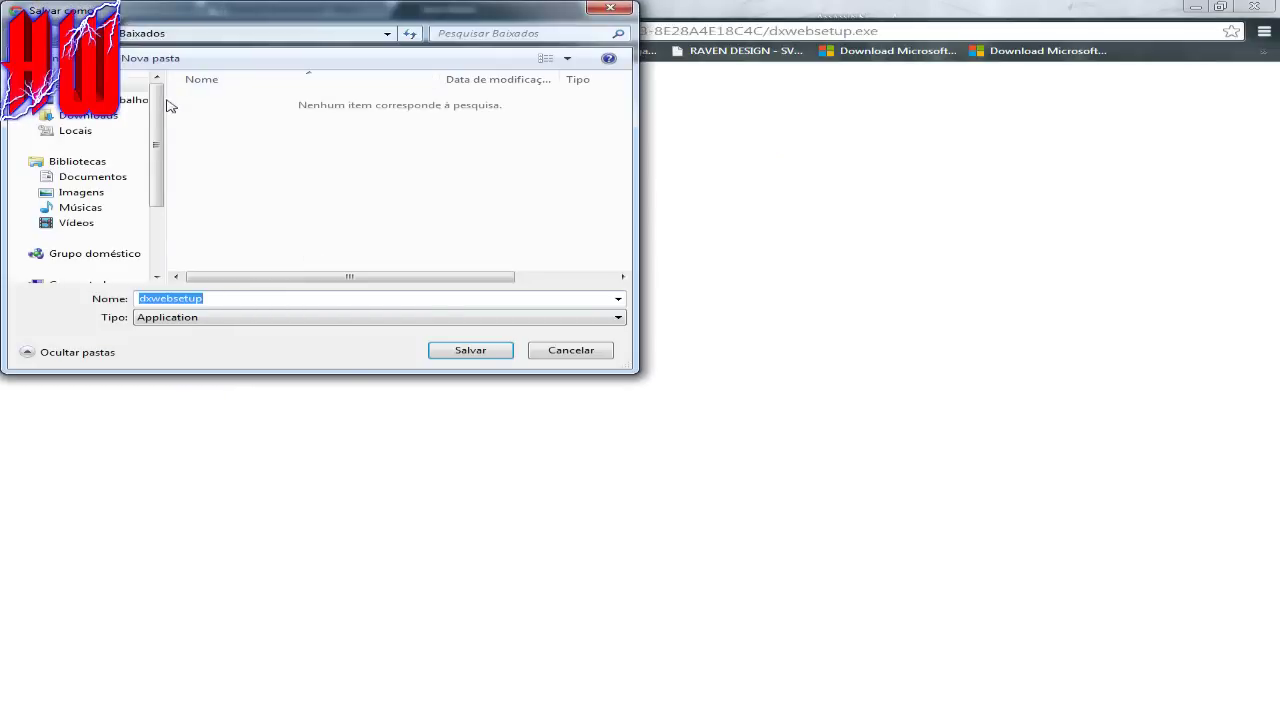
click(134, 100)
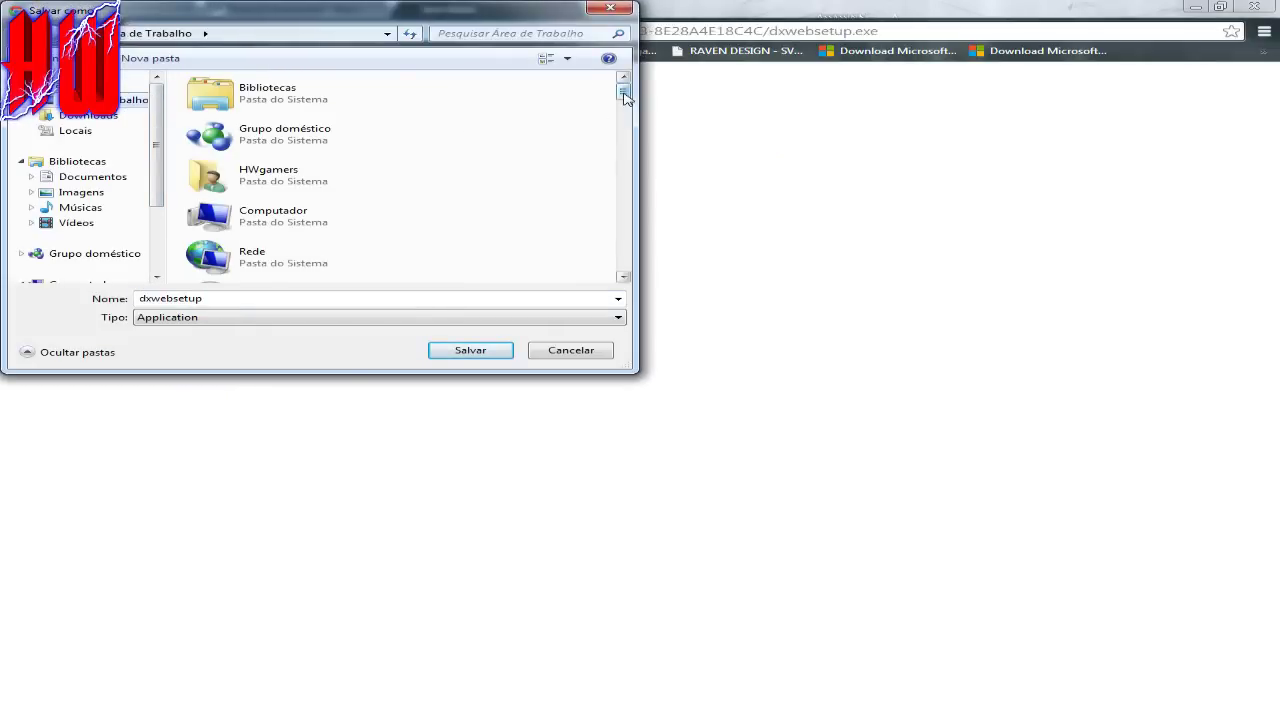
drag(623, 93, 607, 171)
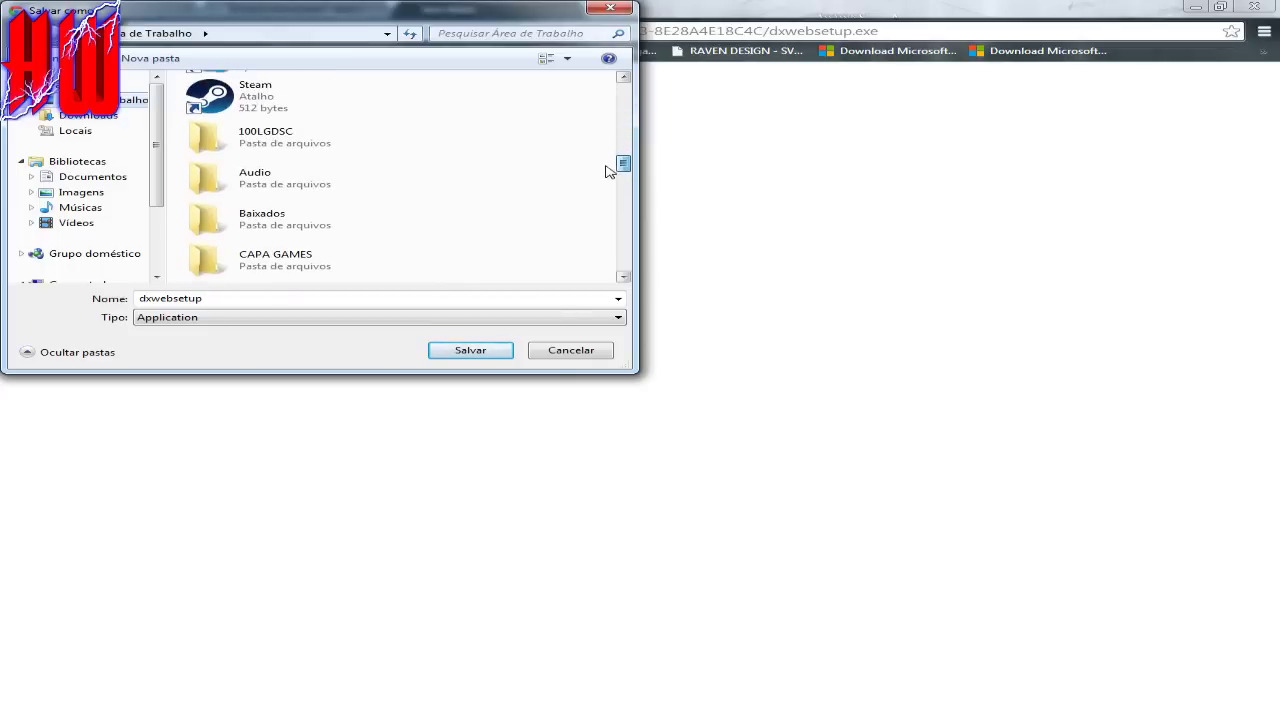
click(245, 227)
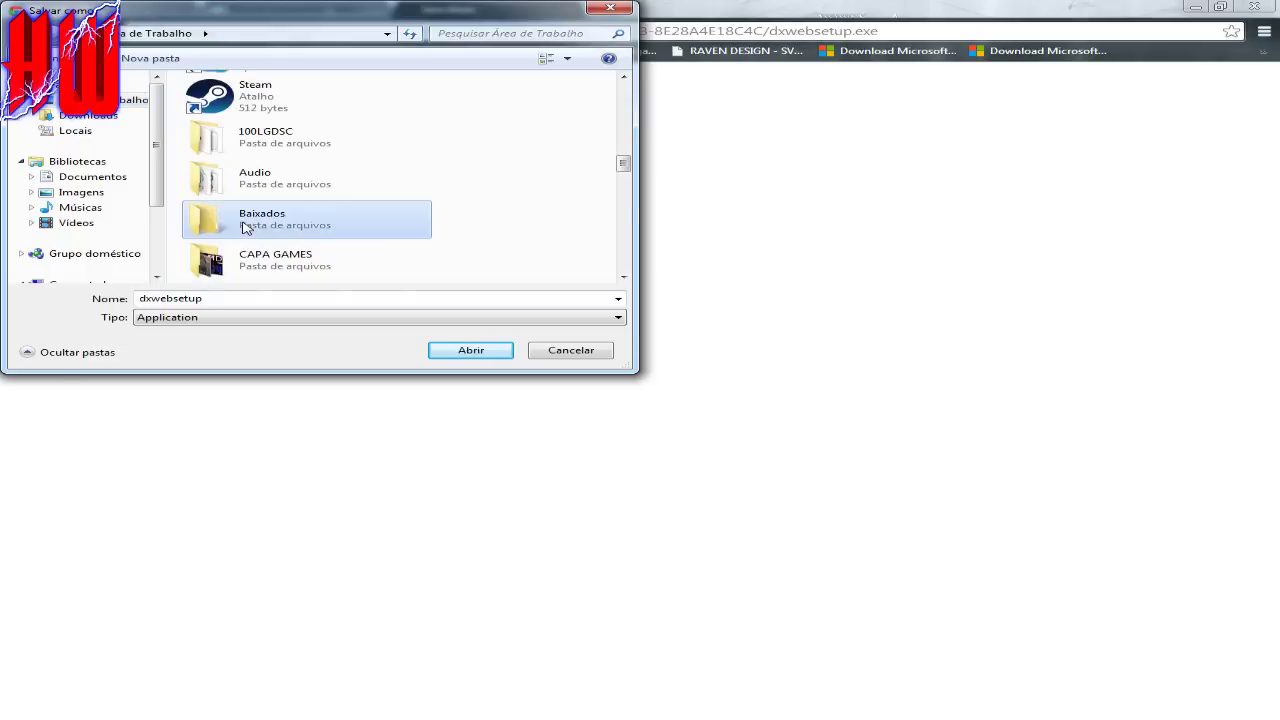
double_click(245, 227)
click(329, 296)
click(329, 296)
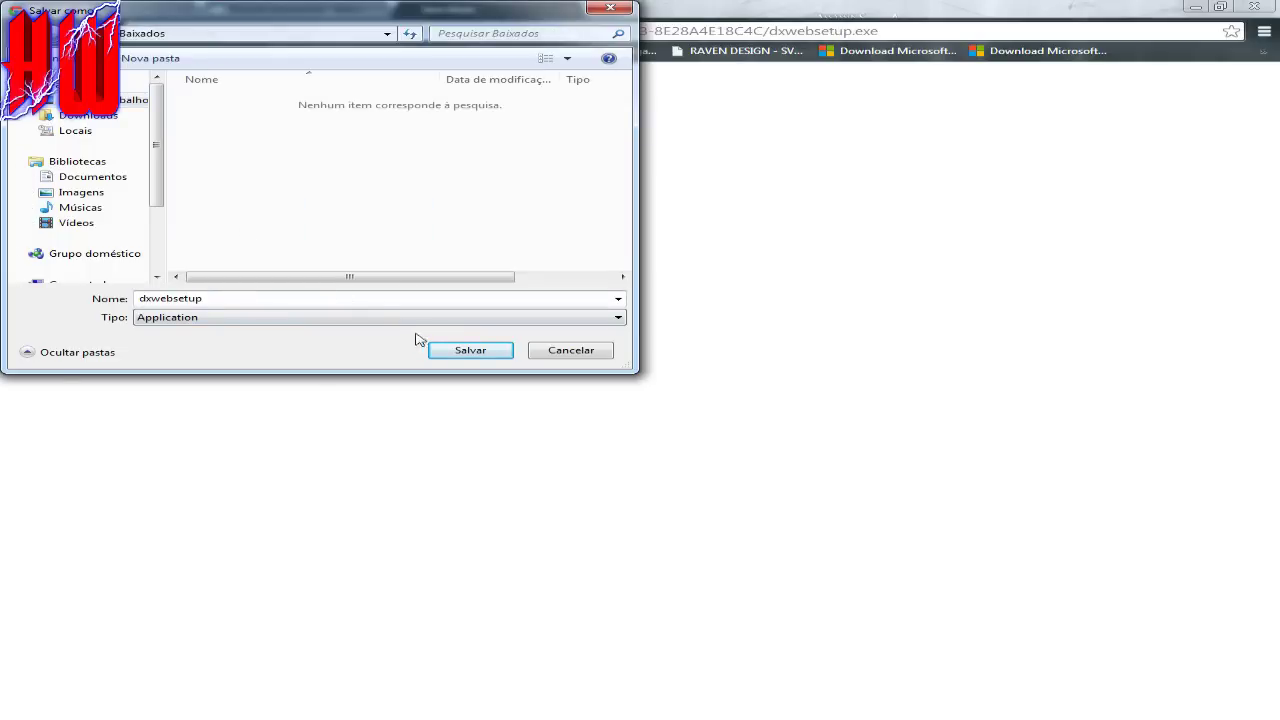
click(457, 354)
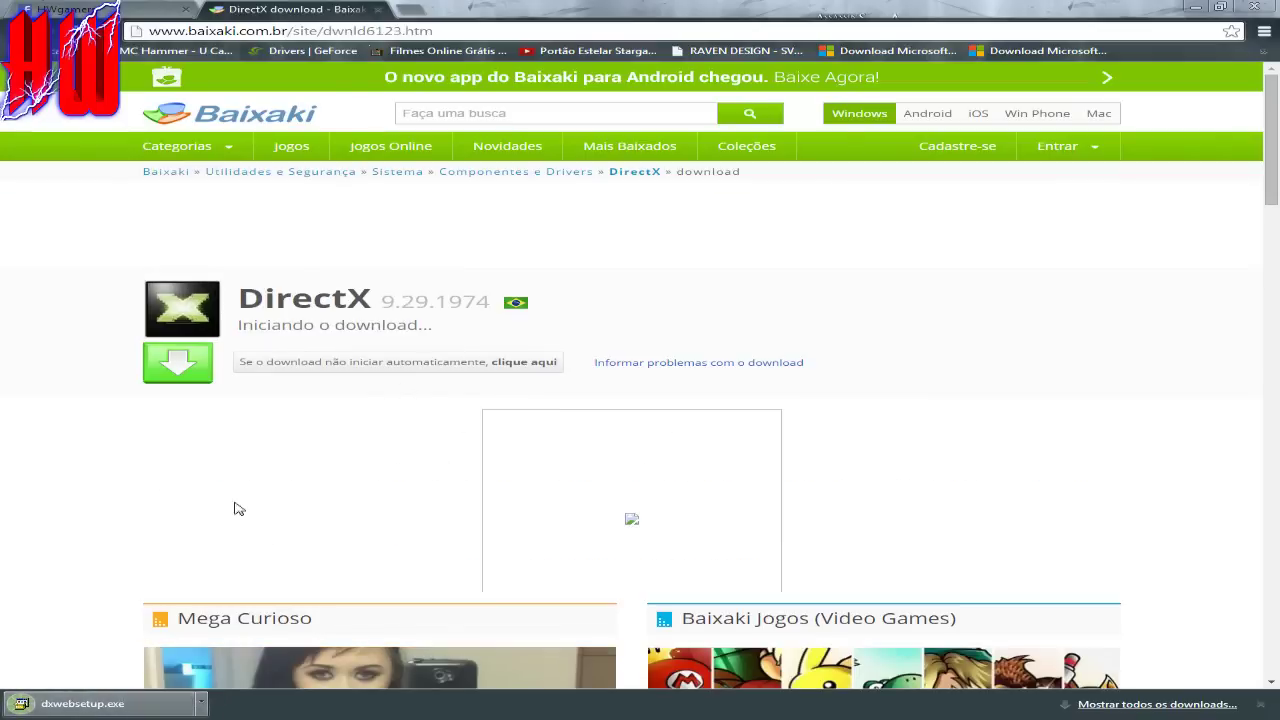
Close the DirectX page, search for "netframework" in a new tab, and open Microsoft's .NET Framework 4.5 download page.
click(381, 11)
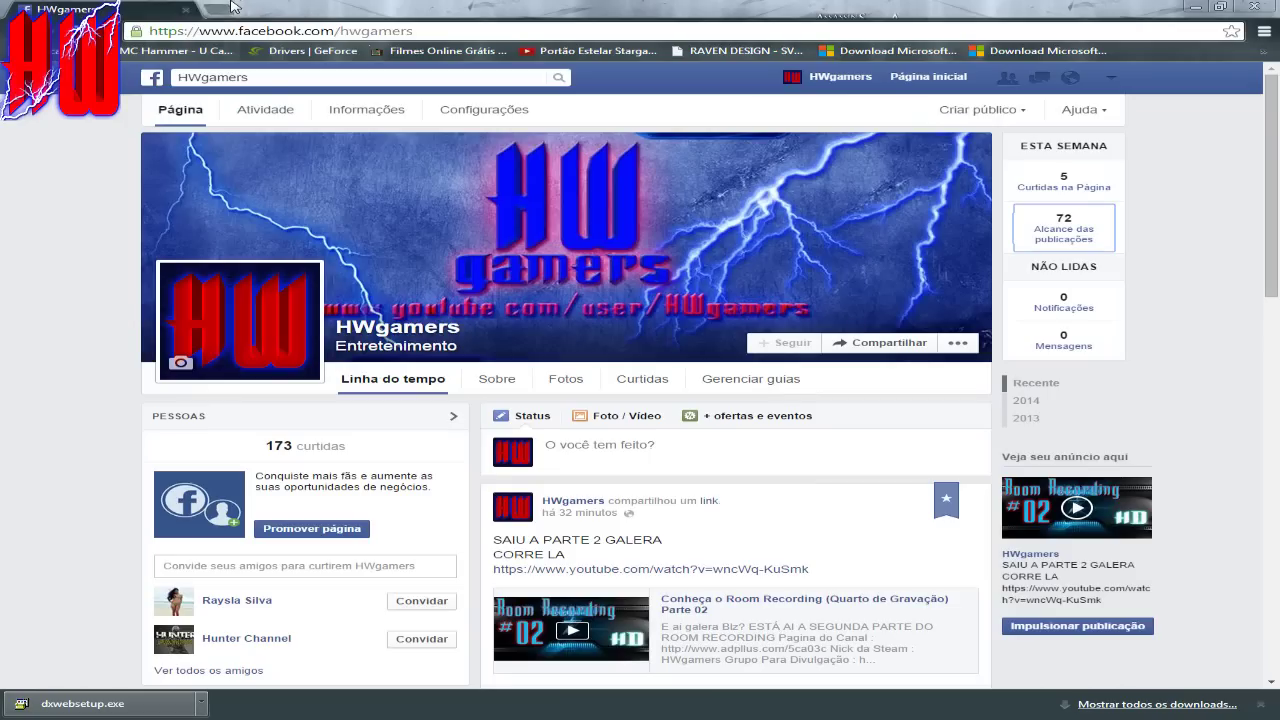
click(218, 9)
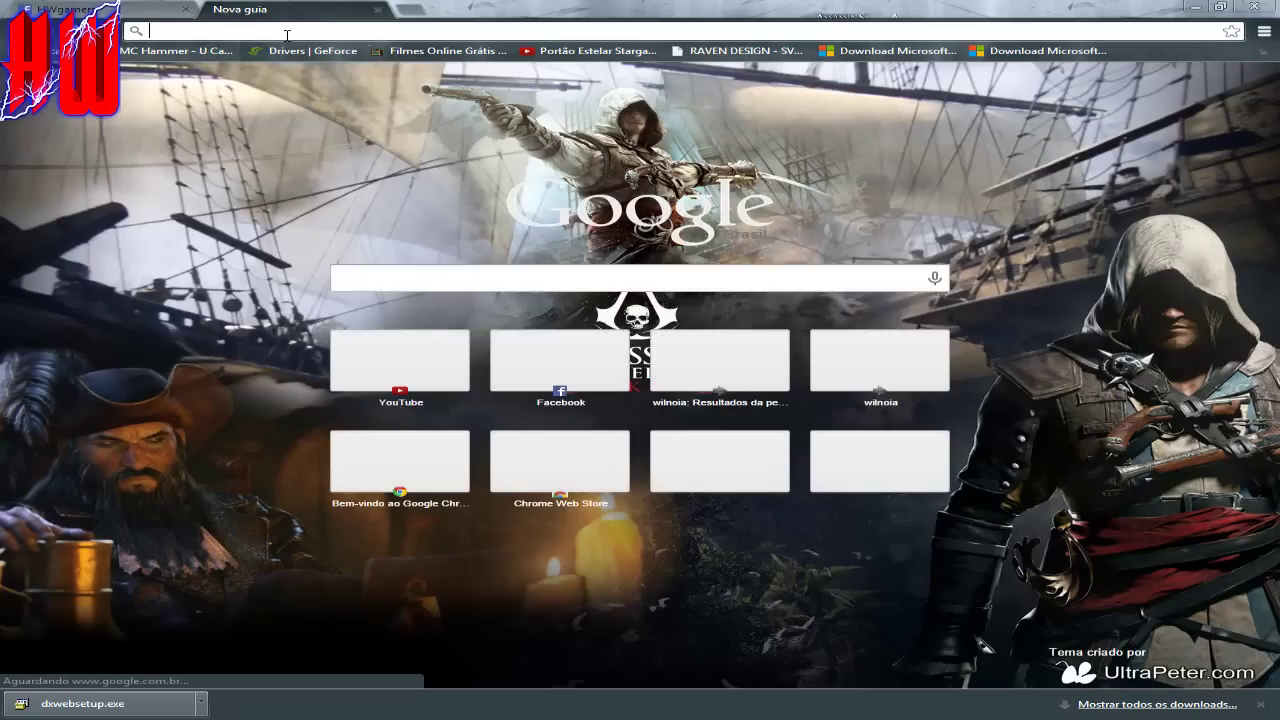
text(net)
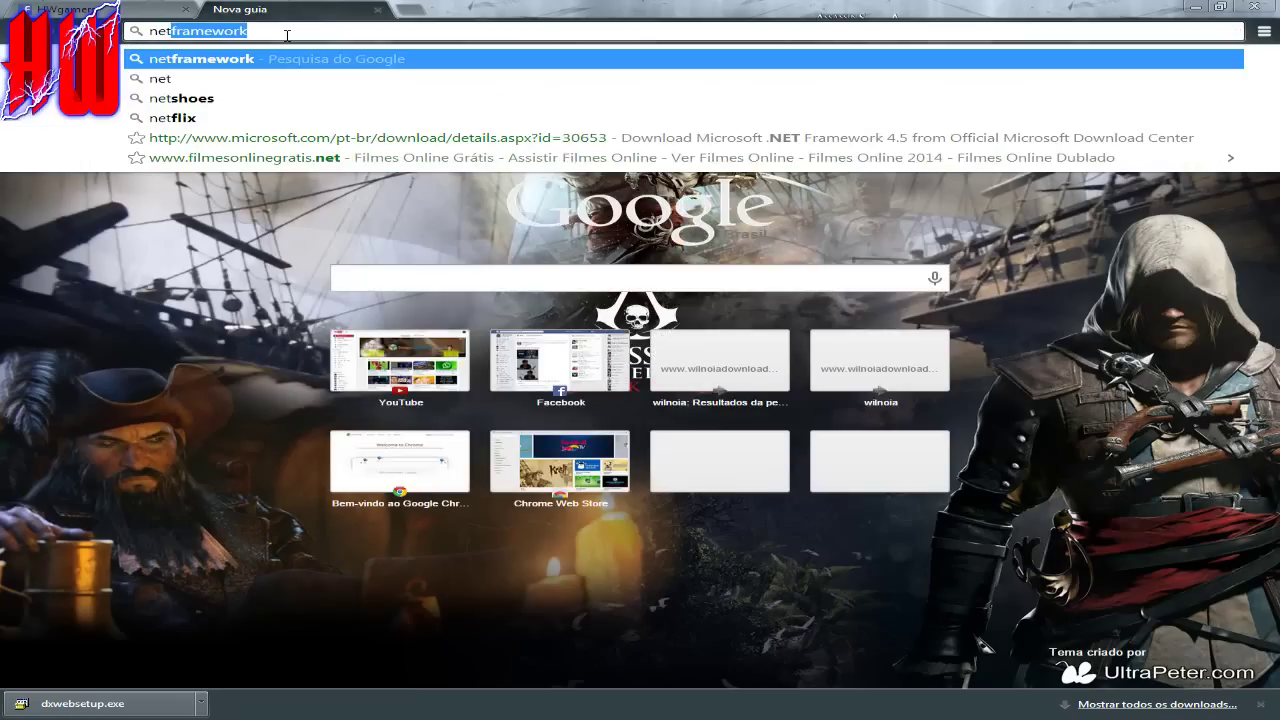
key(Return)
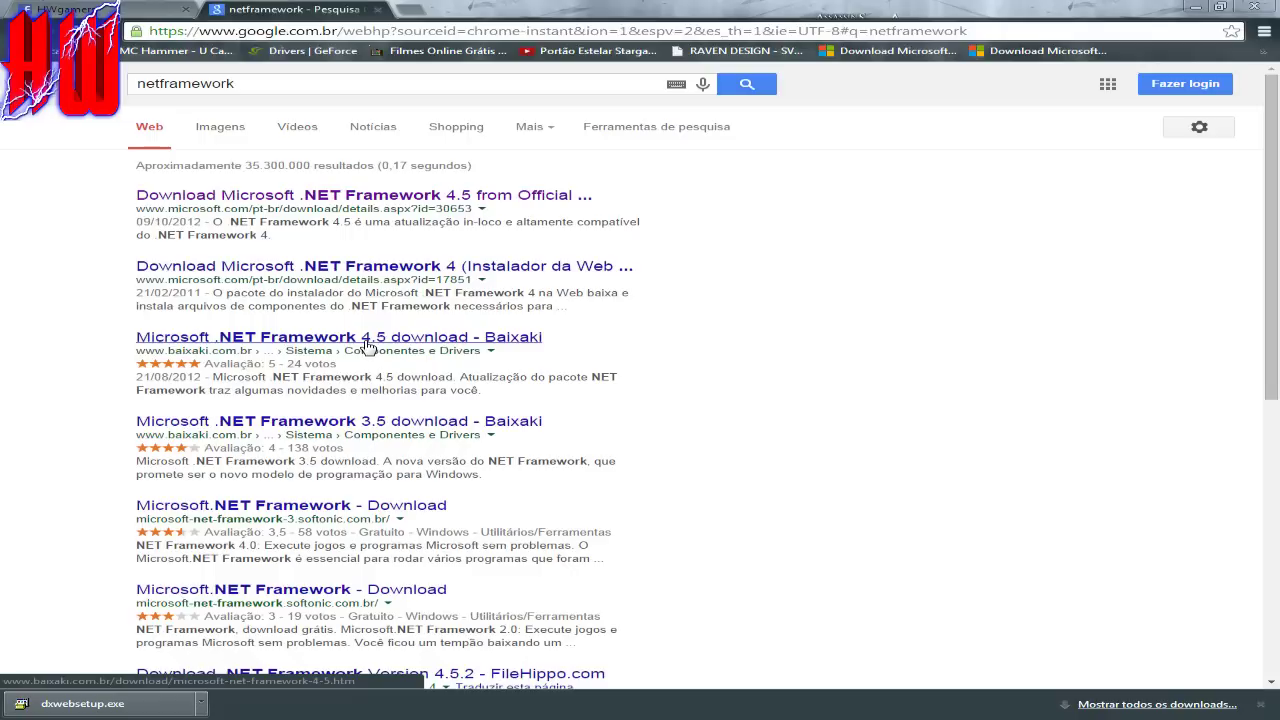
click(380, 205)
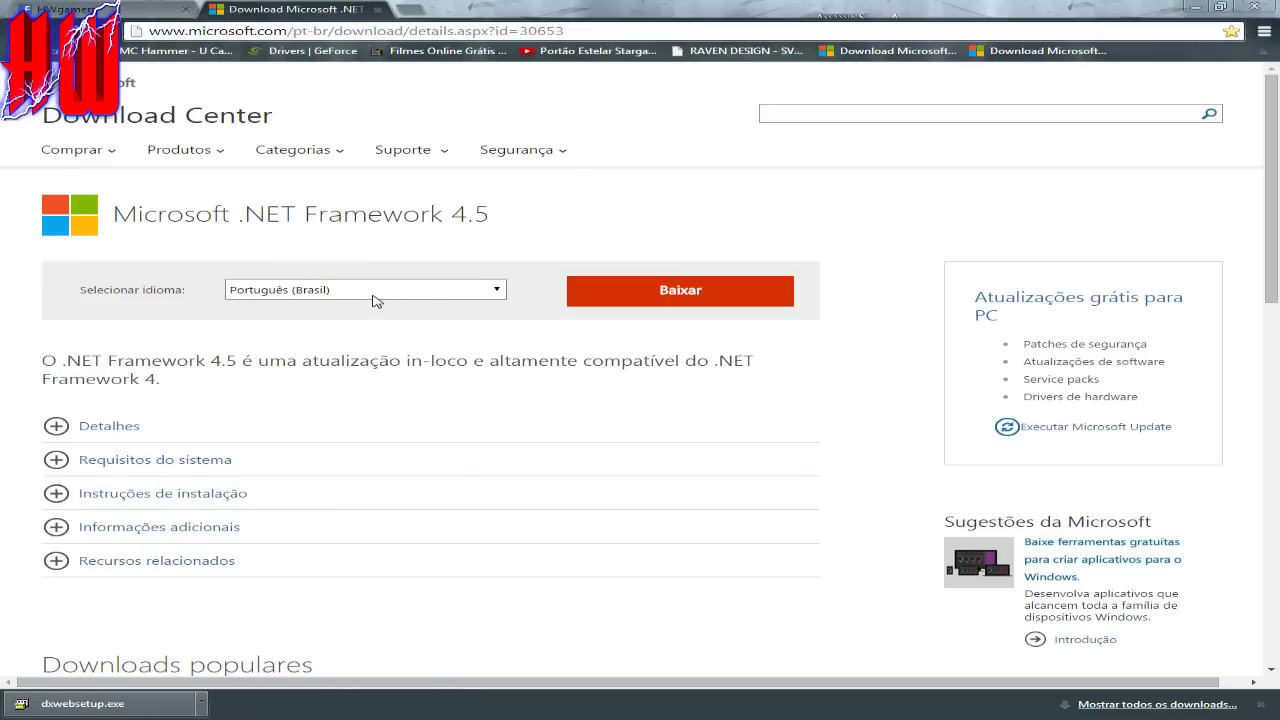
Download .NET Framework 4.5 without the suggested extras, saving dotNetFx45_Full_setup to the Baixados folder.
click(638, 304)
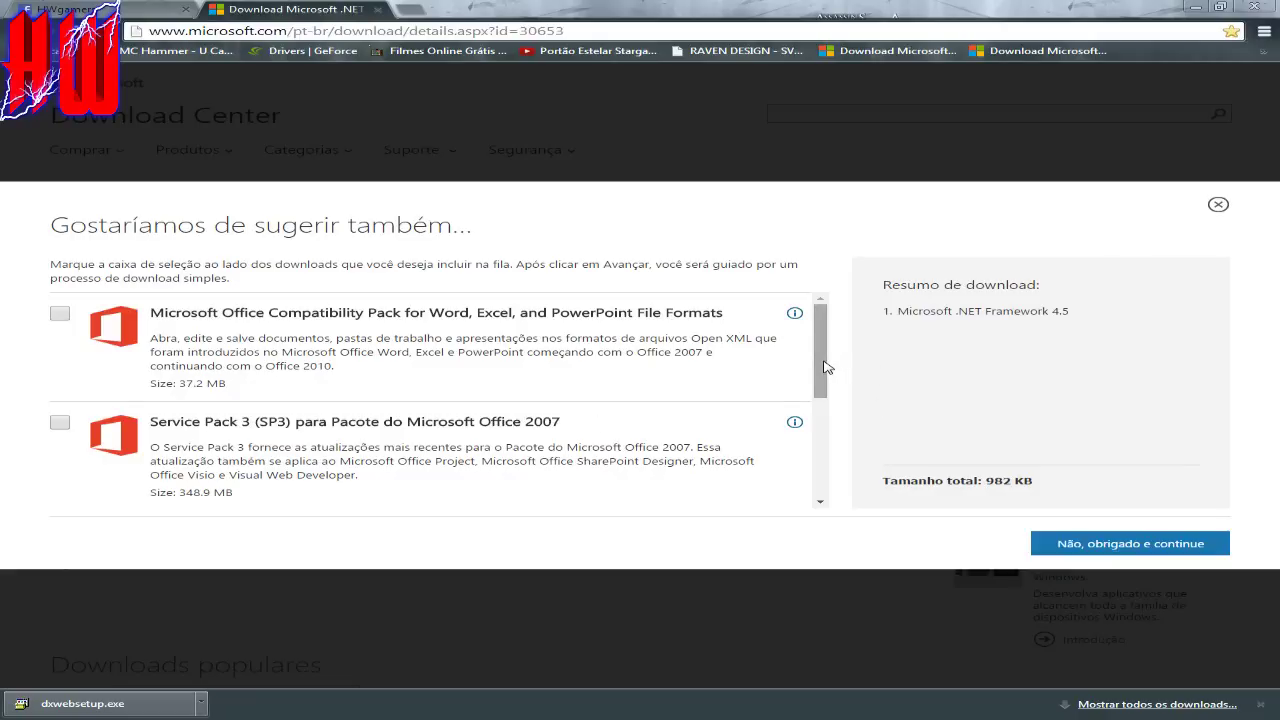
drag(817, 349, 1000, 540)
scroll(806, 456, down, 1)
click(1113, 555)
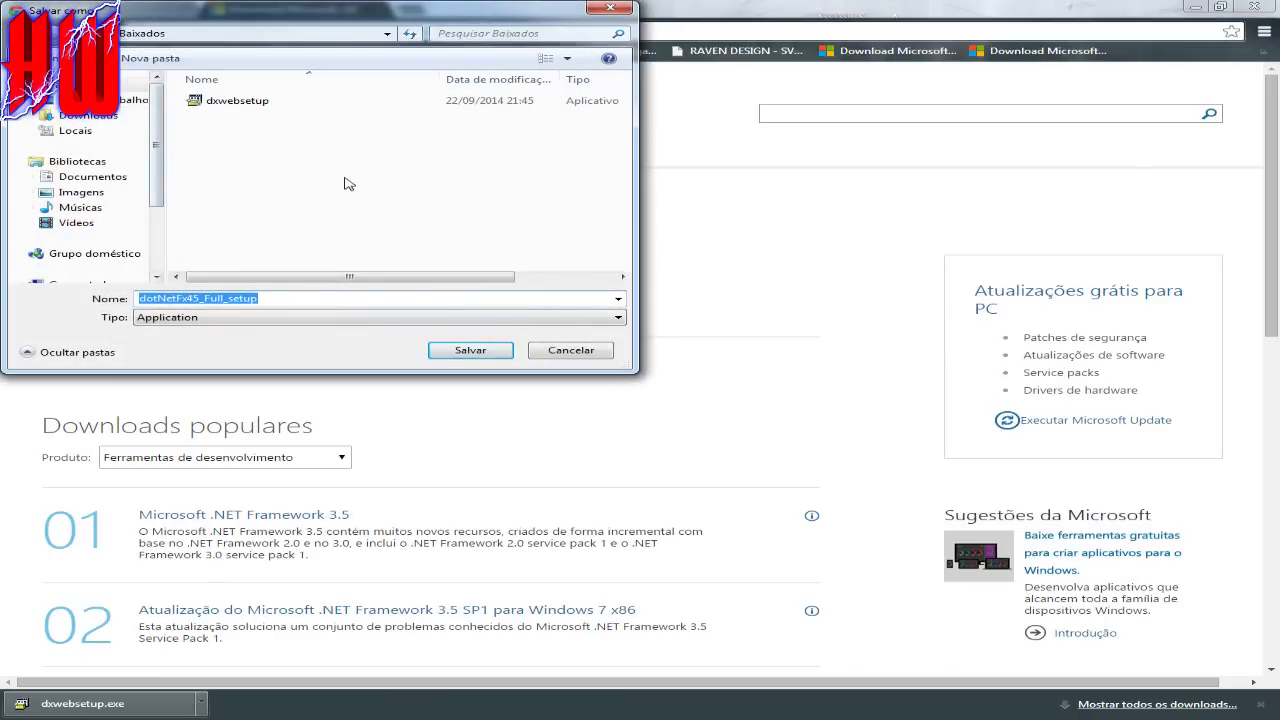
click(472, 356)
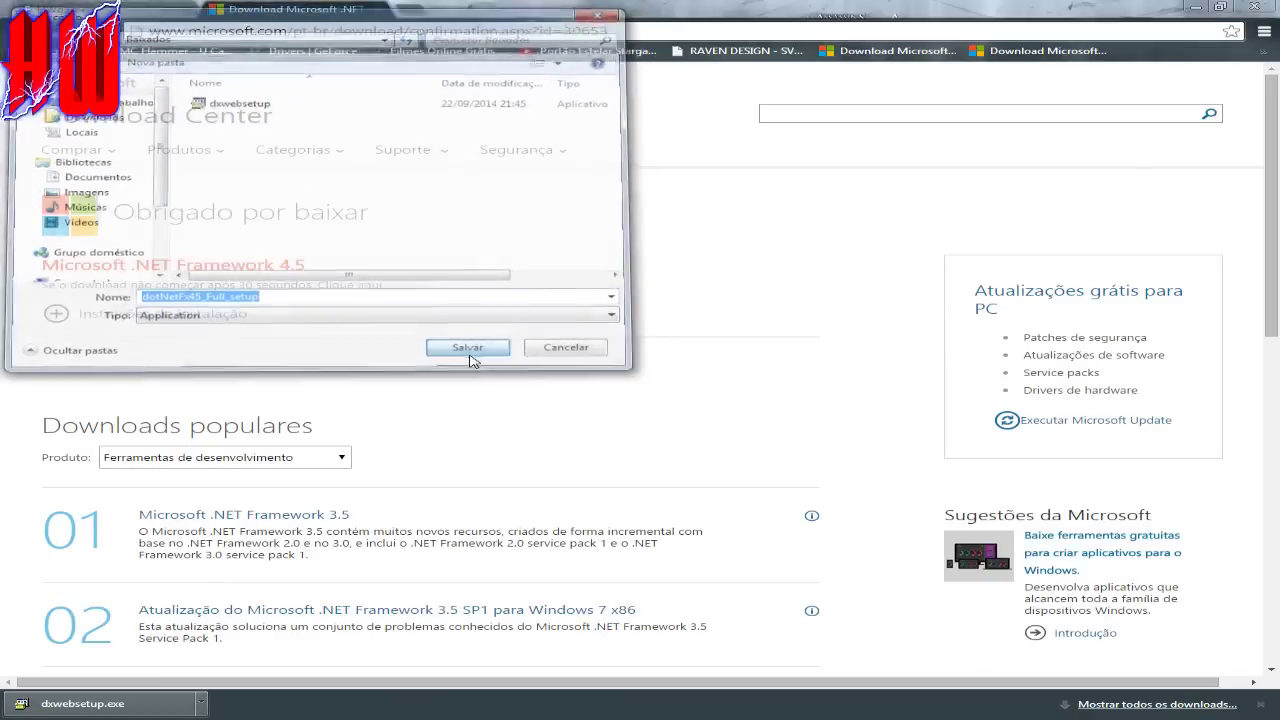
Close the .NET page, search for "visual c" in a new tab, and open Microsoft's Visual C++ Redistributable Packages for Visual Studio 2013 page.
click(376, 10)
click(232, 9)
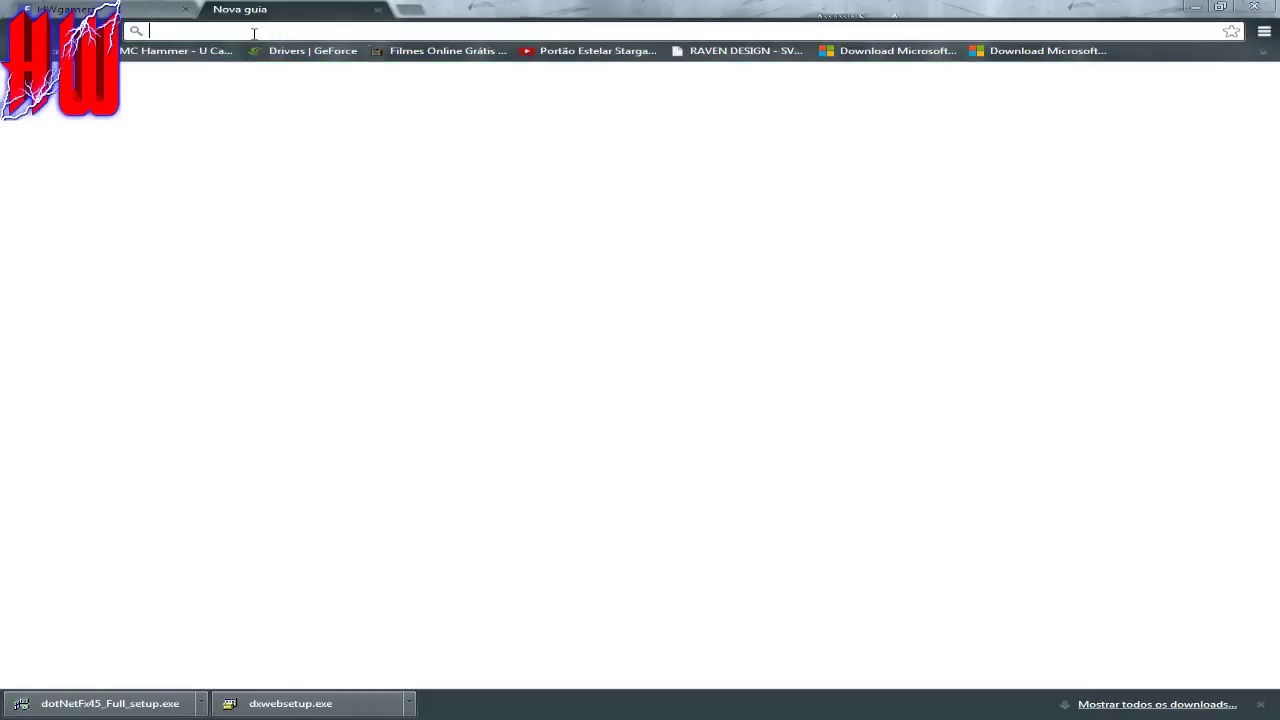
text(vi)
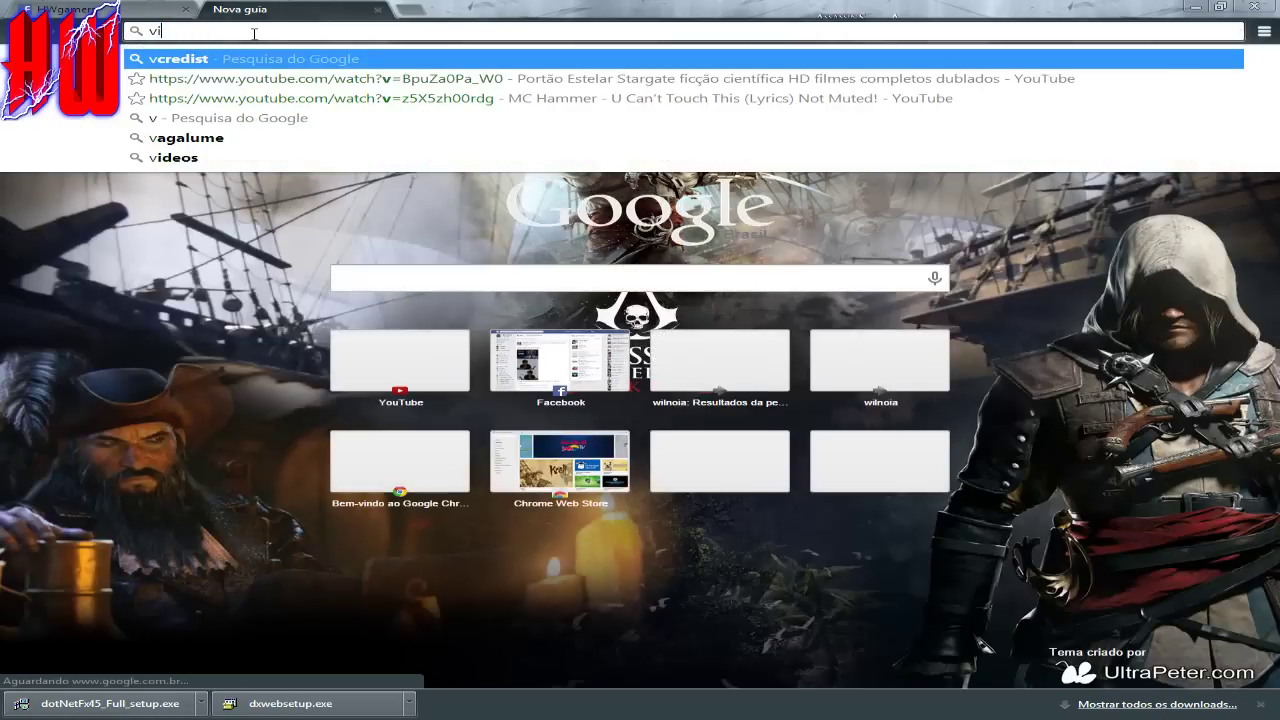
text(sual)
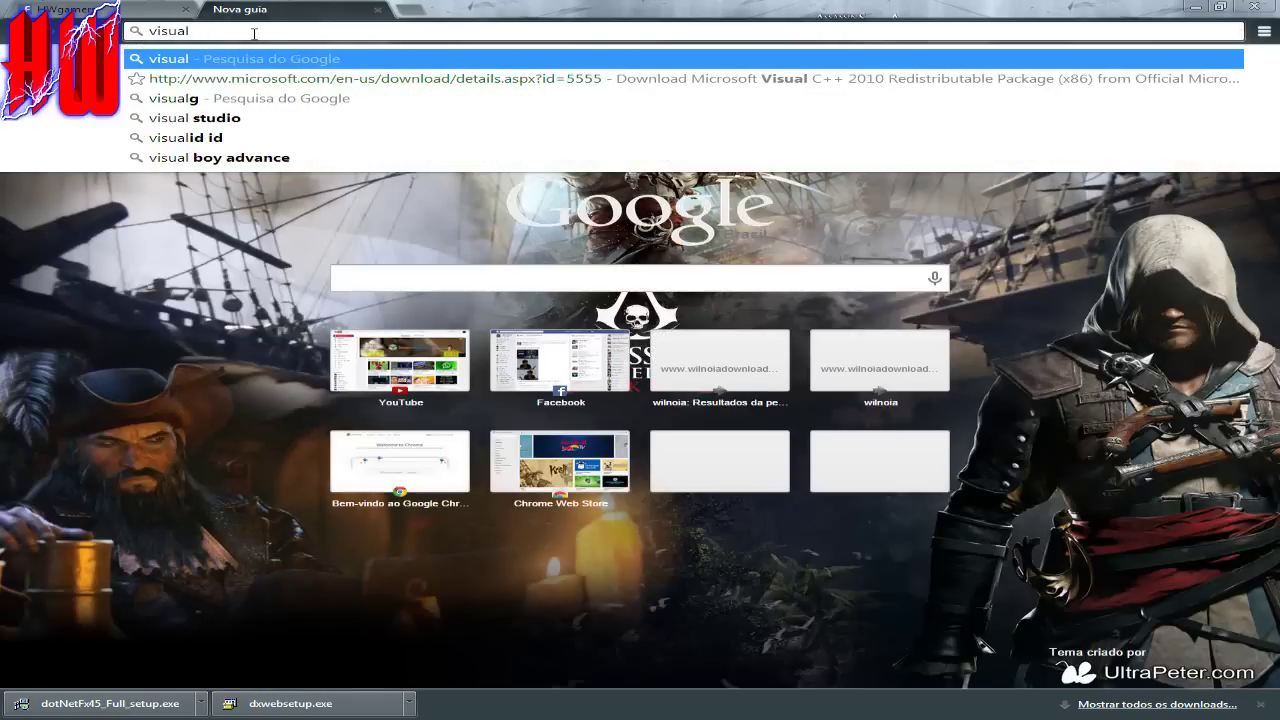
text( c)
key(Return)
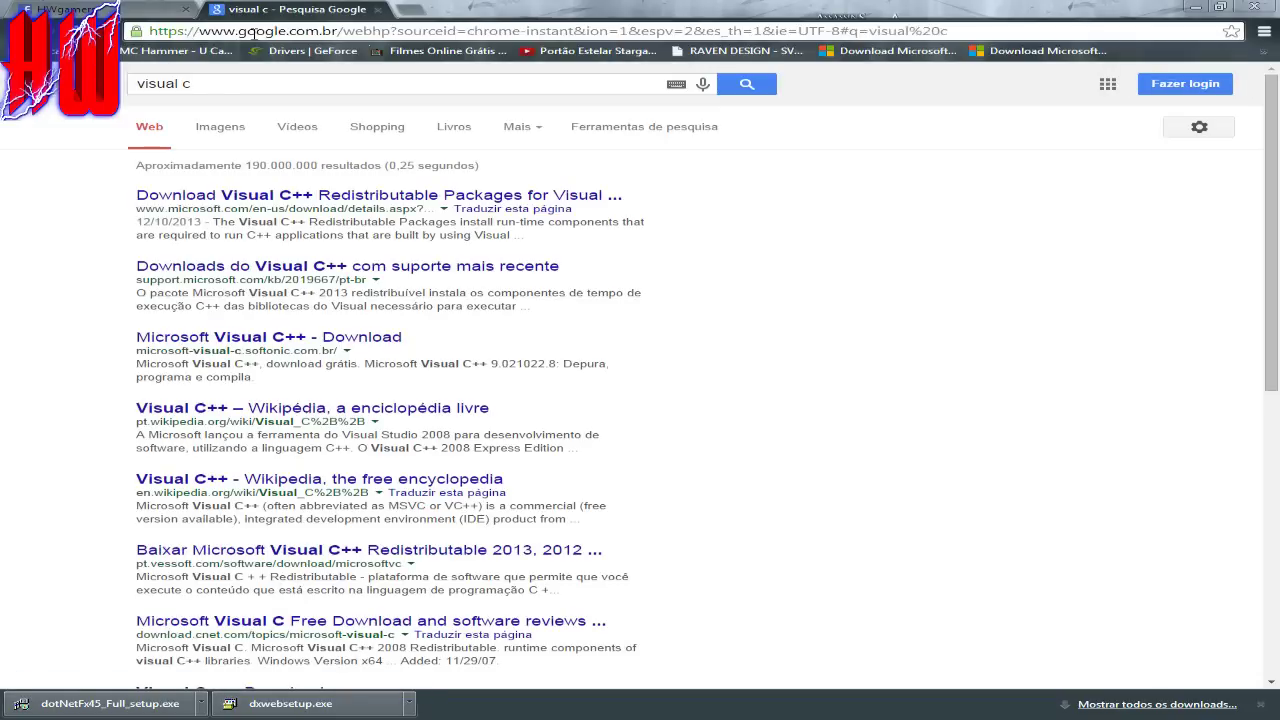
click(325, 198)
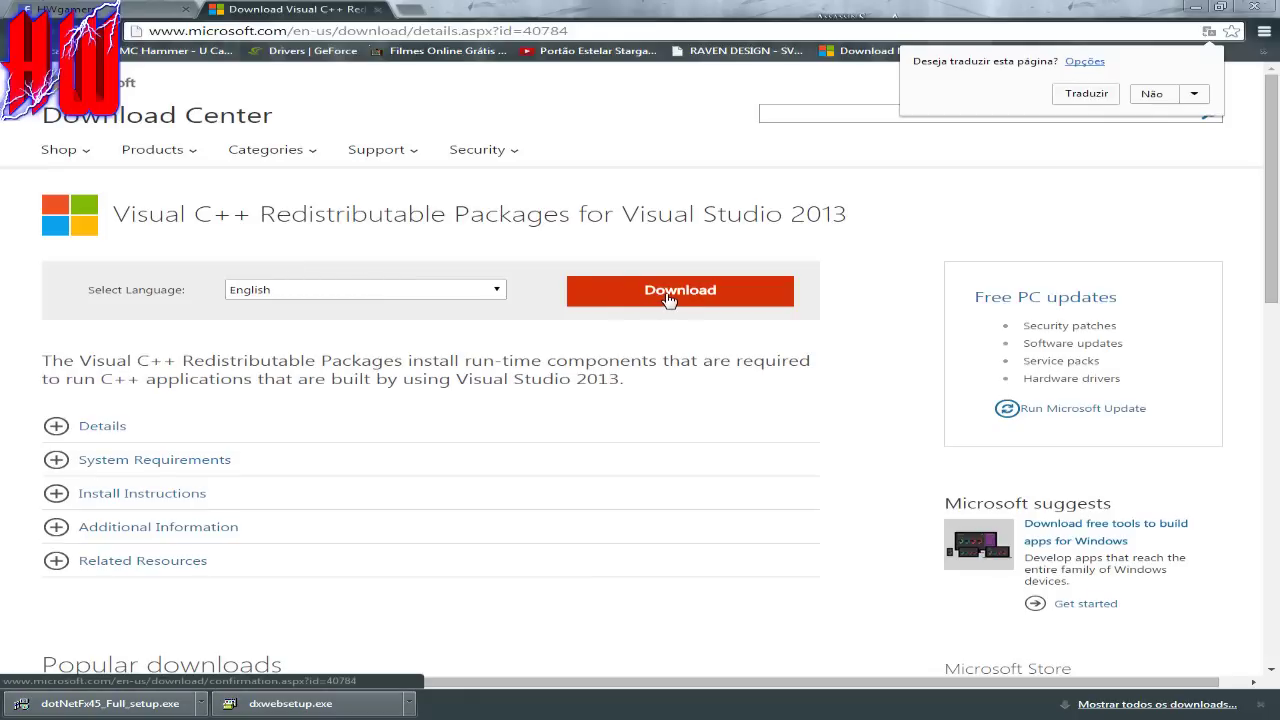
Start the Visual C++ download in English and select vcredist_arm.exe, vcredist_x64.exe and vcredist_x86.exe as the files to get.
click(497, 292)
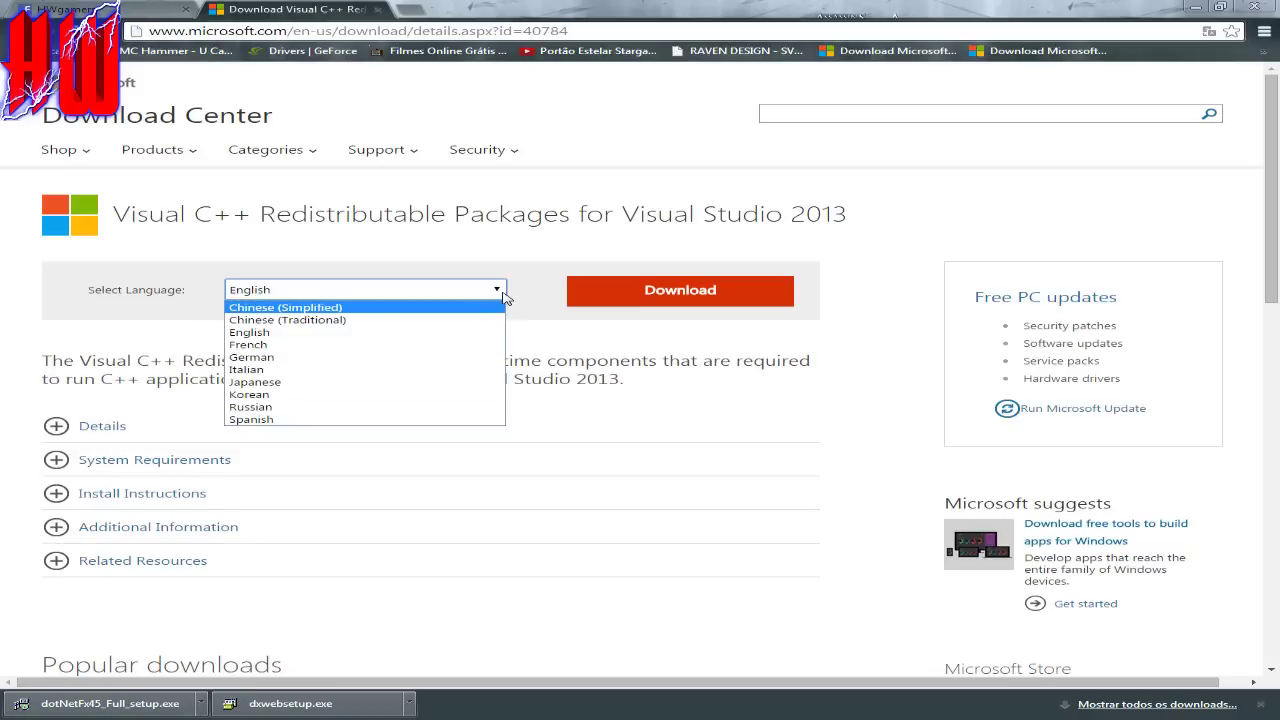
click(505, 297)
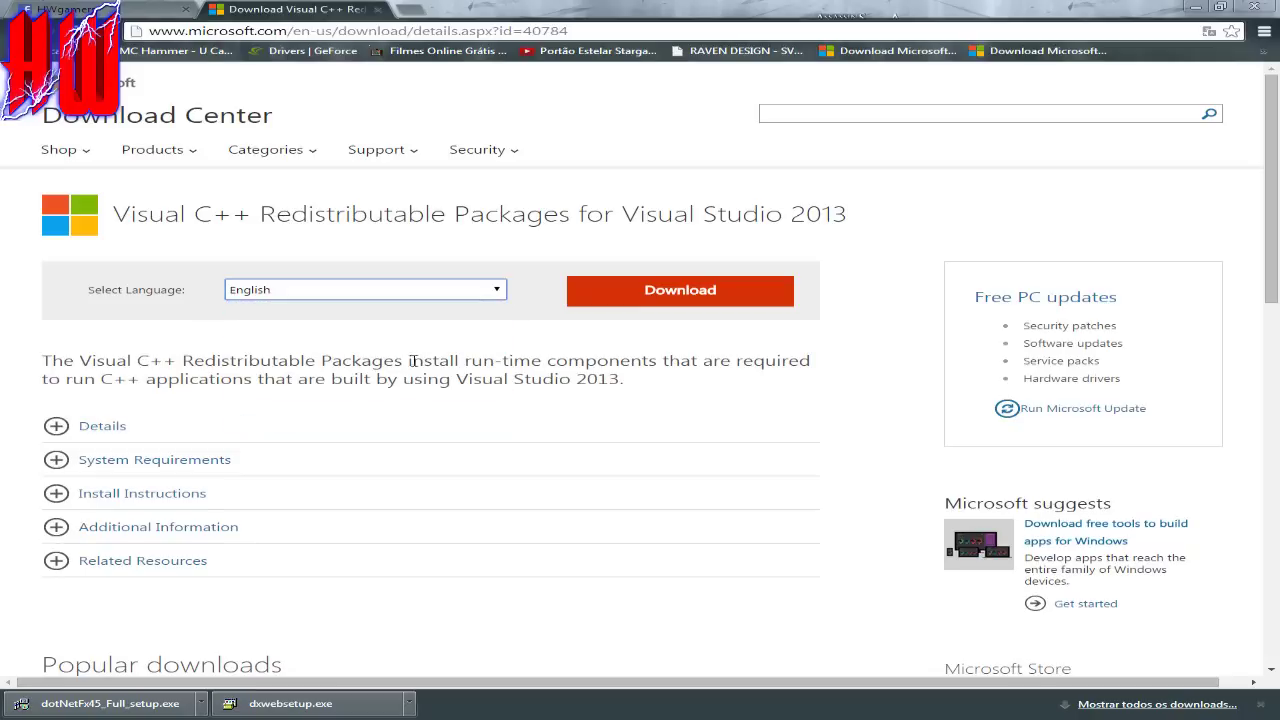
click(708, 299)
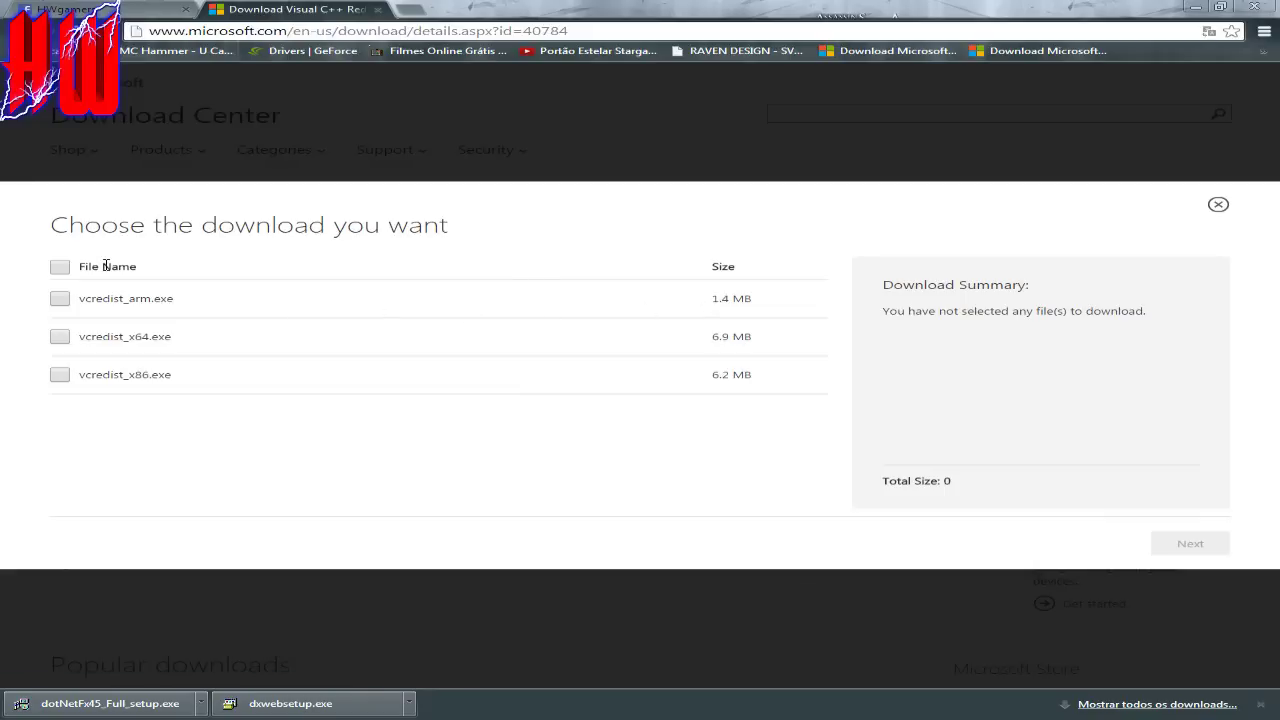
click(60, 266)
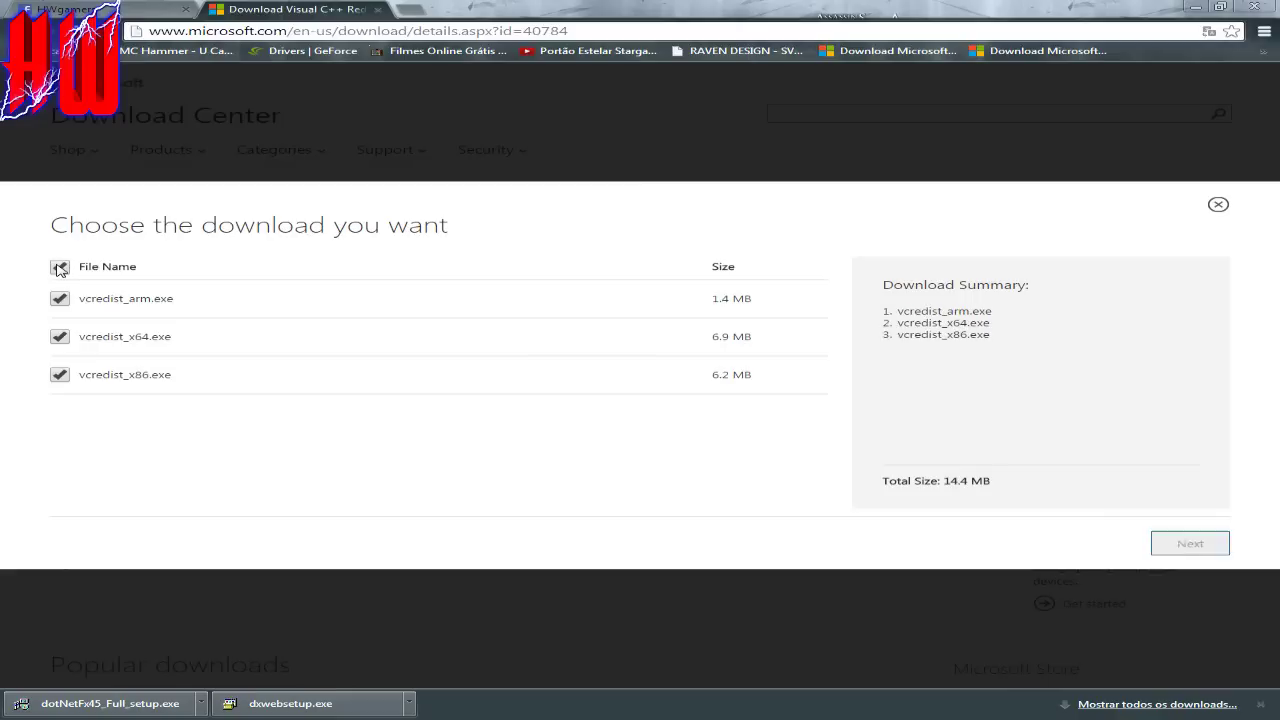
click(60, 267)
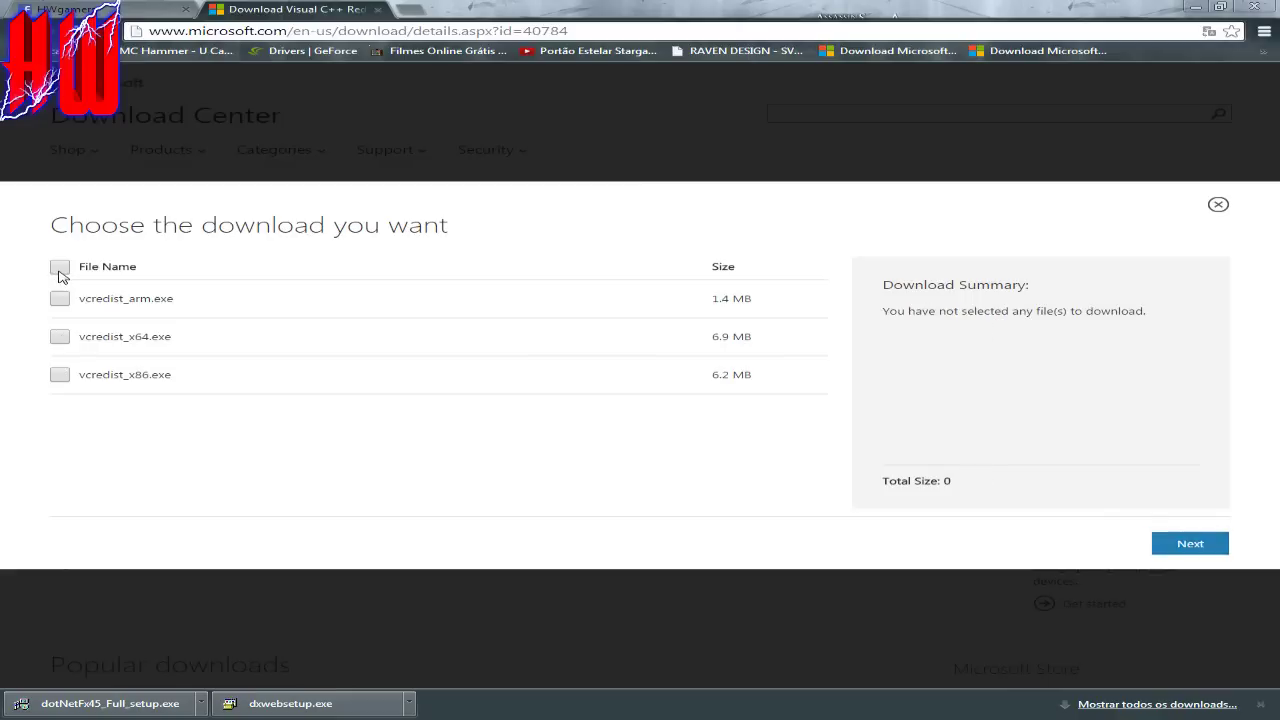
click(60, 267)
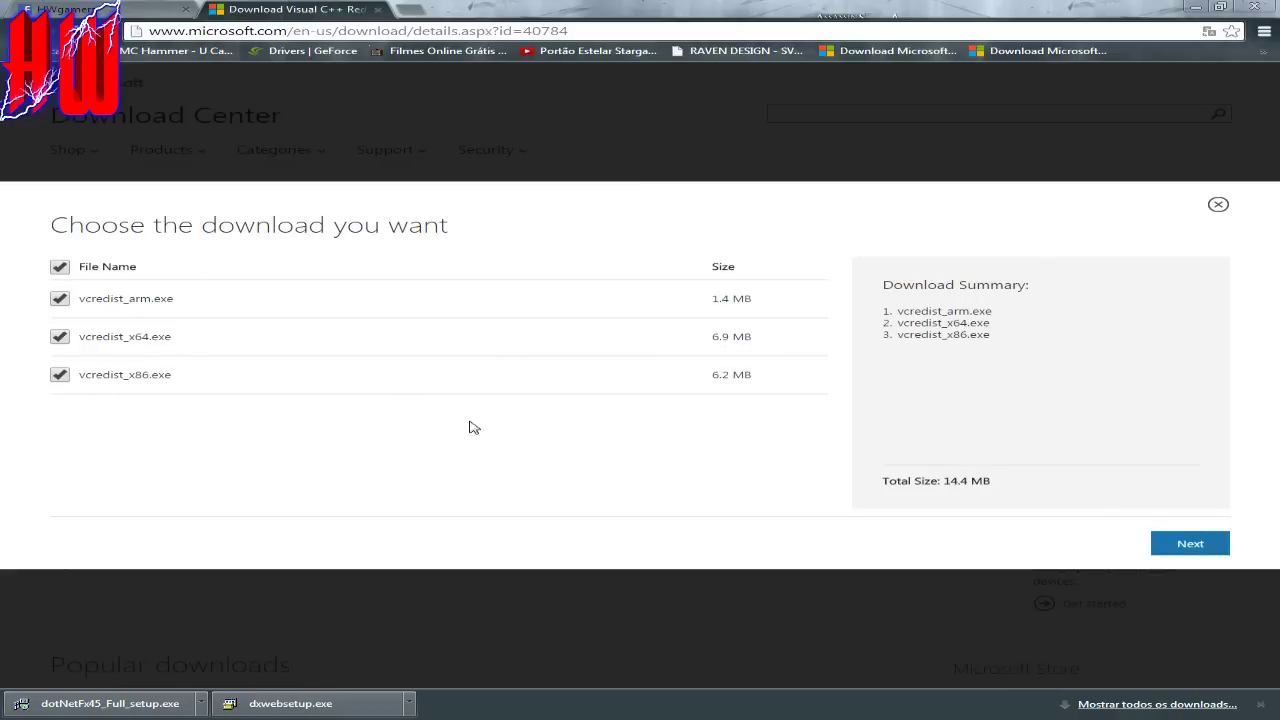
drag(1014, 337, 898, 307)
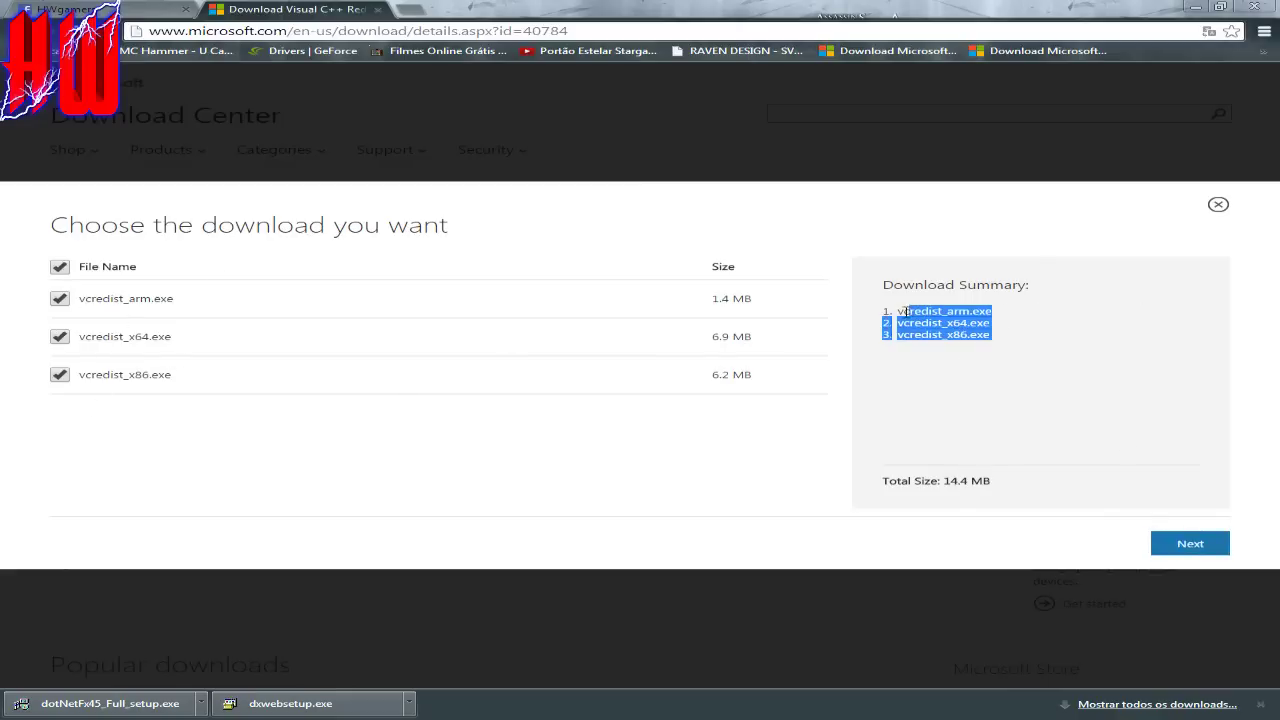
Narrow the files to download to vcredist_x64.exe and vcredist_x86.exe, leaving out vcredist_arm.exe.
click(1037, 340)
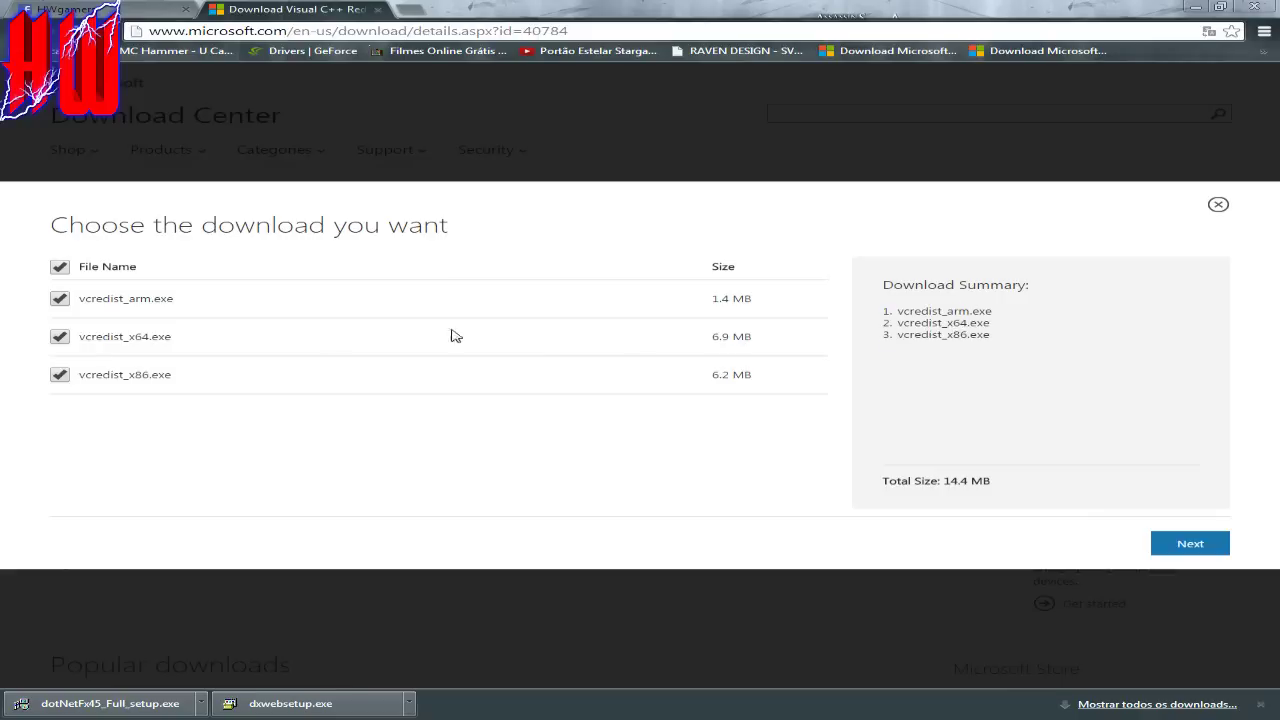
click(60, 272)
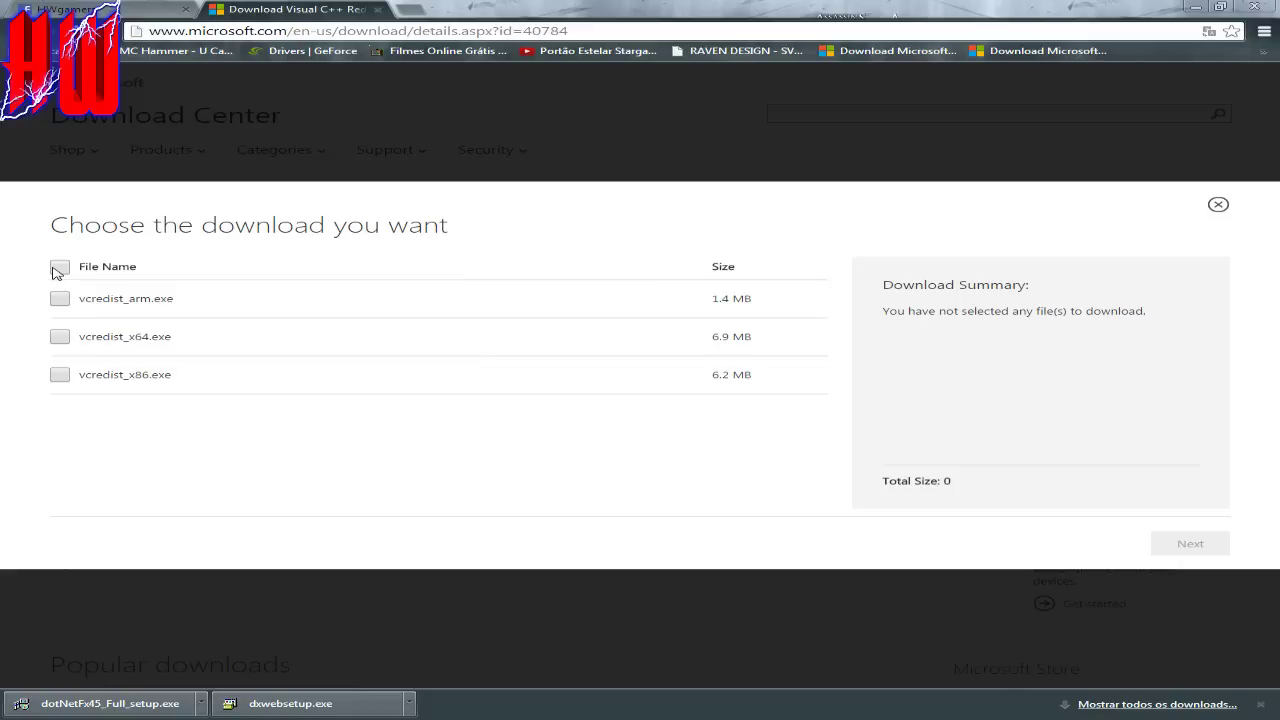
click(62, 340)
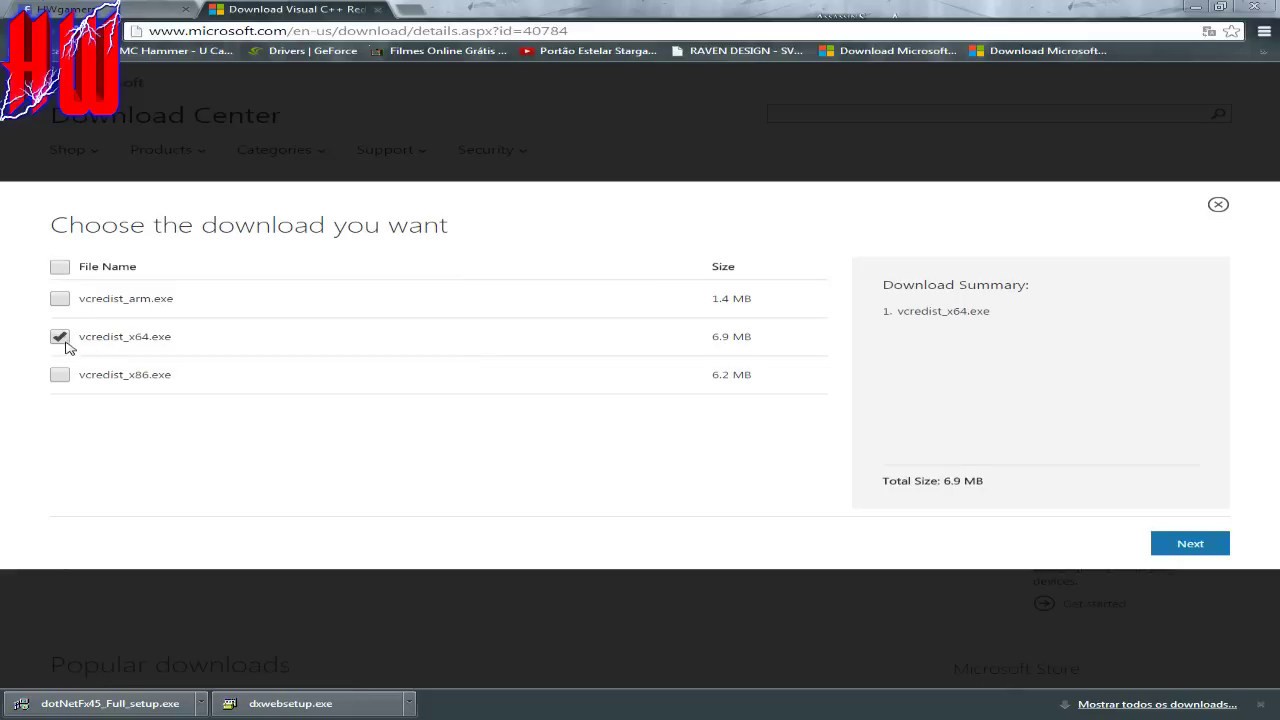
click(64, 376)
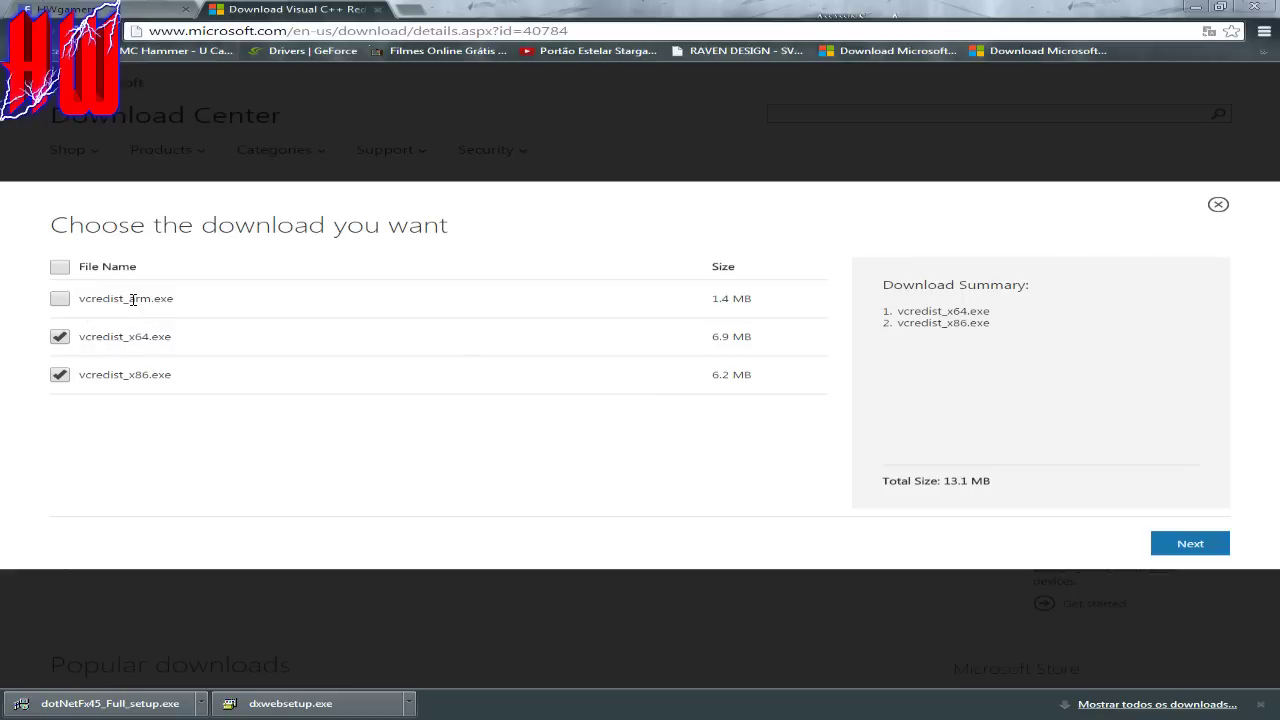
click(60, 337)
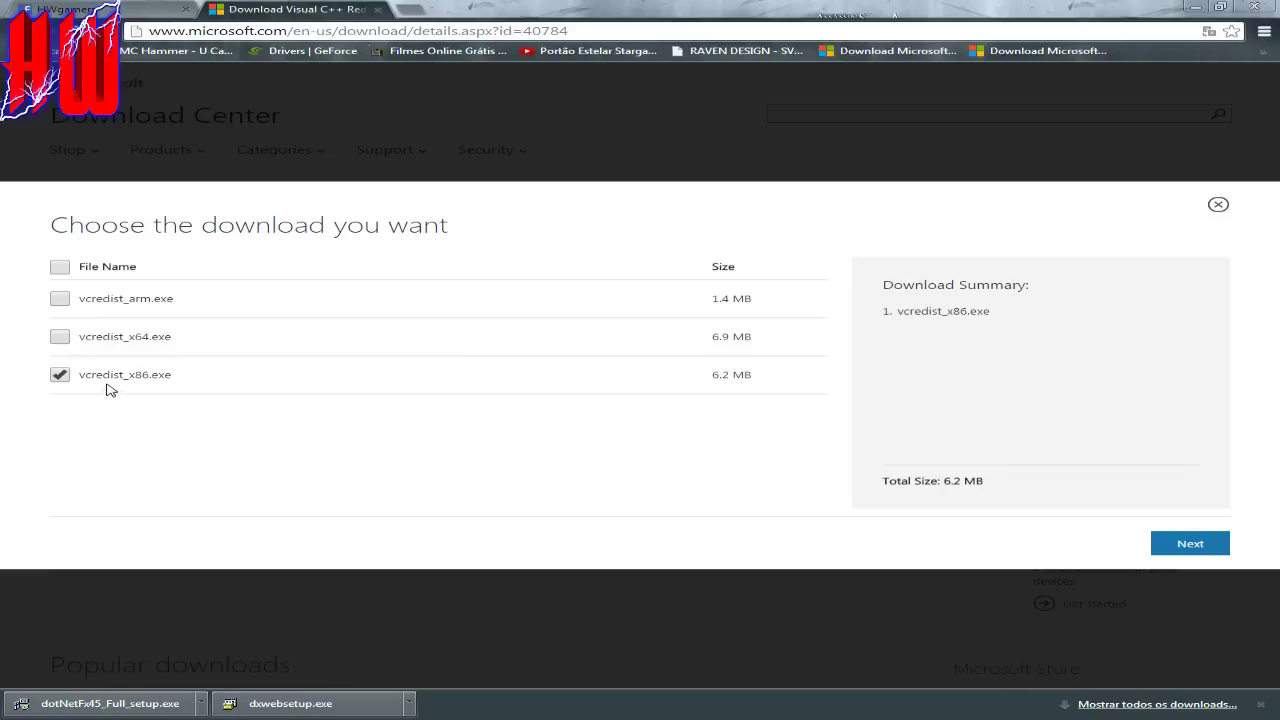
drag(81, 376, 180, 382)
click(64, 341)
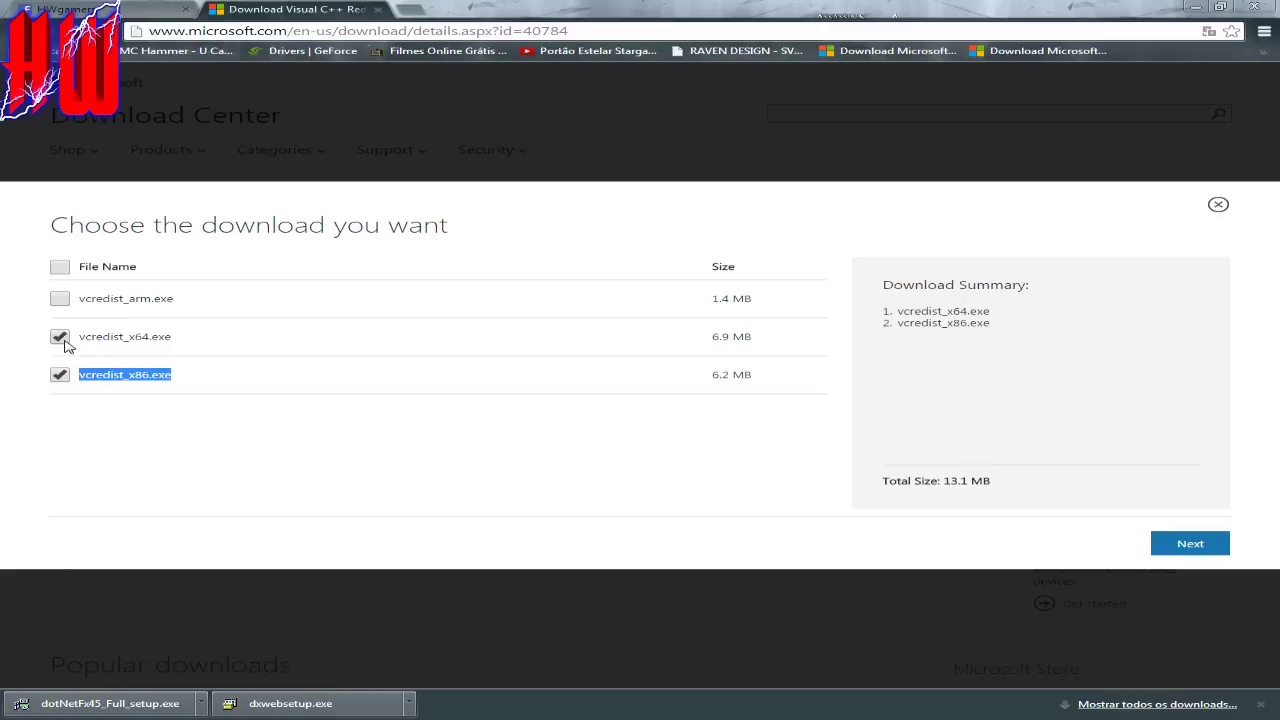
Save vcredist_x64 and vcredist_x86 to the Baixados folder and close the Visual C++ download page.
click(1165, 544)
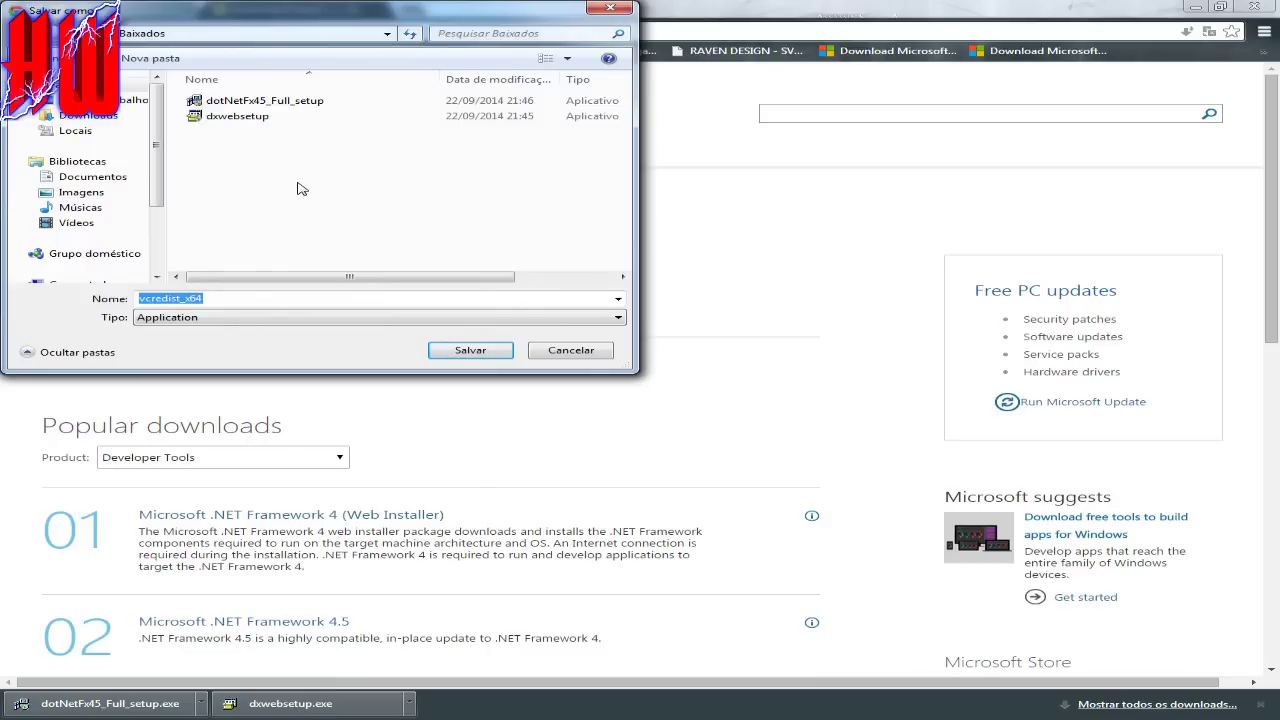
click(443, 355)
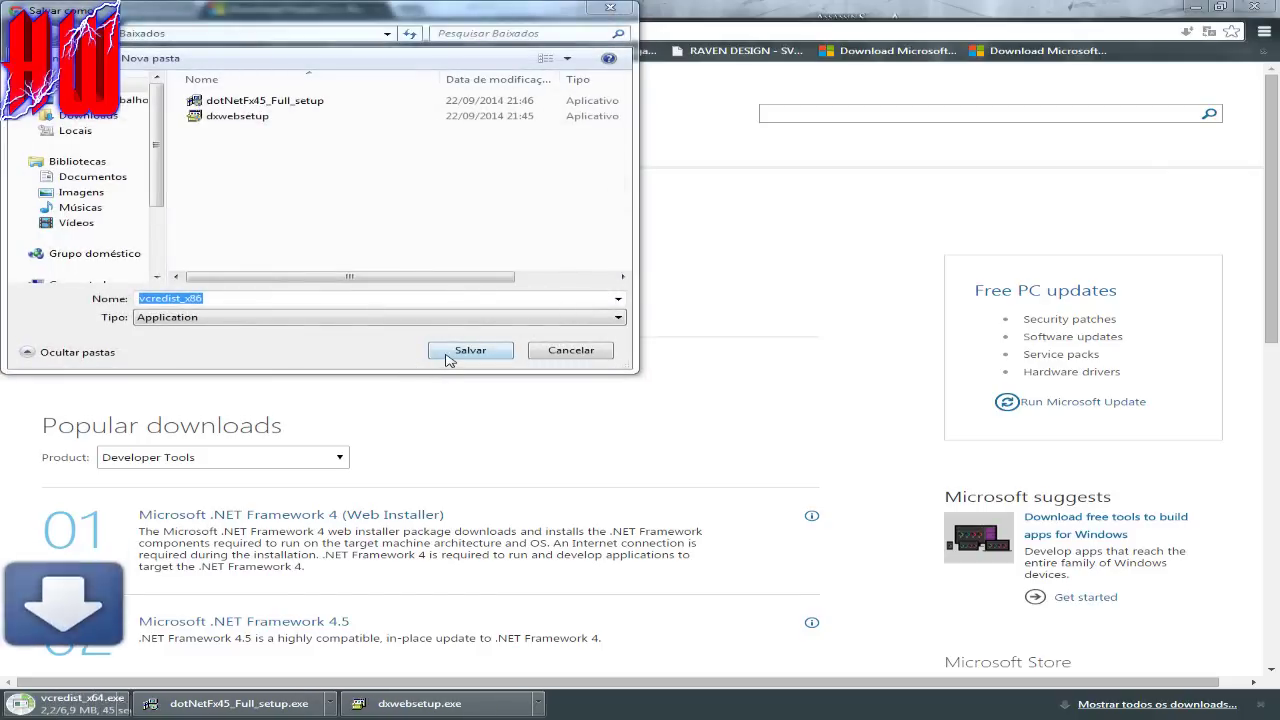
click(468, 350)
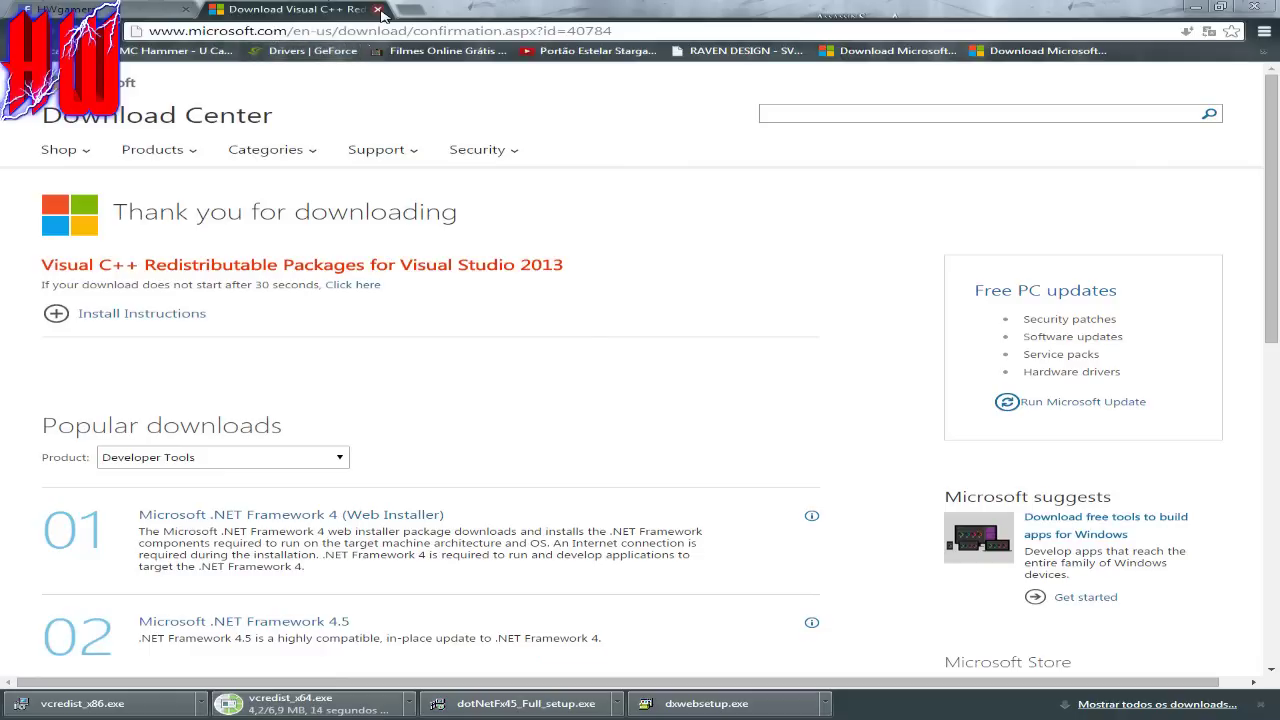
click(378, 10)
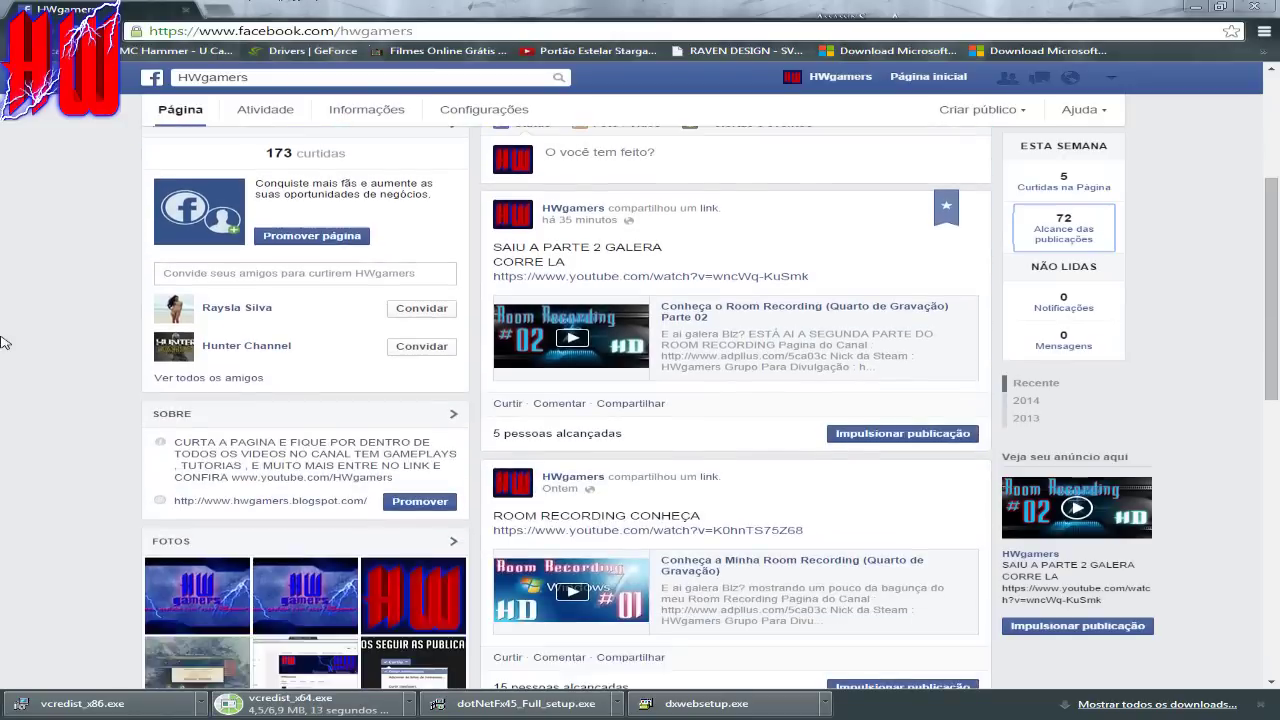
scroll(3, 343, down, 12)
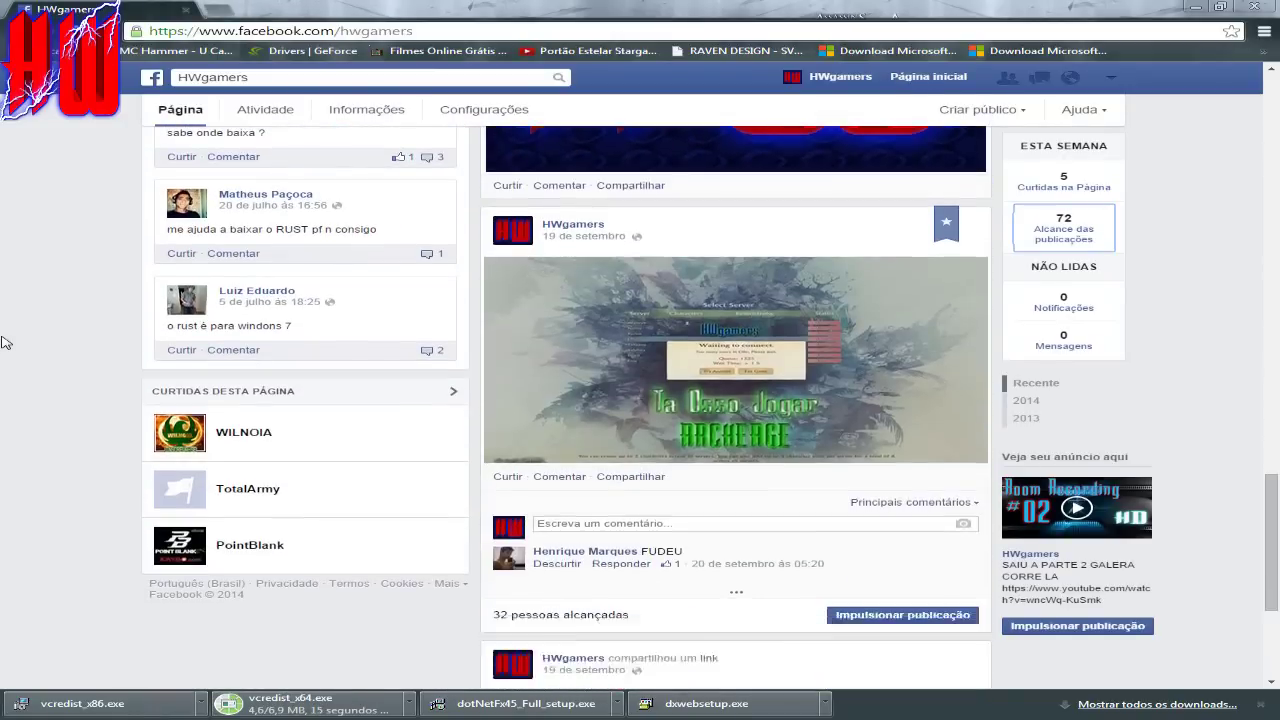
scroll(3, 343, up, 12)
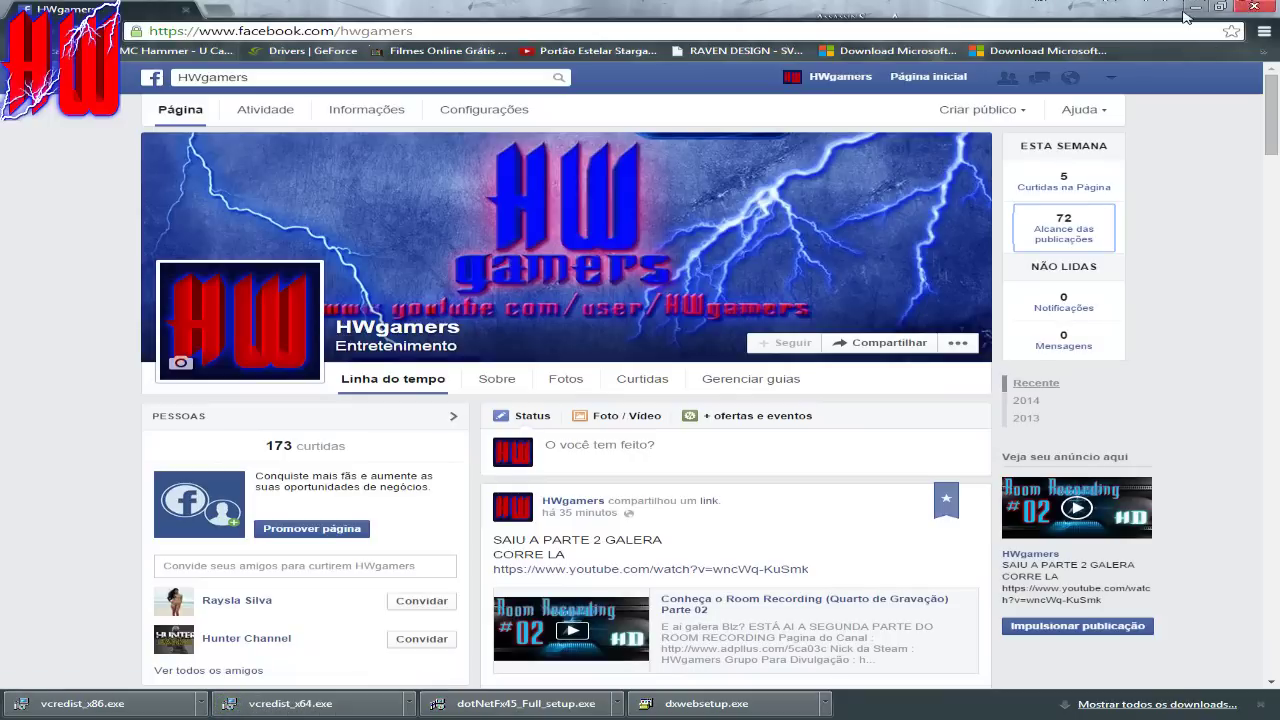
Minimize the browser, refresh the desktop and open the Baixados folder containing the downloaded installers.
click(1198, 8)
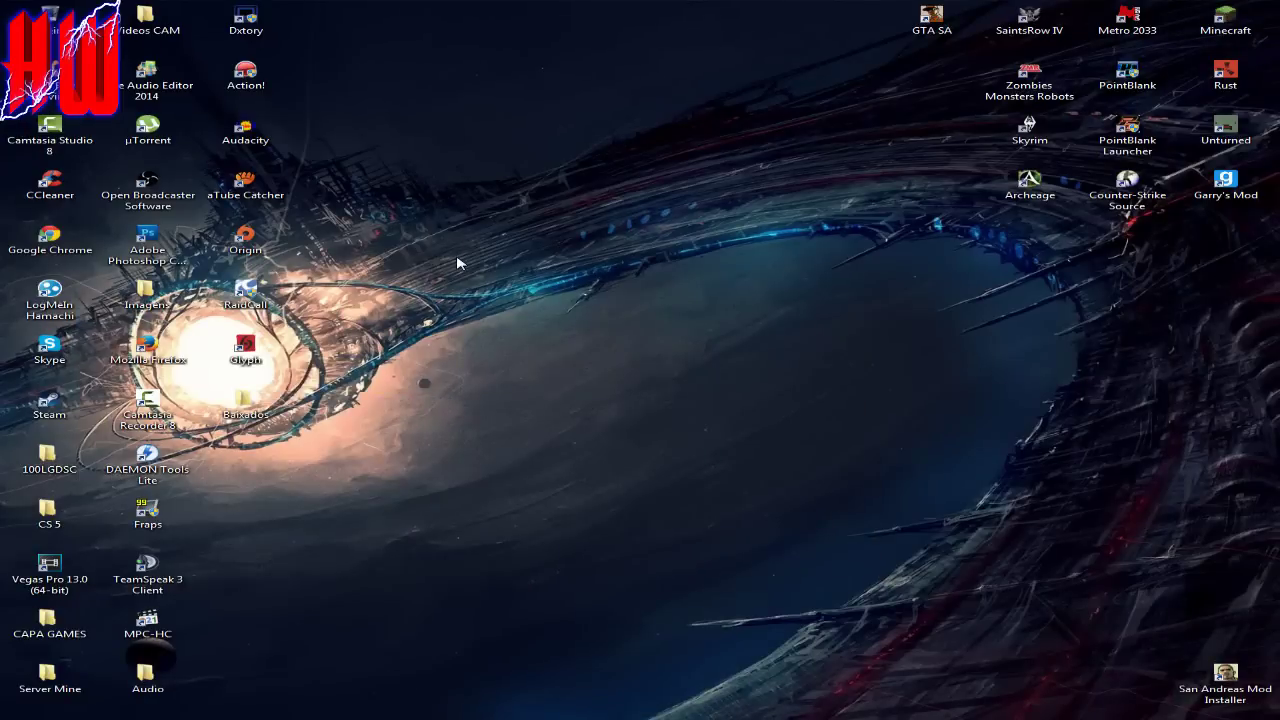
right_click(458, 258)
click(528, 299)
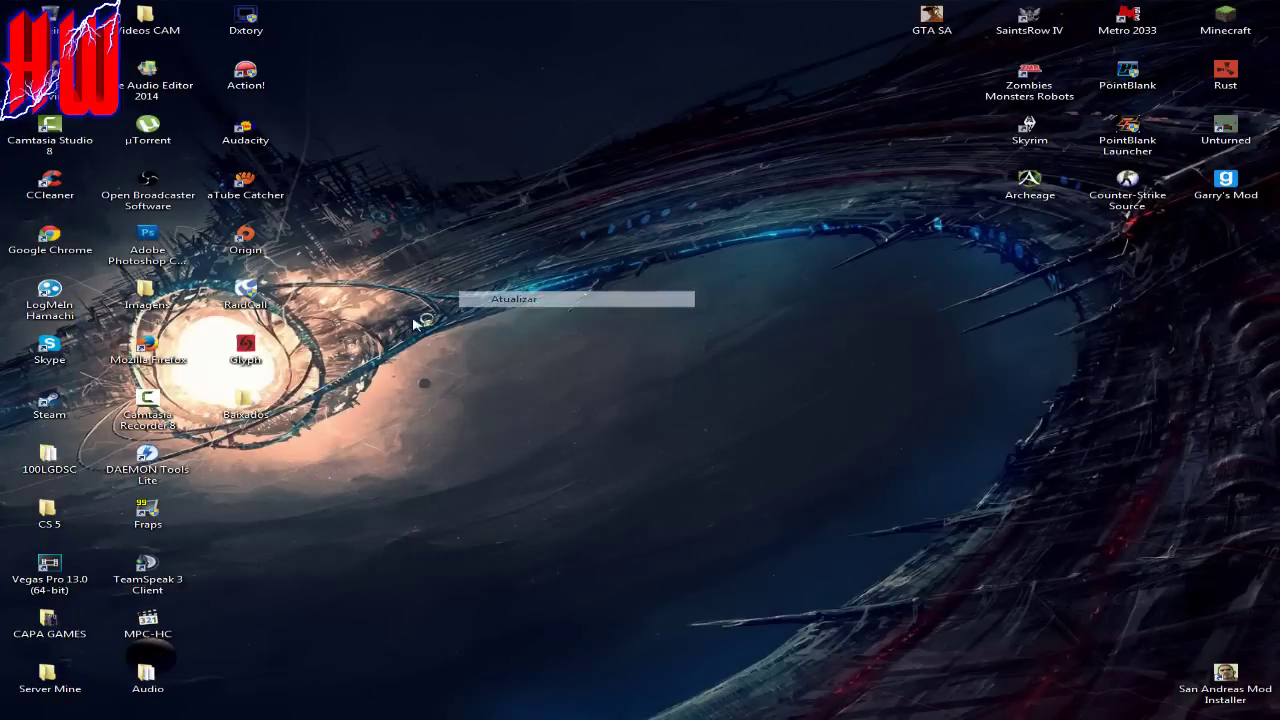
double_click(245, 410)
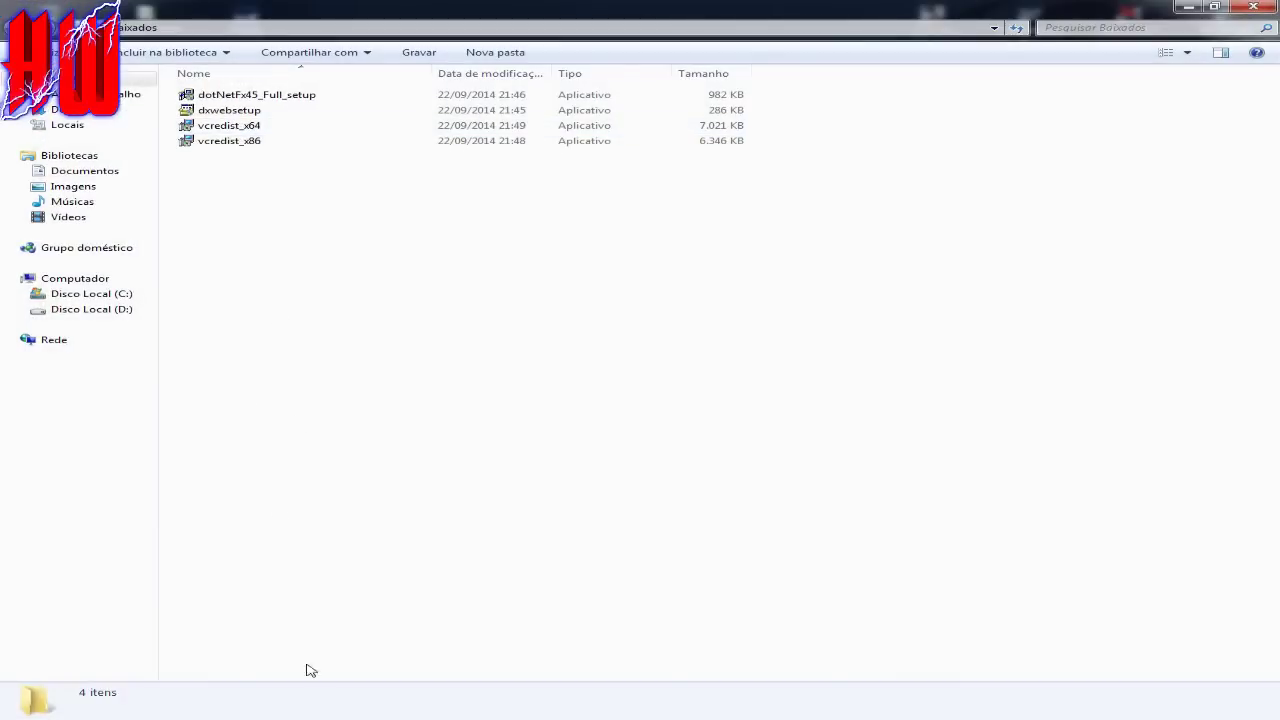
mouse_move(212, 716)
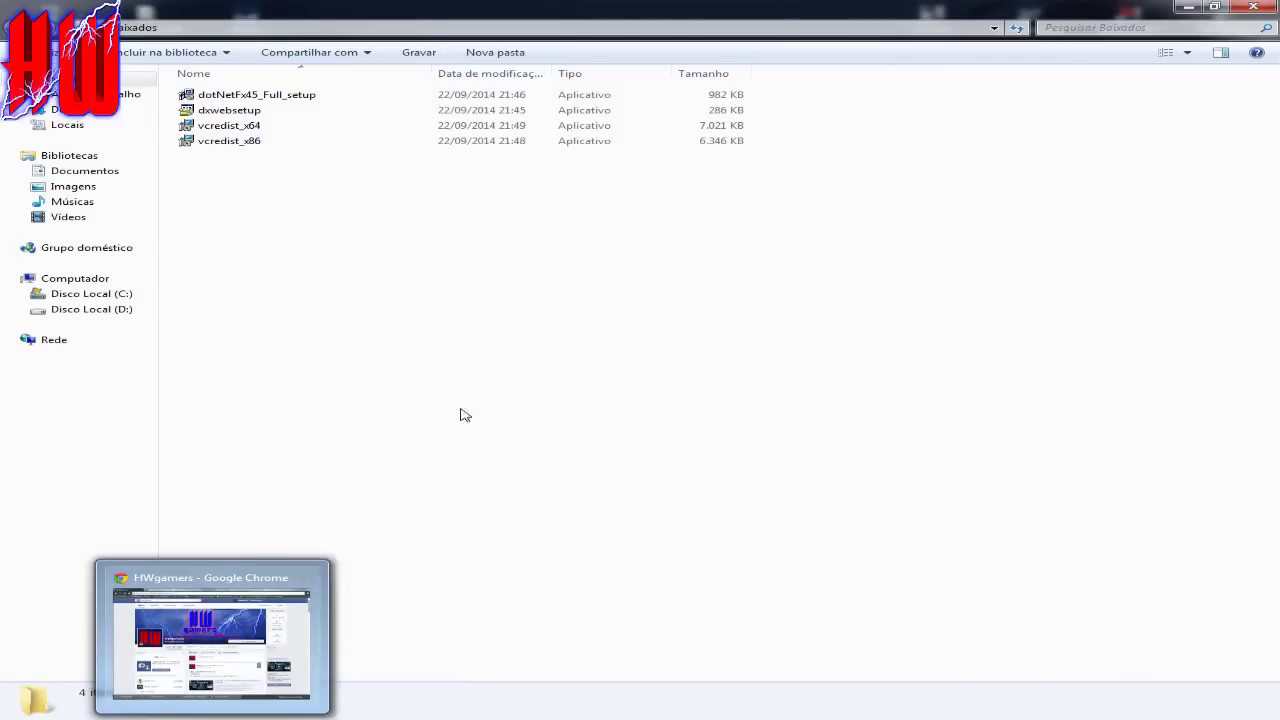
drag(331, 209, 390, 321)
drag(296, 165, 263, 94)
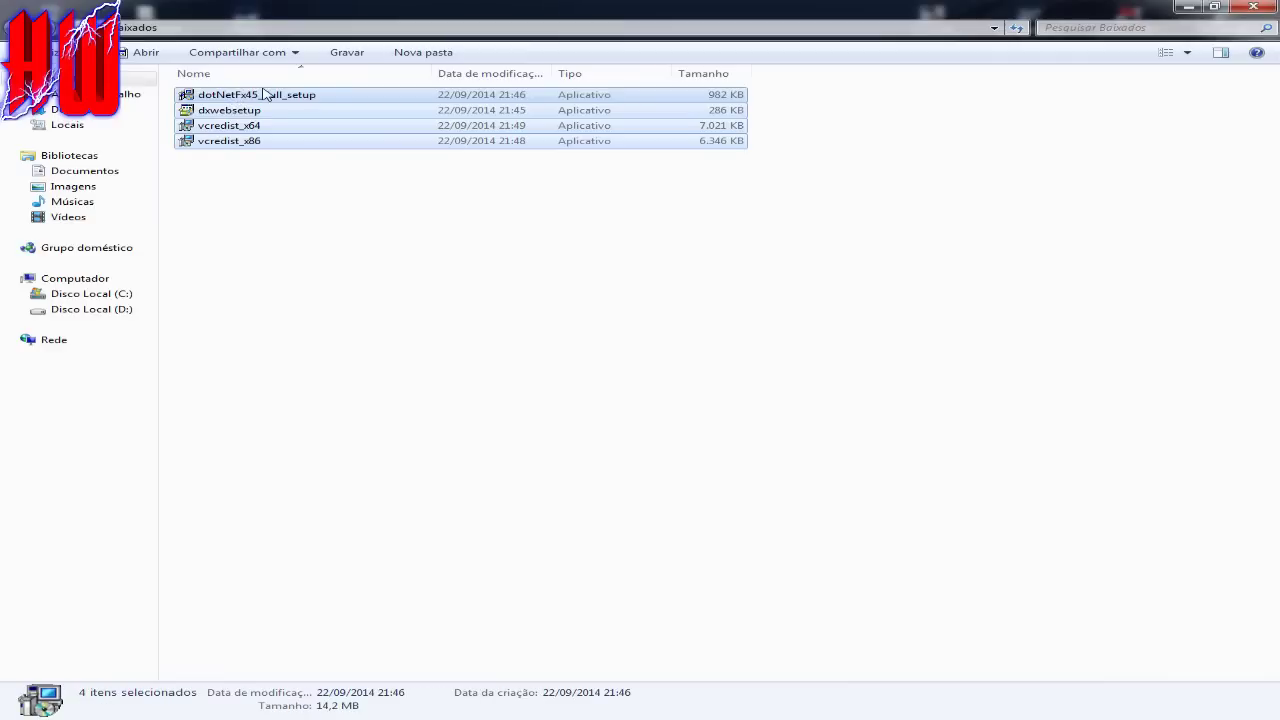
click(385, 210)
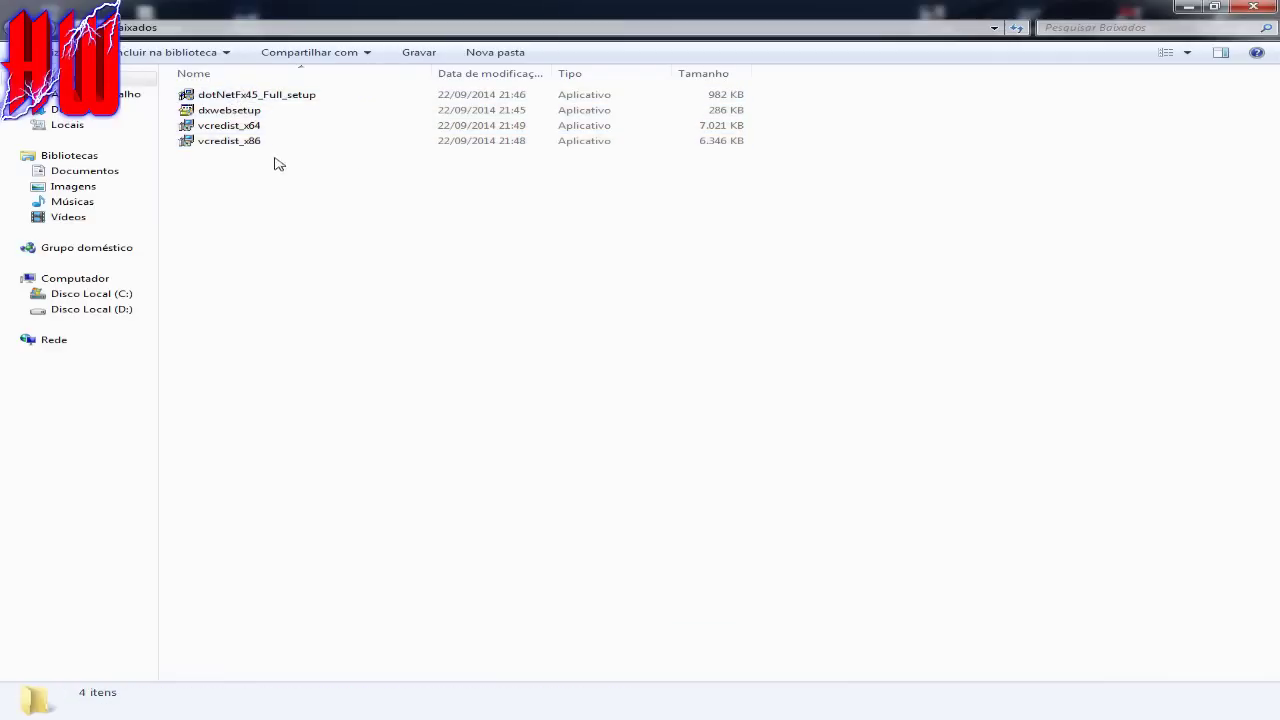
click(228, 112)
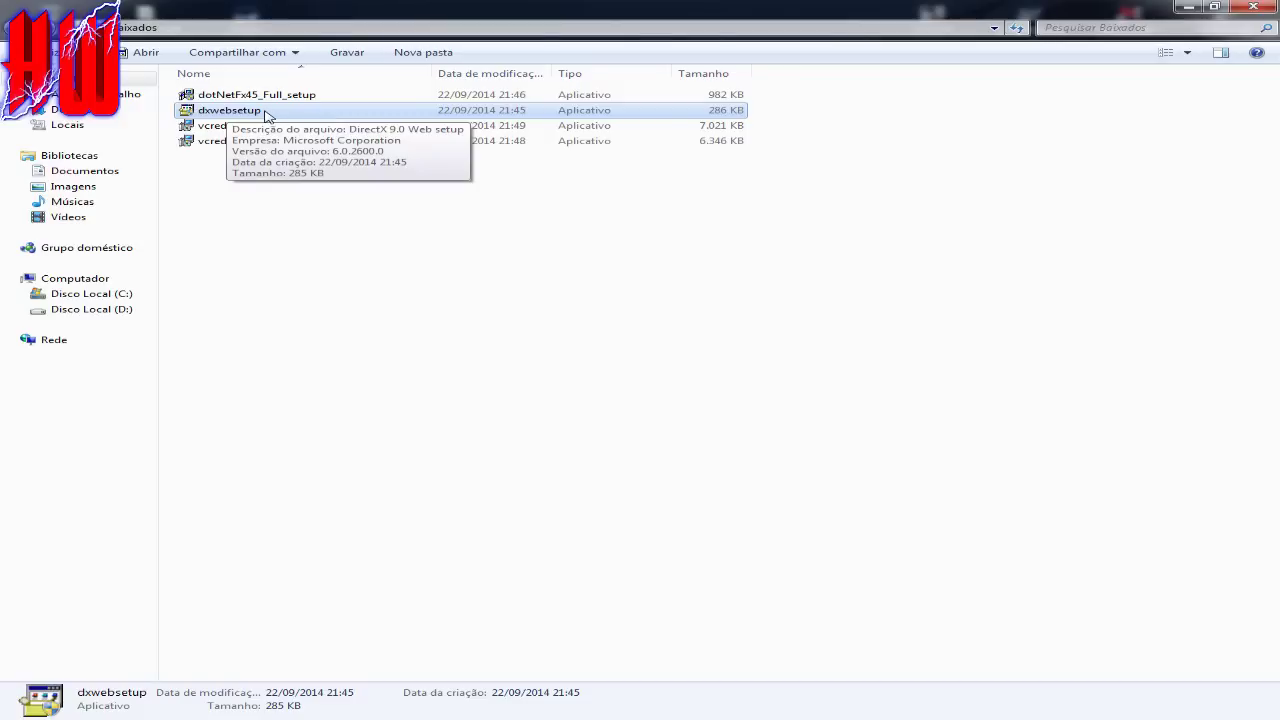
click(324, 99)
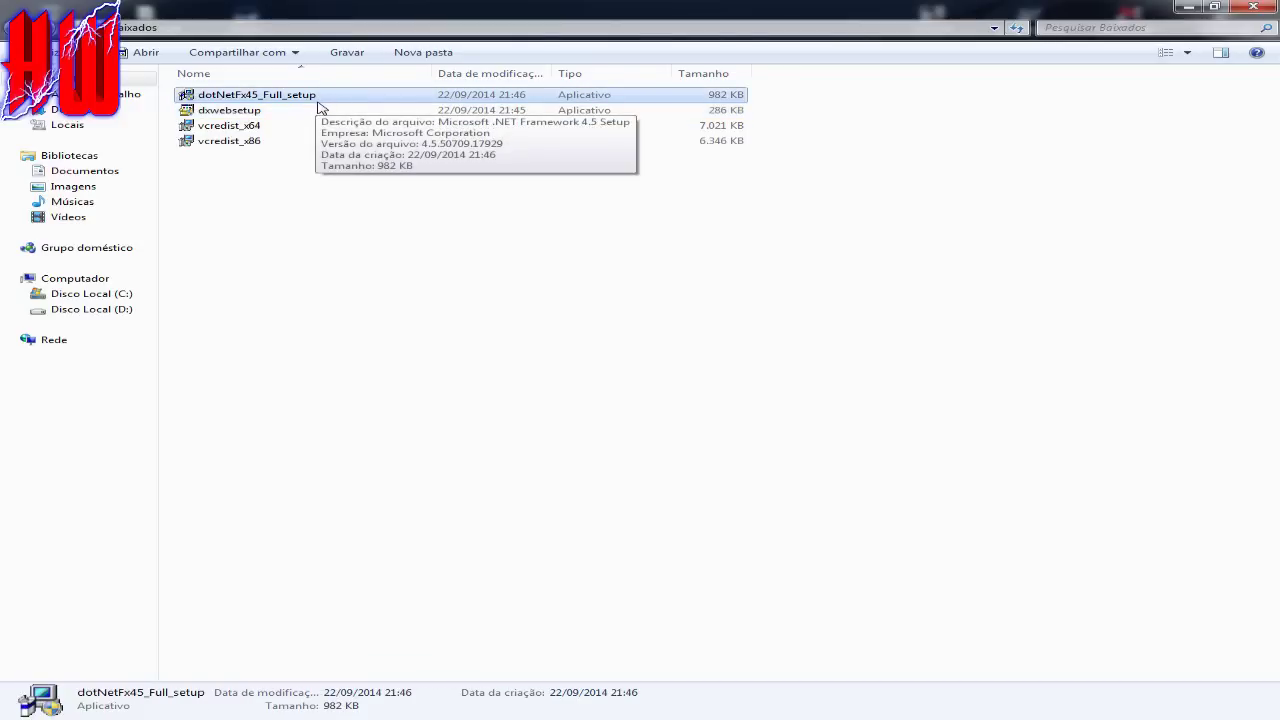
Run dxwebsetup as administrator and accept the DirectX license agreement.
click(245, 113)
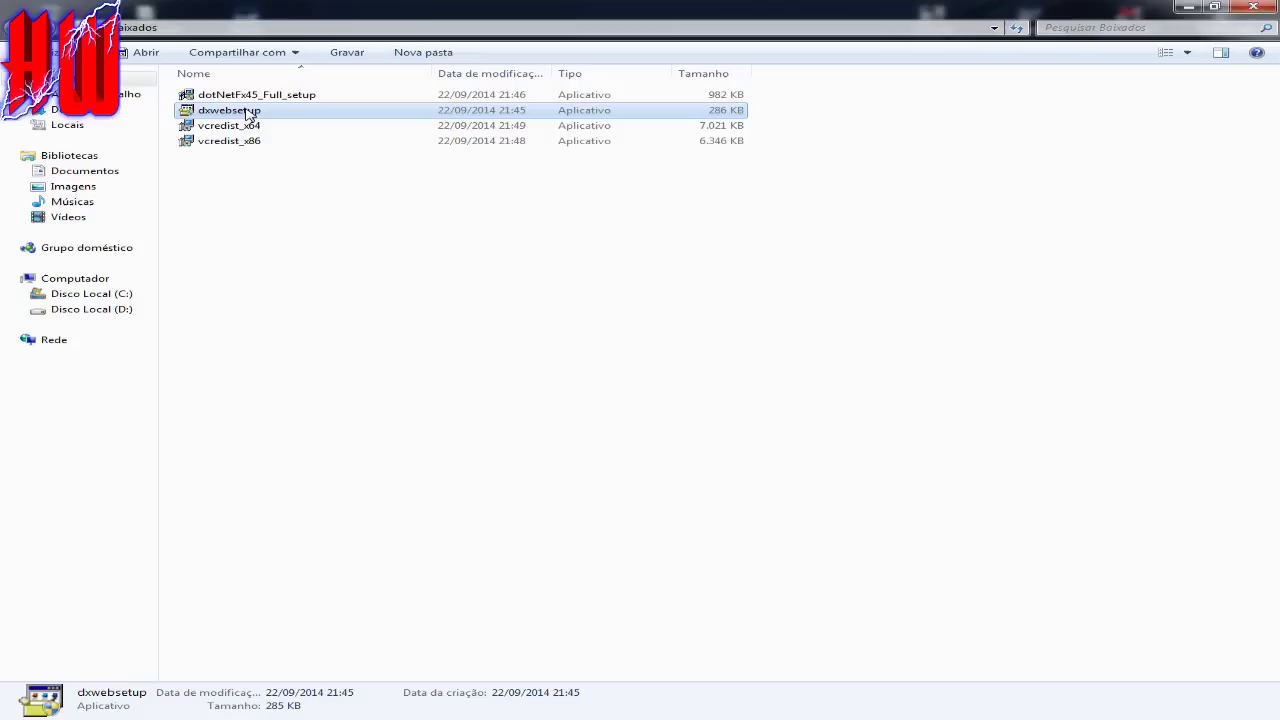
right_click(247, 112)
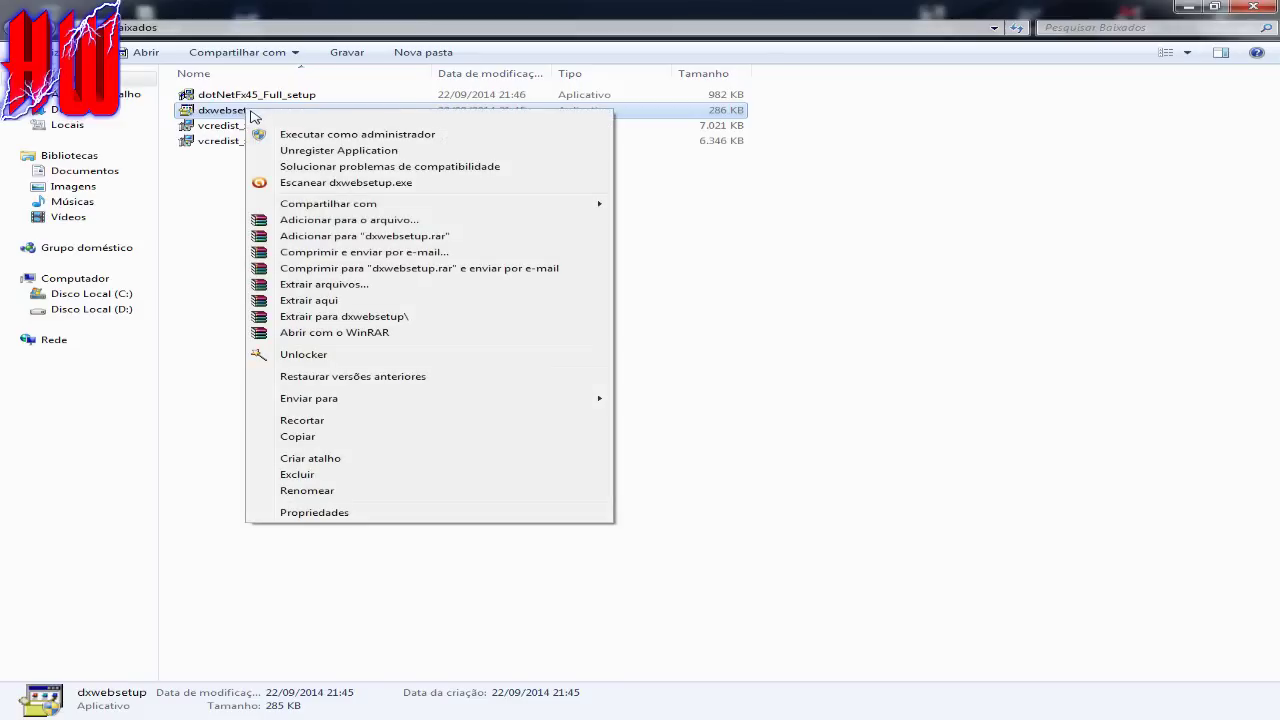
click(312, 136)
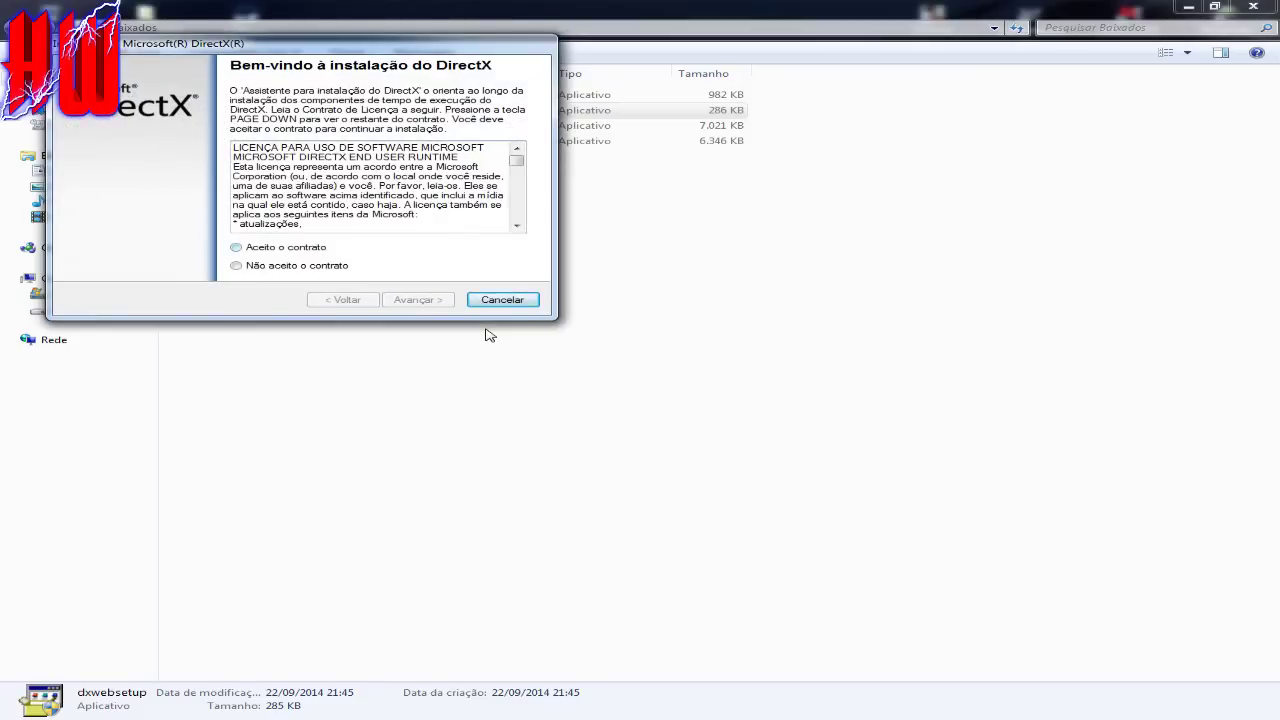
key(alt+a)
key(Return)
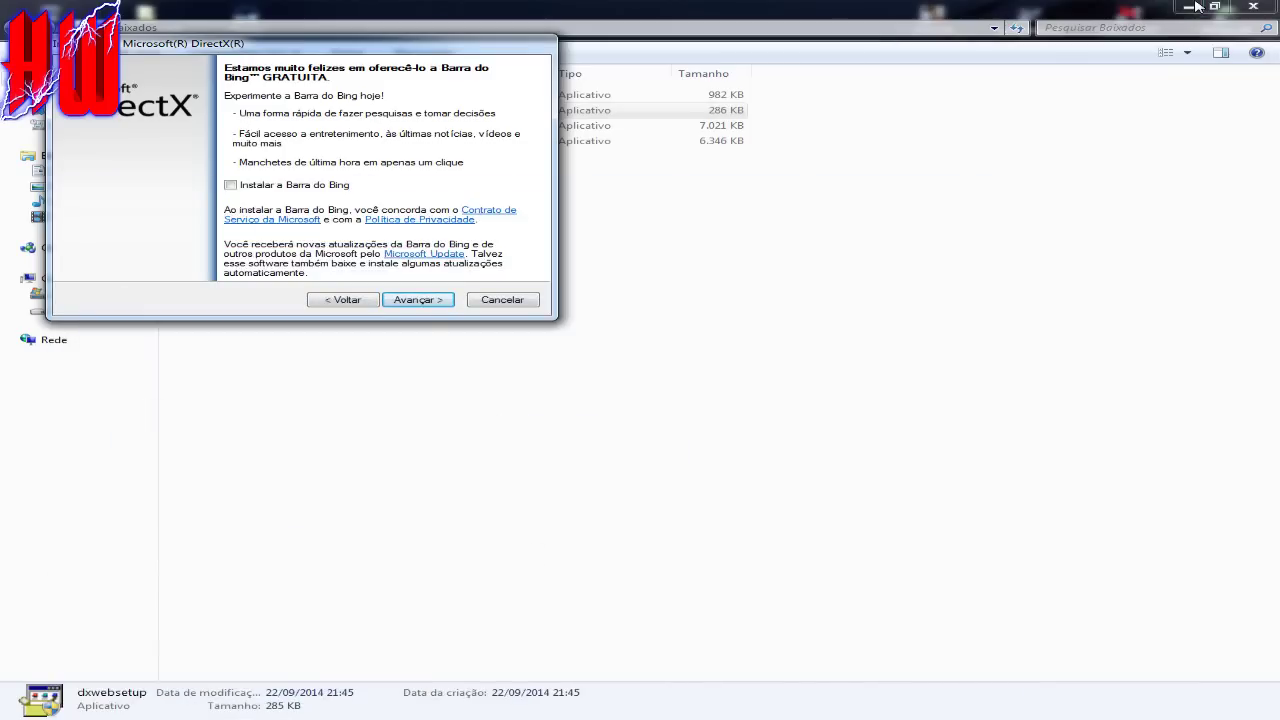
Continue the DirectX setup without installing the Bing Bar and finish the wizard.
key(space)
key(space)
key(Return)
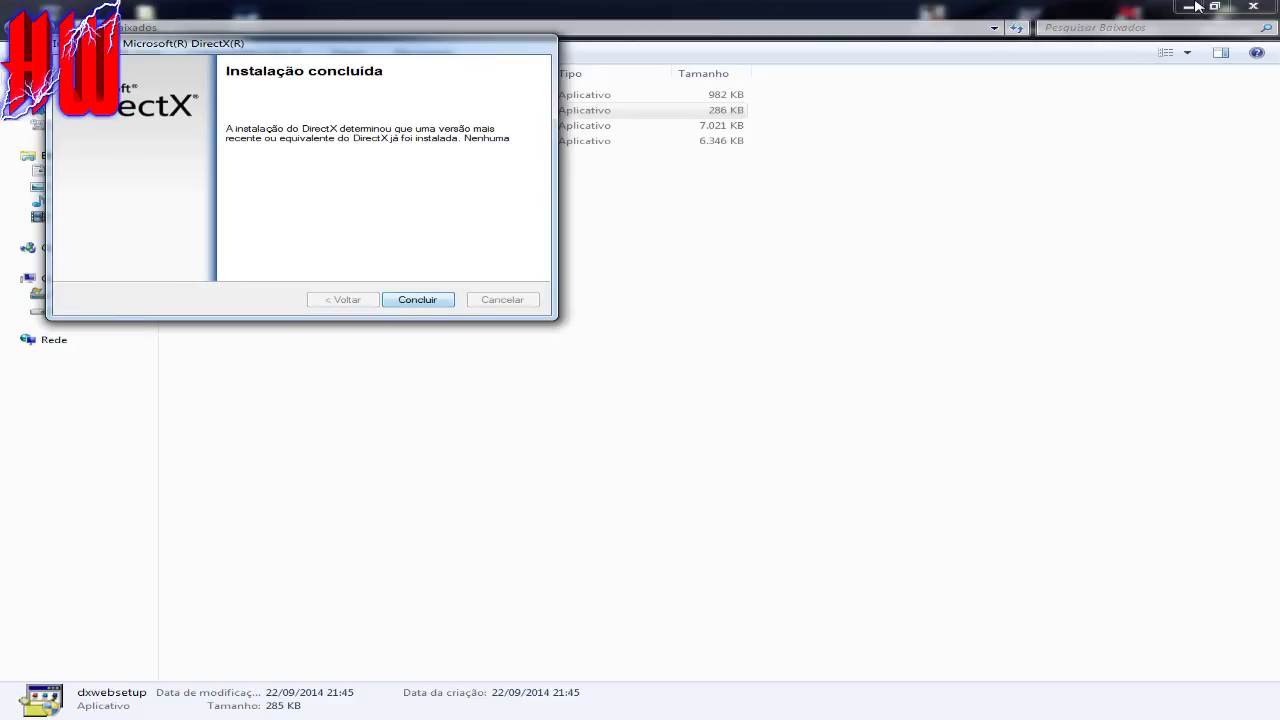
click(415, 300)
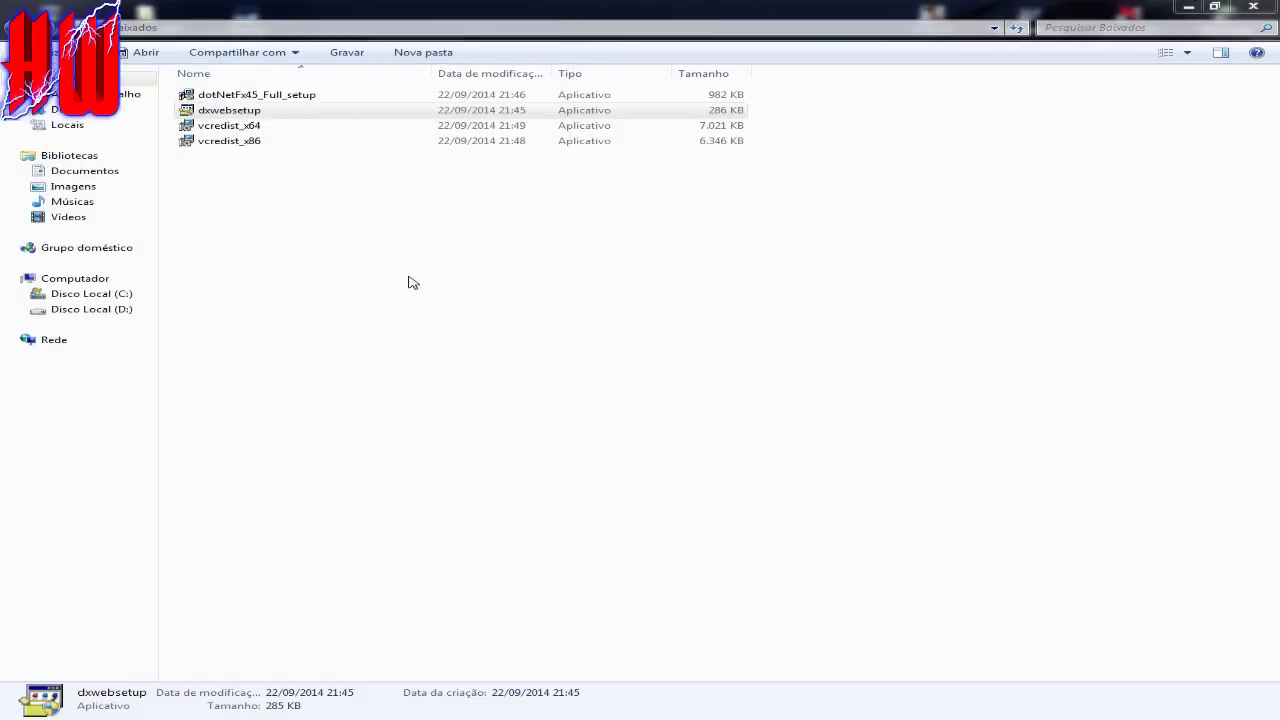
Run vcredist_x86 as administrator, repair the Visual C++ 2013 Redistributable (x86) installation and close the setup.
click(276, 97)
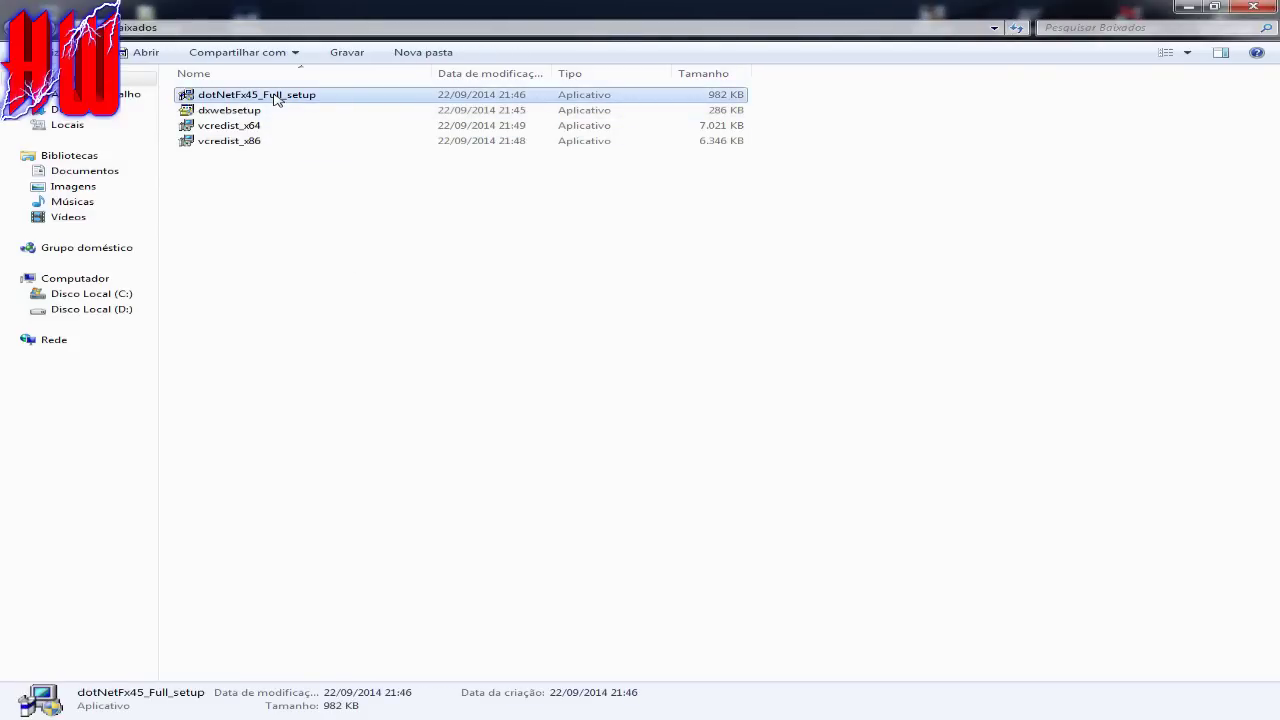
right_click(256, 142)
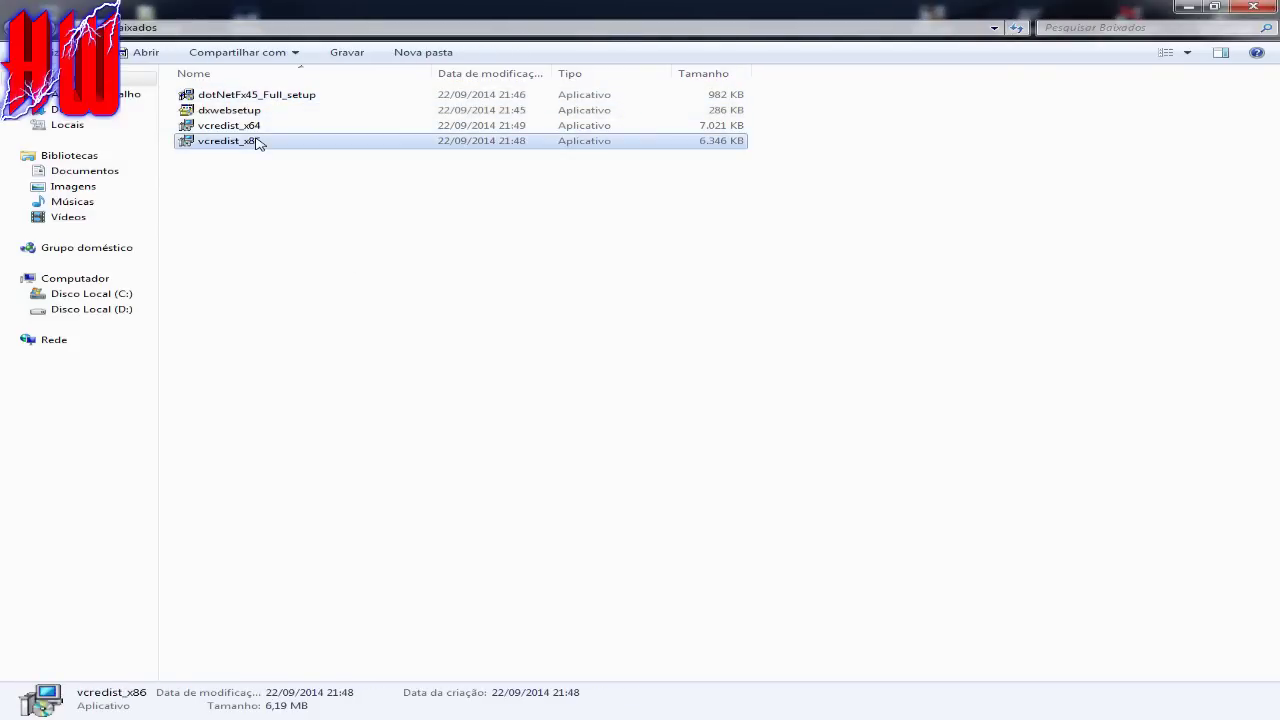
click(229, 160)
right_click(229, 140)
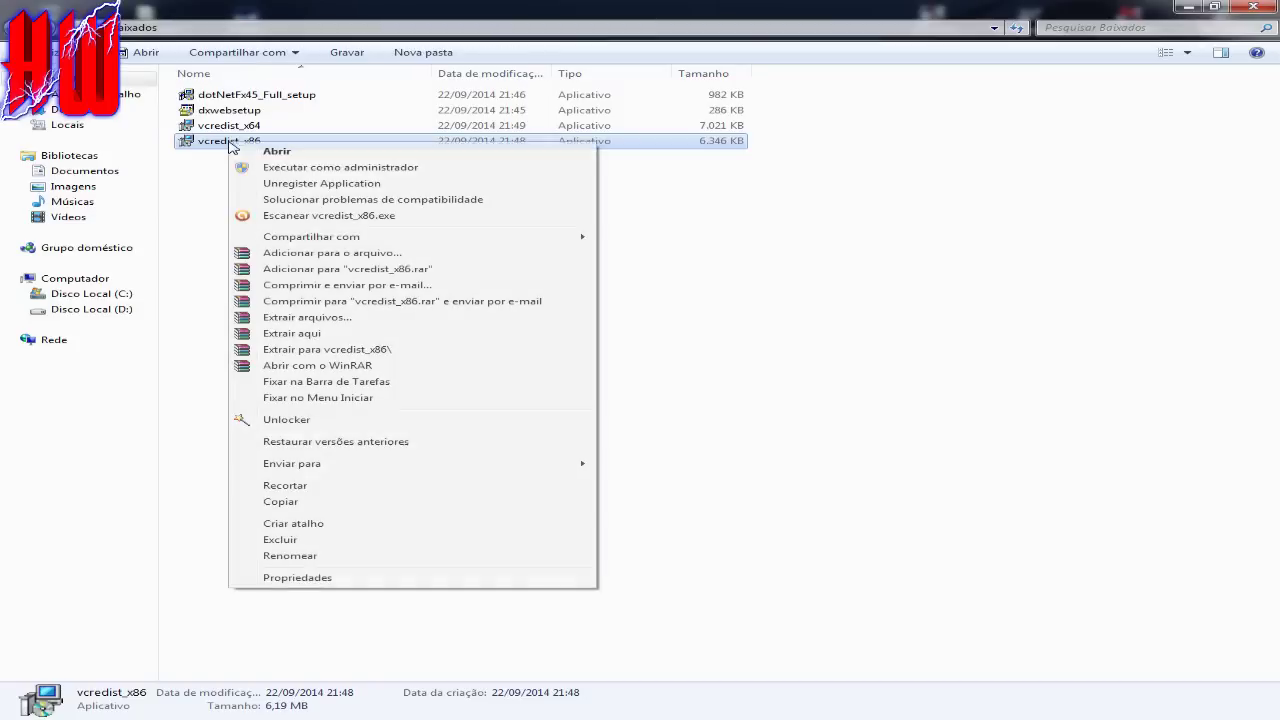
click(306, 168)
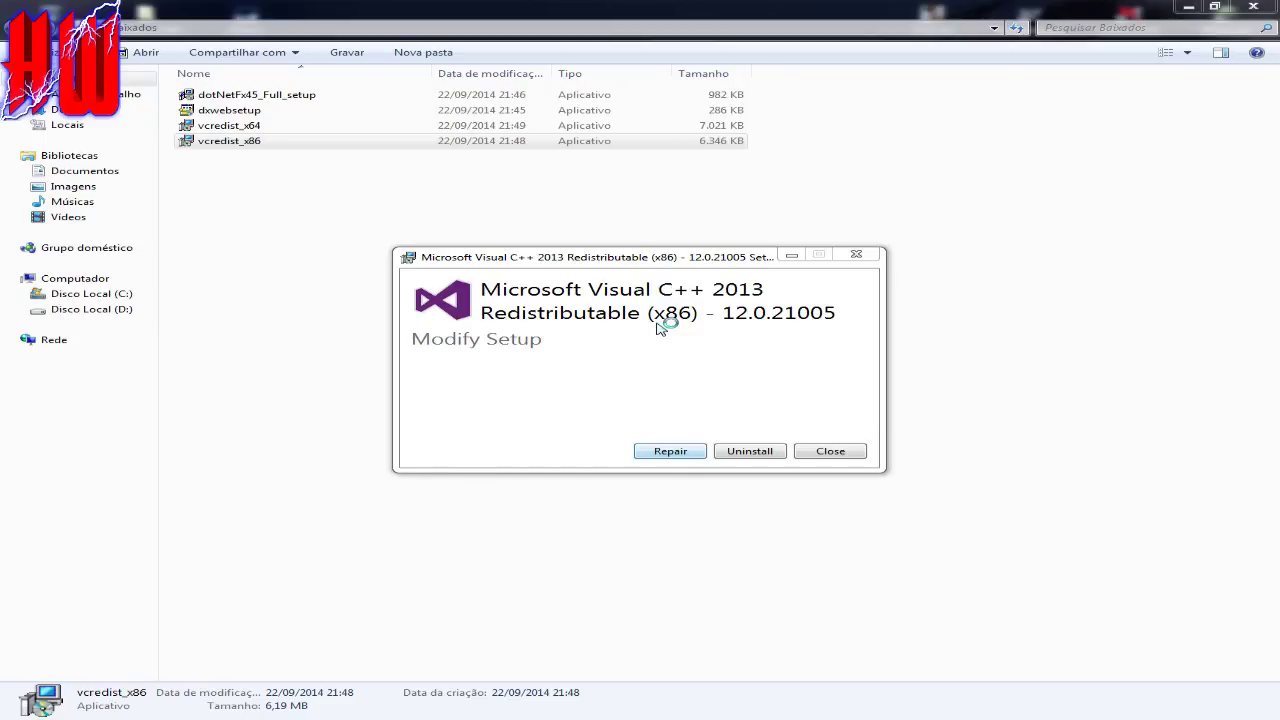
key(Return)
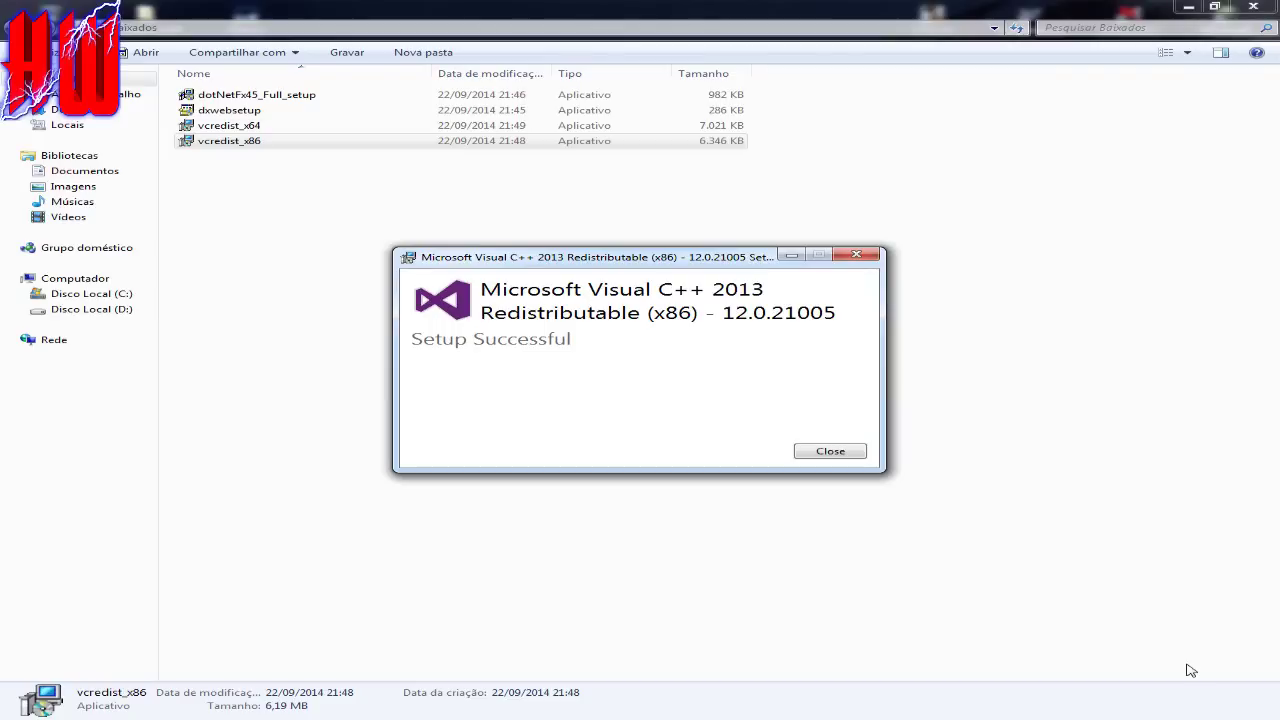
key(Return)
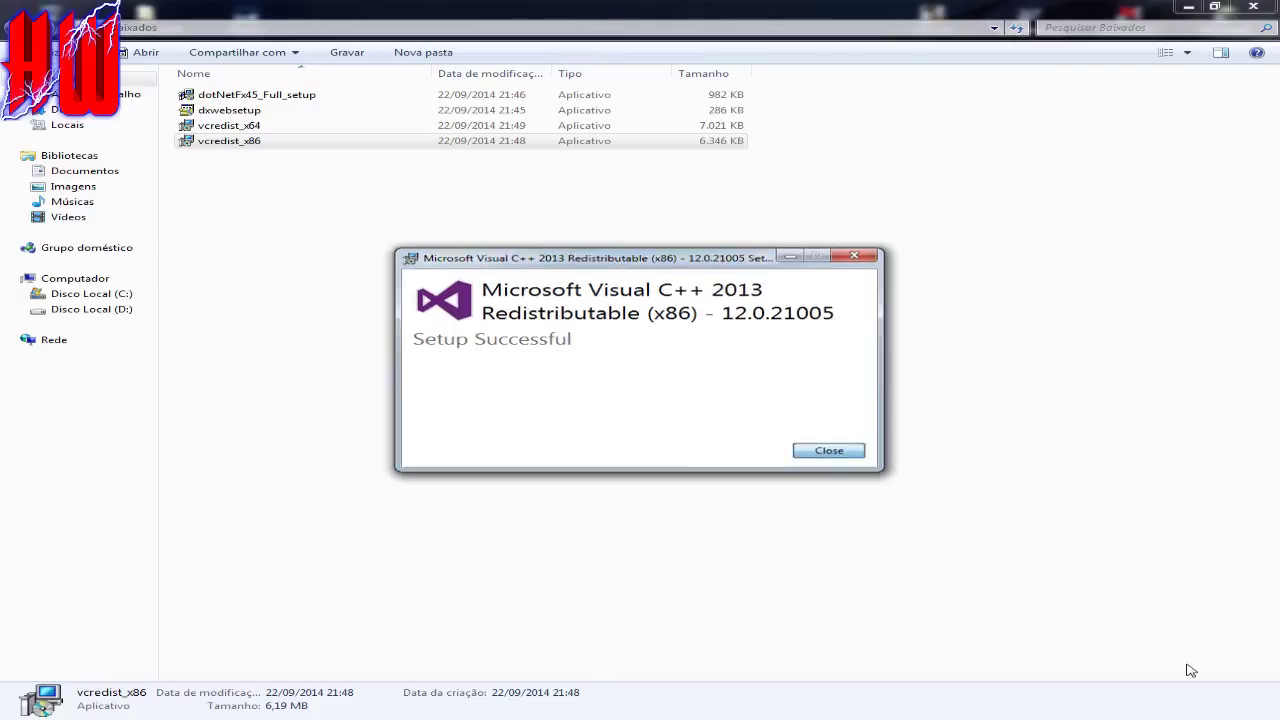
Run vcredist_x64 as administrator and start repairing the Visual C++ 2013 Redistributable (x64) installation.
click(259, 126)
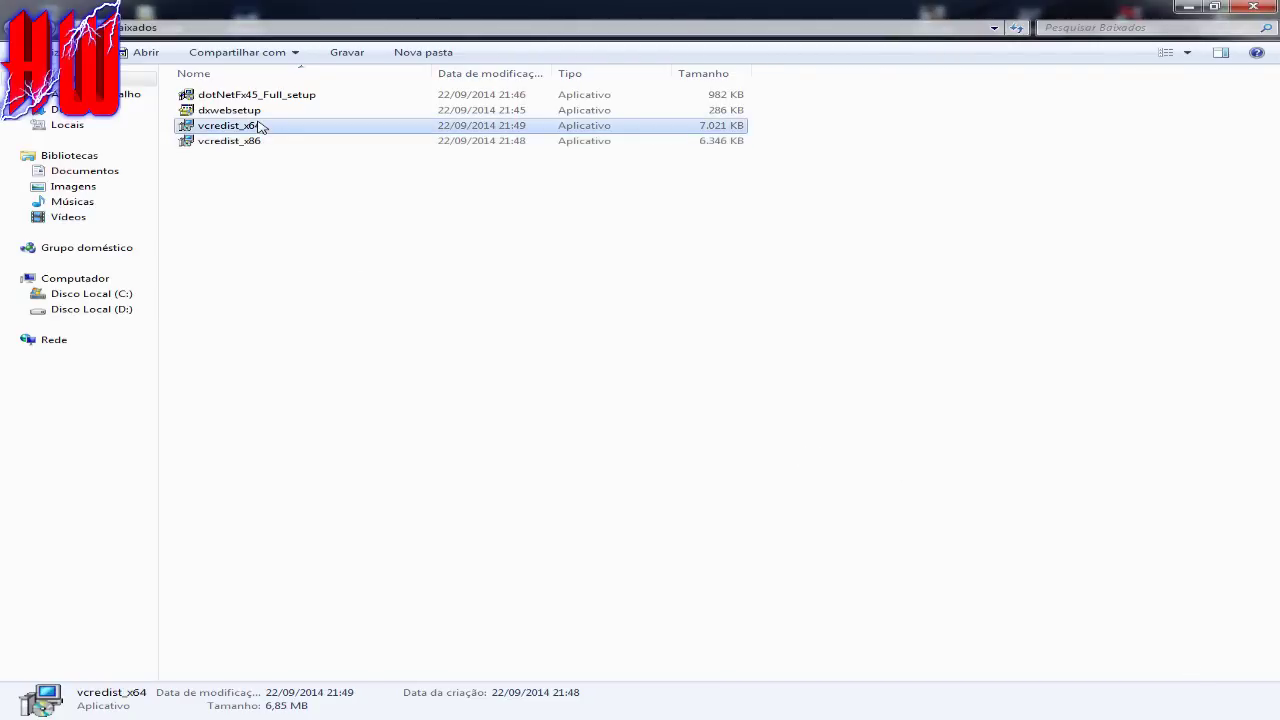
right_click(260, 126)
click(303, 148)
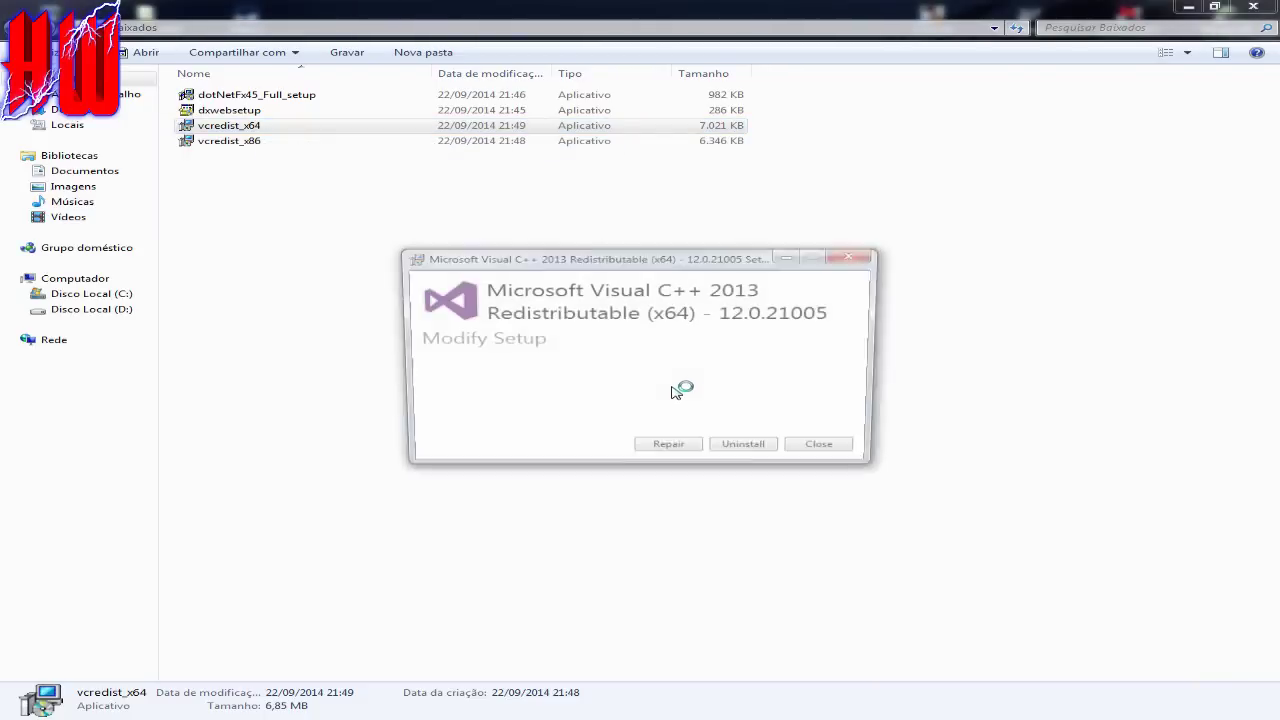
key(Return)
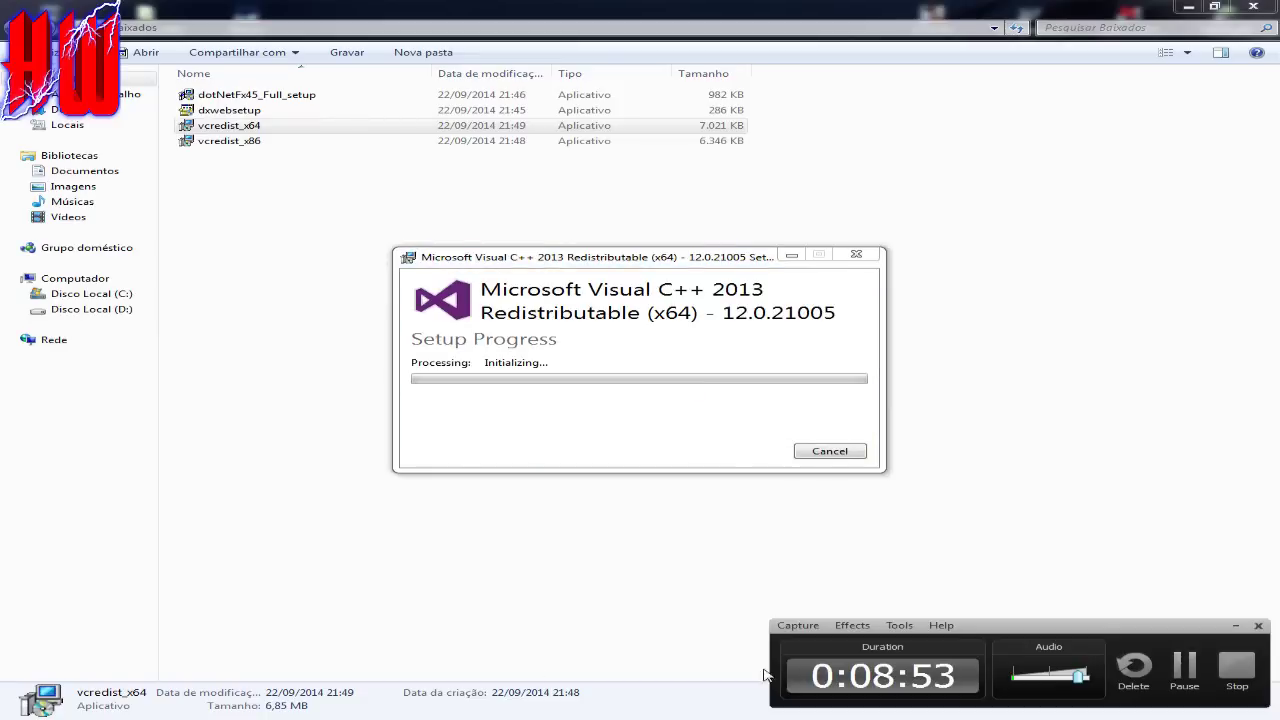
Close the Visual C++ 2013 Redistributable (x64) setup once the repair completes.
click(1183, 668)
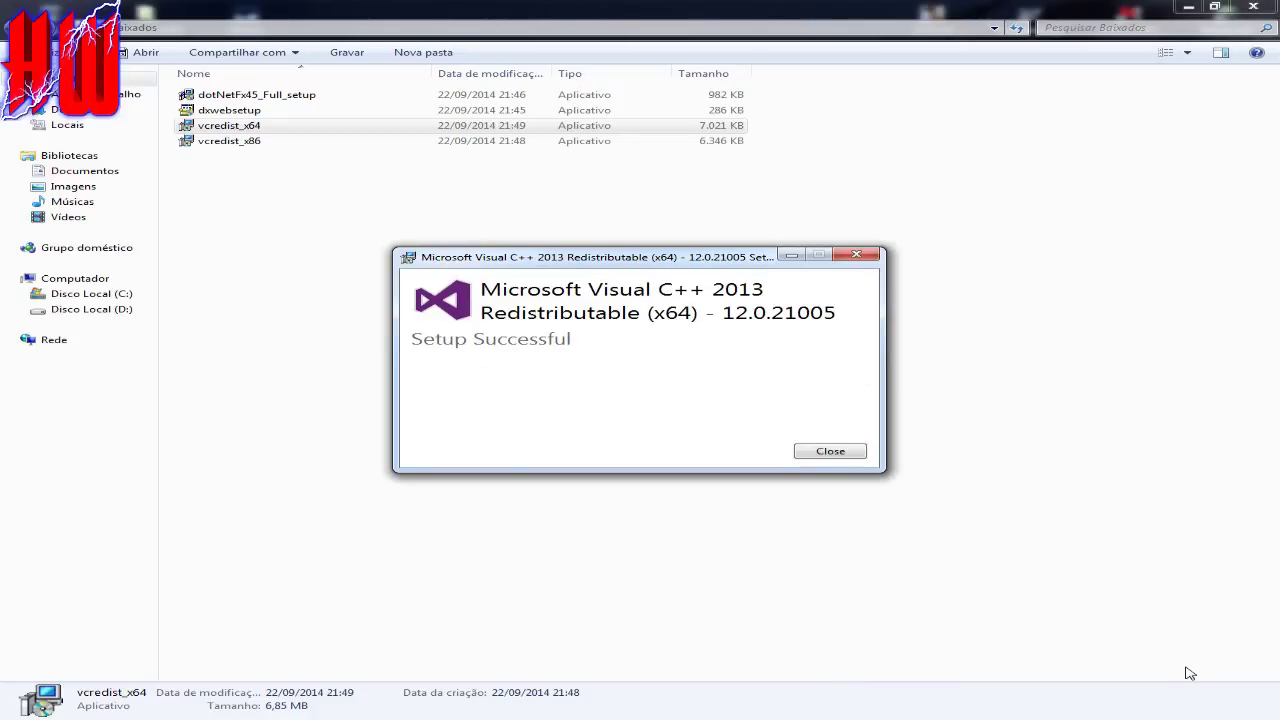
key(Return)
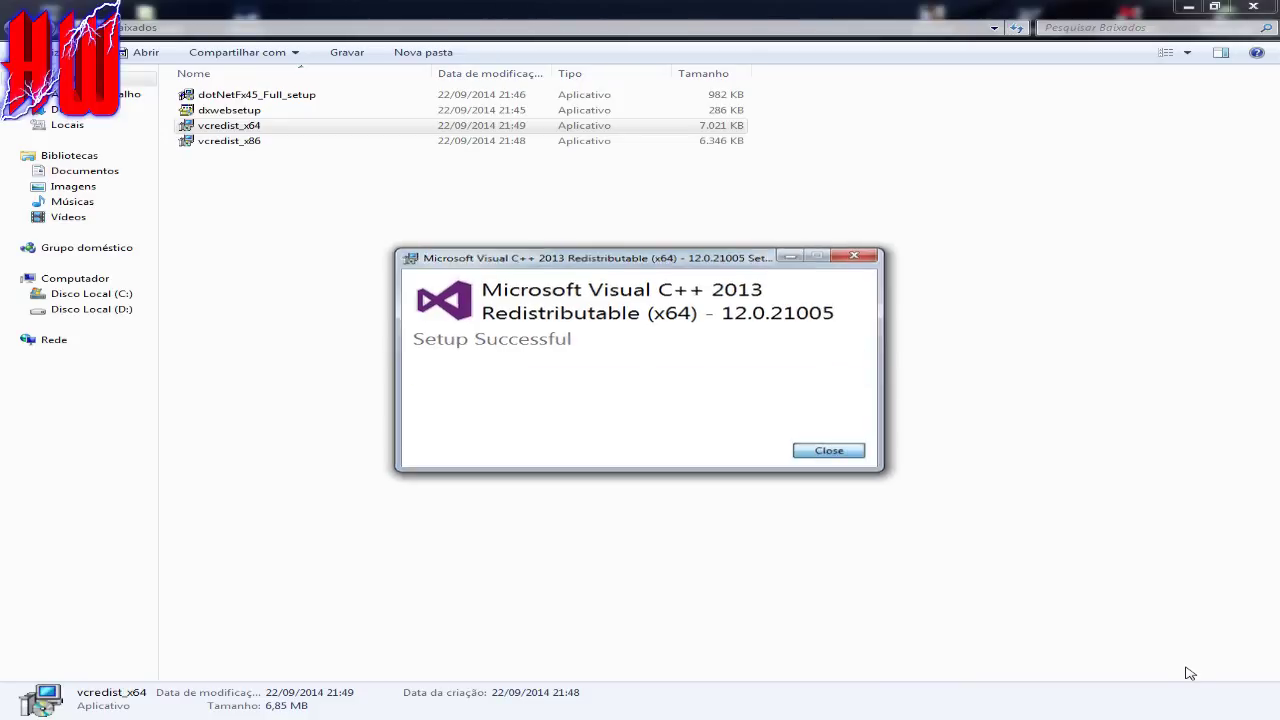
Run dotNetFx45_Full_setup as administrator.
click(220, 97)
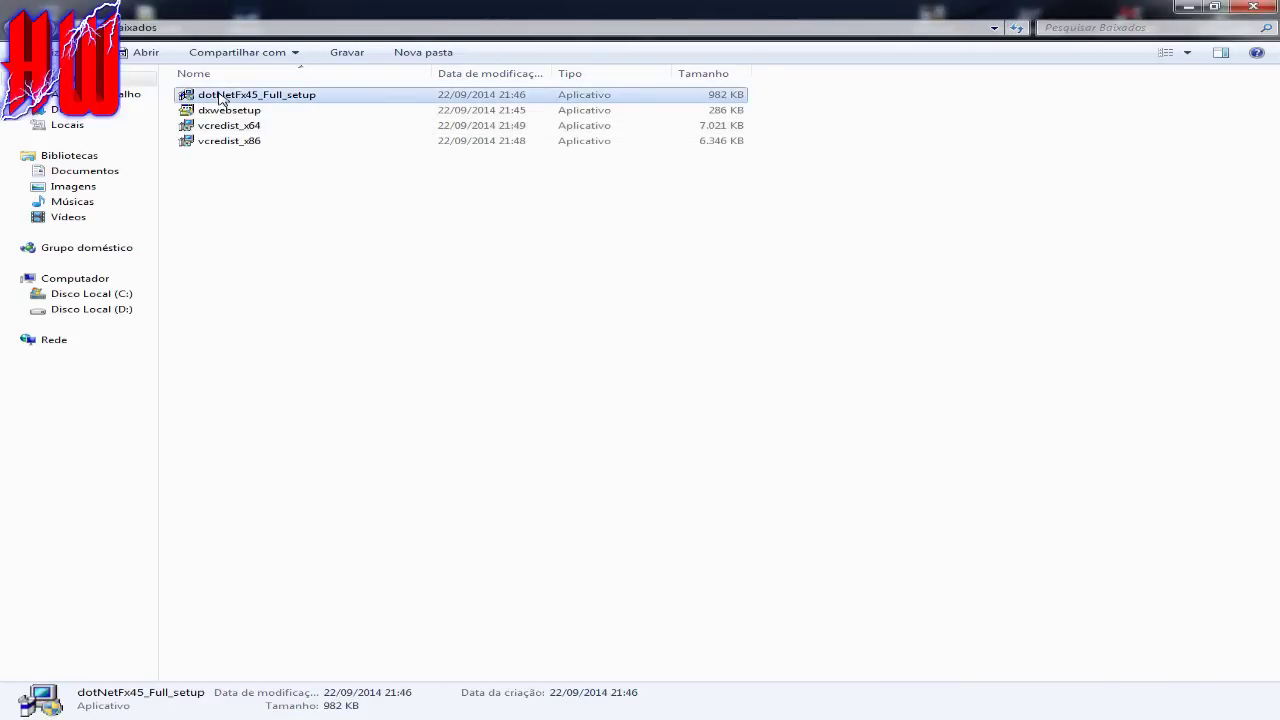
right_click(220, 96)
click(876, 339)
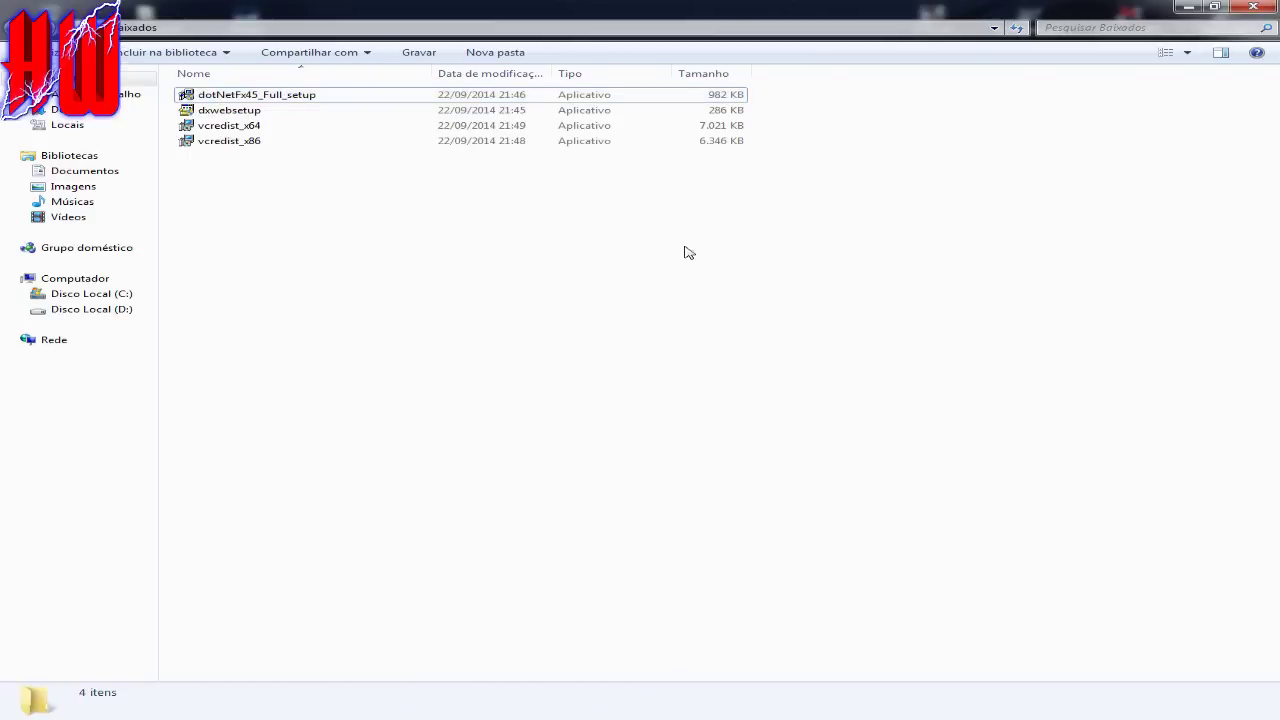
right_click(272, 98)
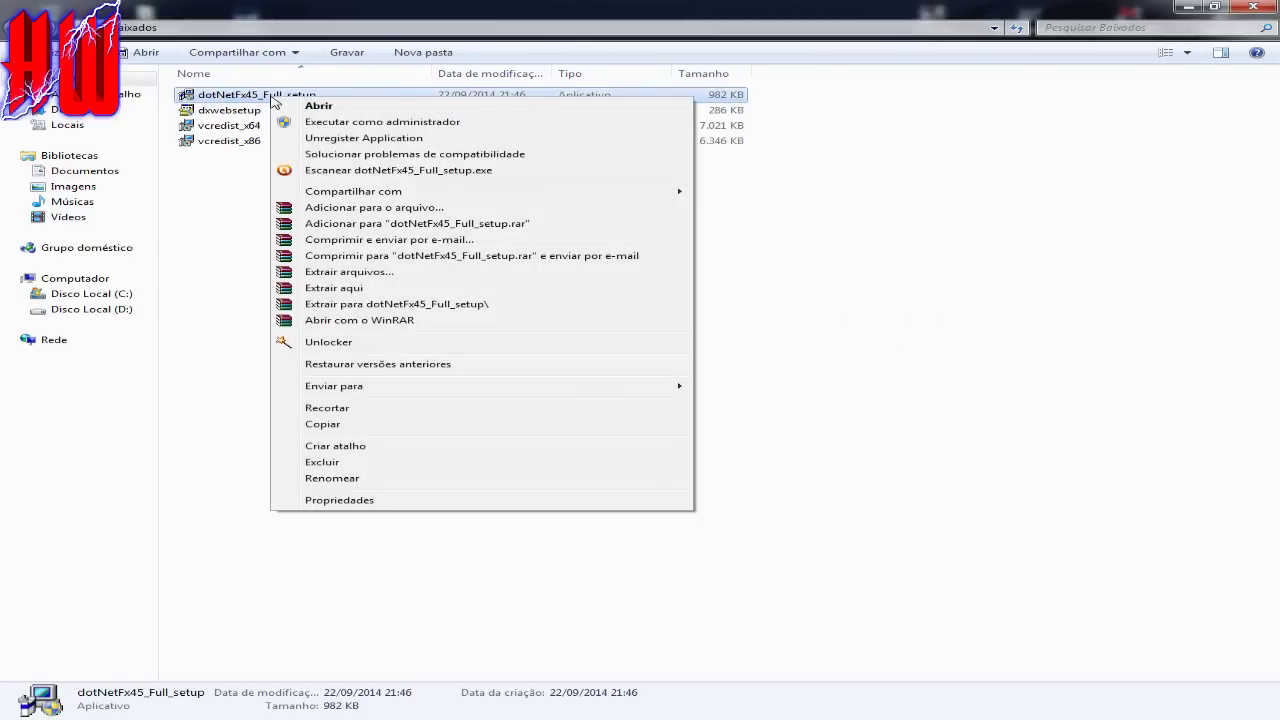
click(238, 100)
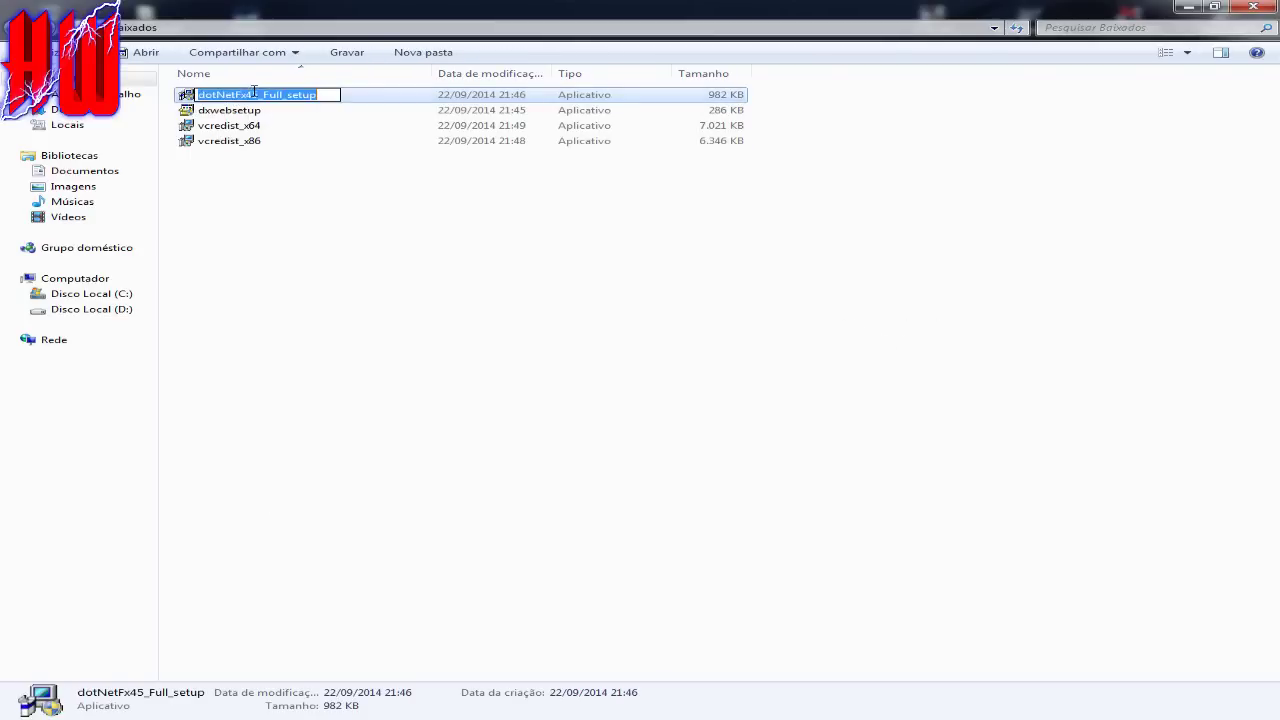
right_click(230, 97)
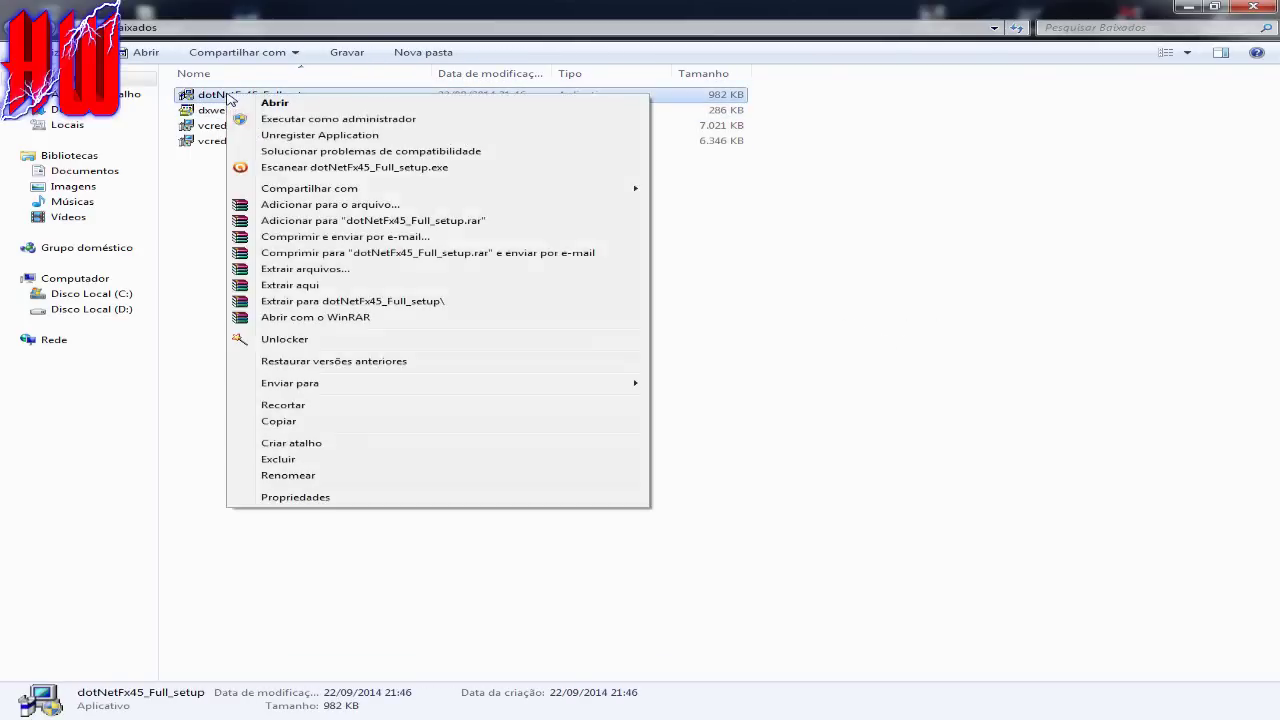
click(307, 121)
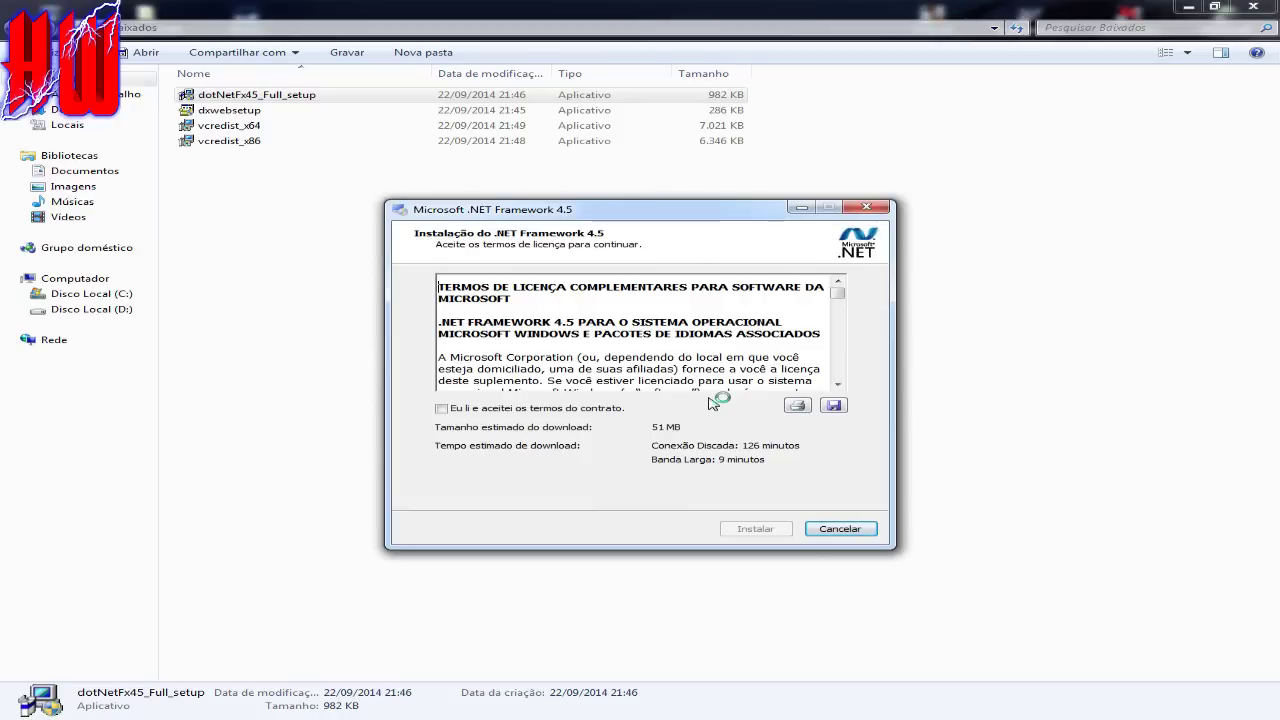
Accept the .NET Framework 4.5 license terms and start the installation.
key(Tab)
key(space)
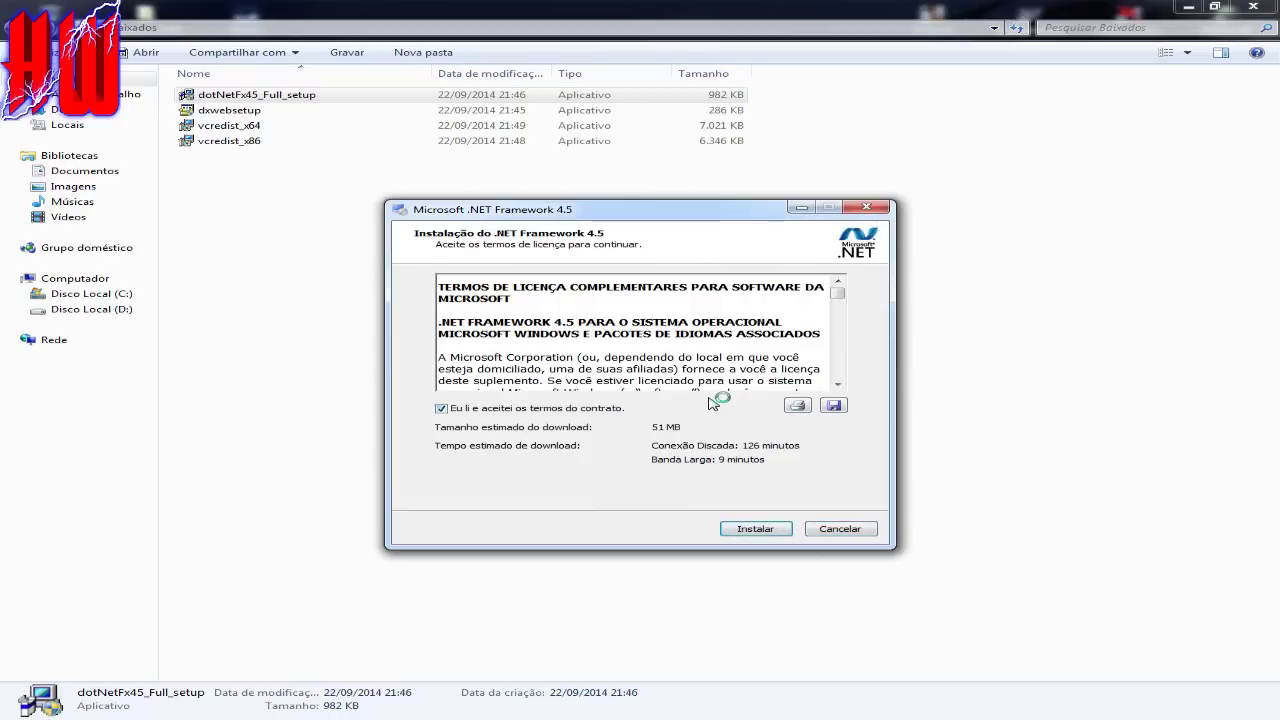
key(Return)
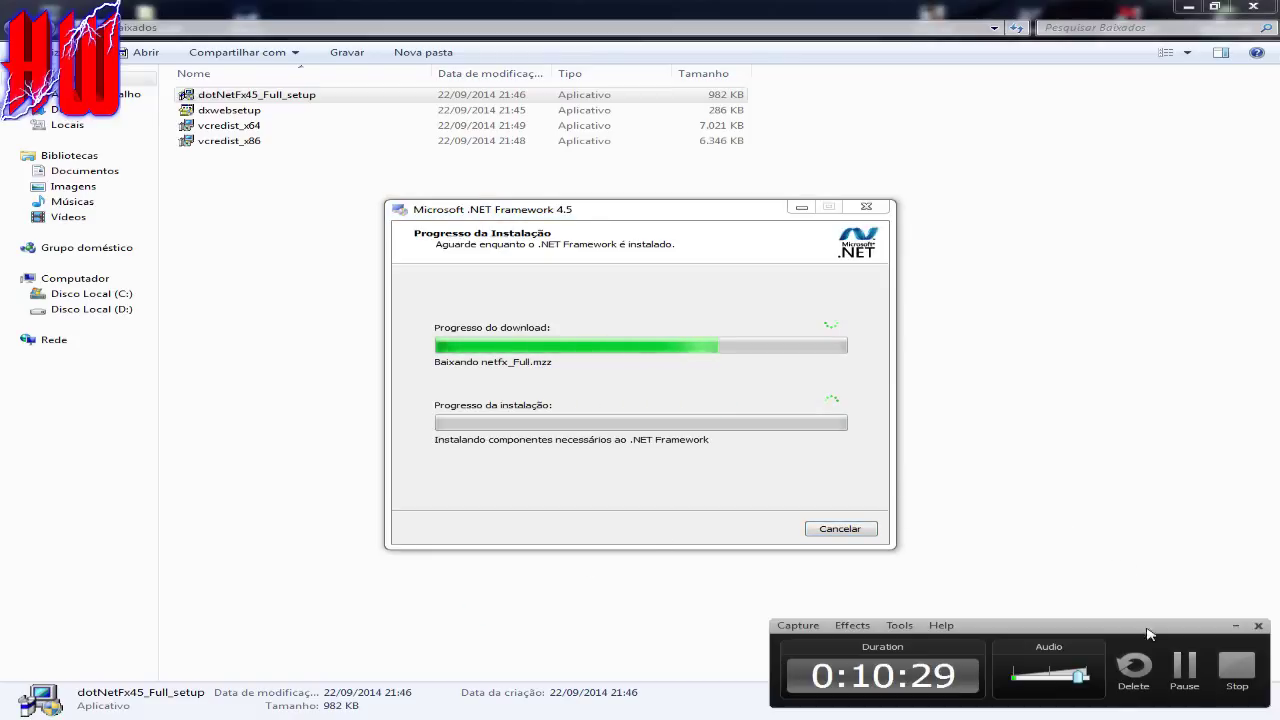
Finish the .NET Framework 4.5 setup wizard and minimize the Baixados window.
click(1184, 666)
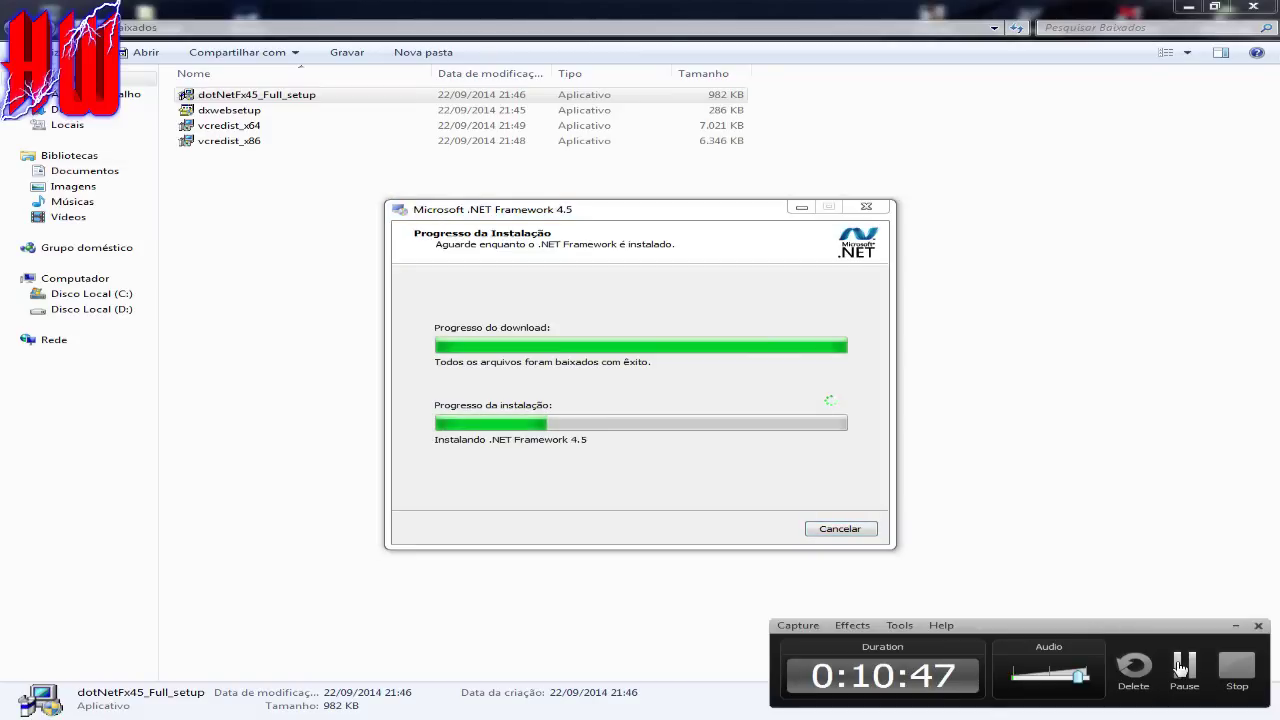
click(1183, 668)
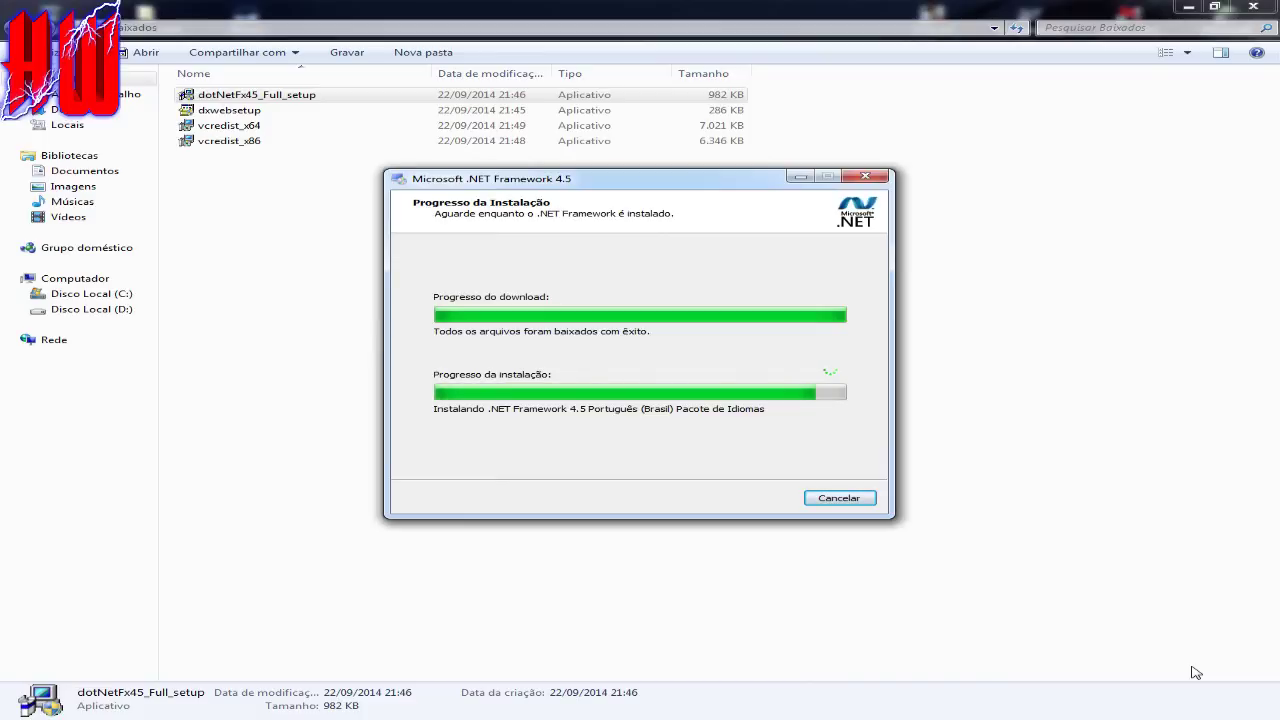
click(1196, 719)
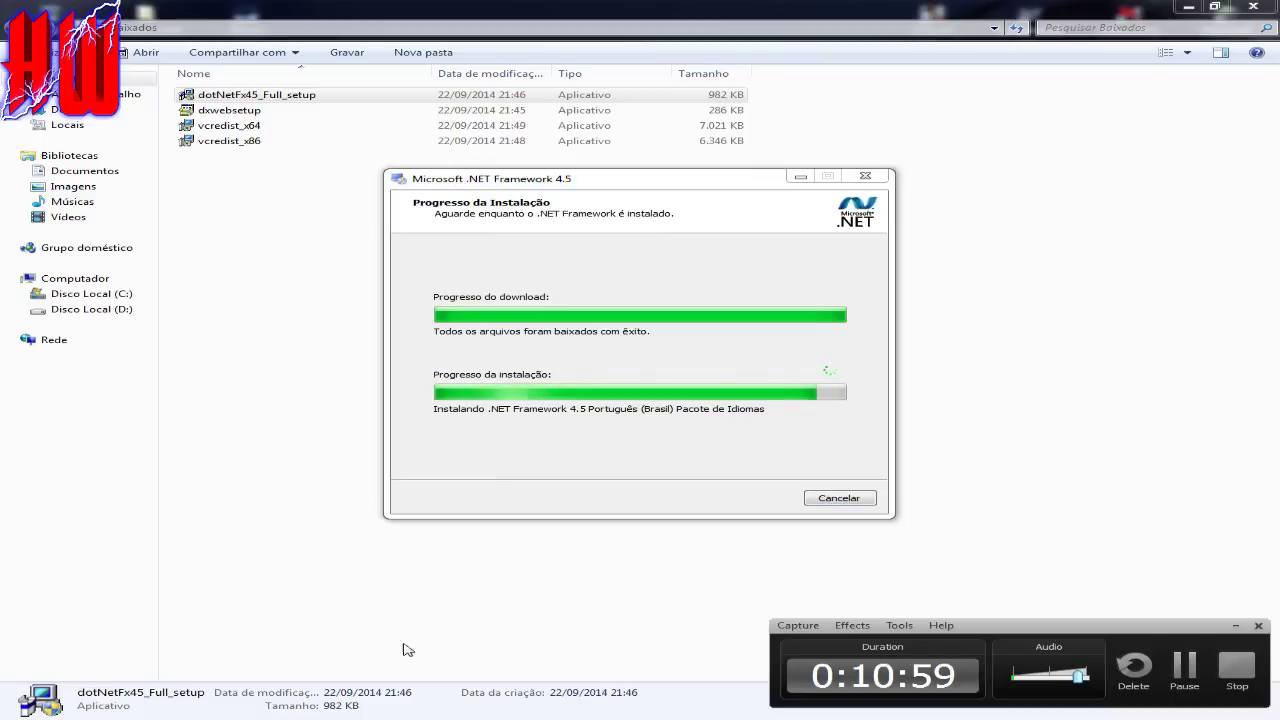
click(1184, 670)
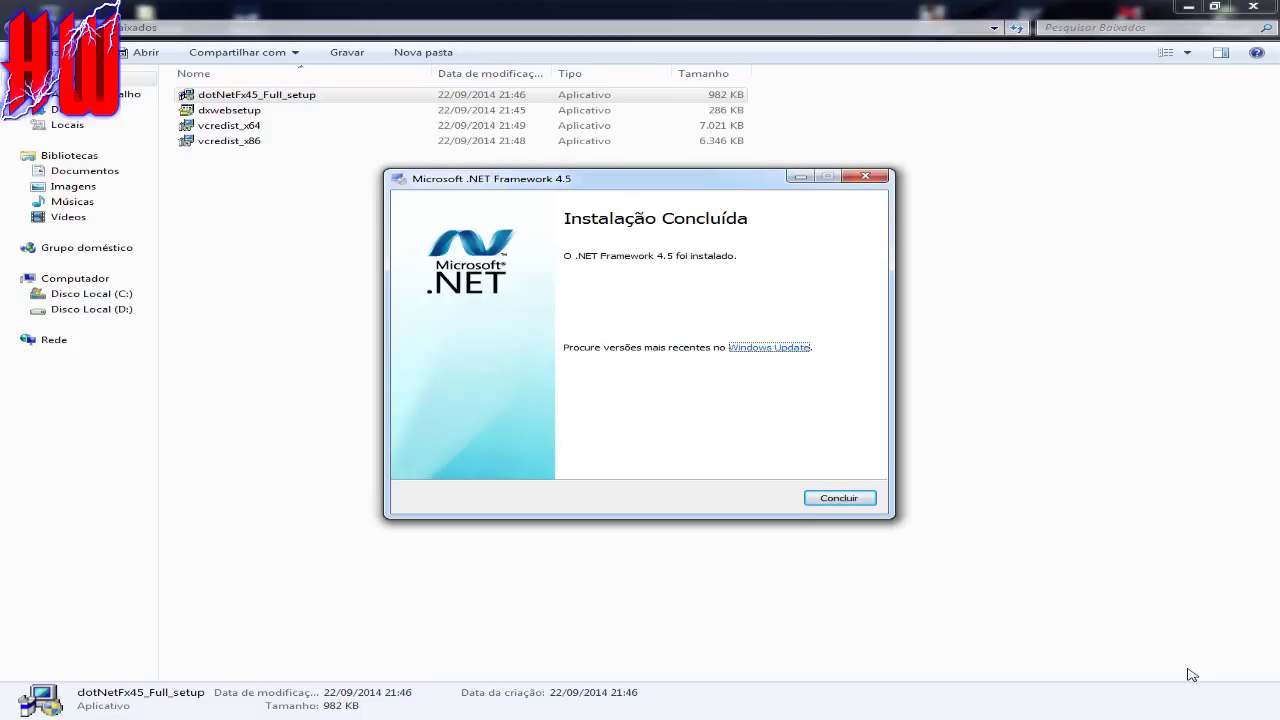
click(833, 498)
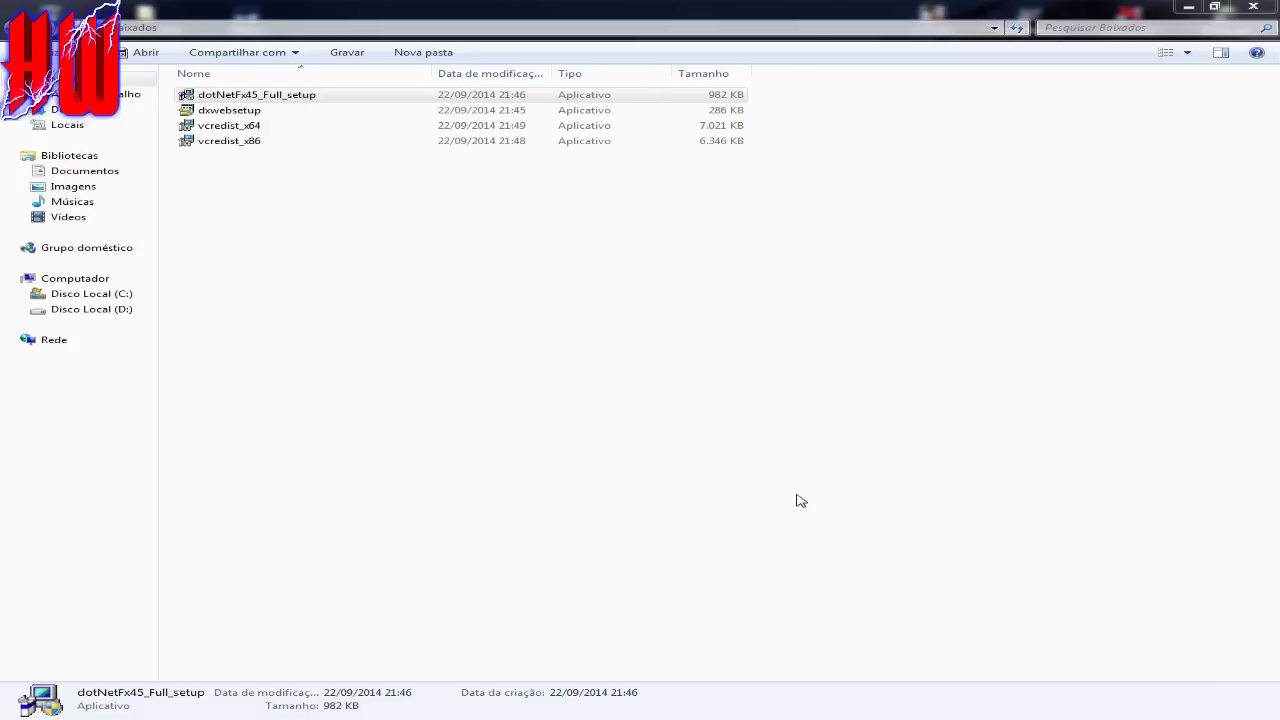
click(1188, 6)
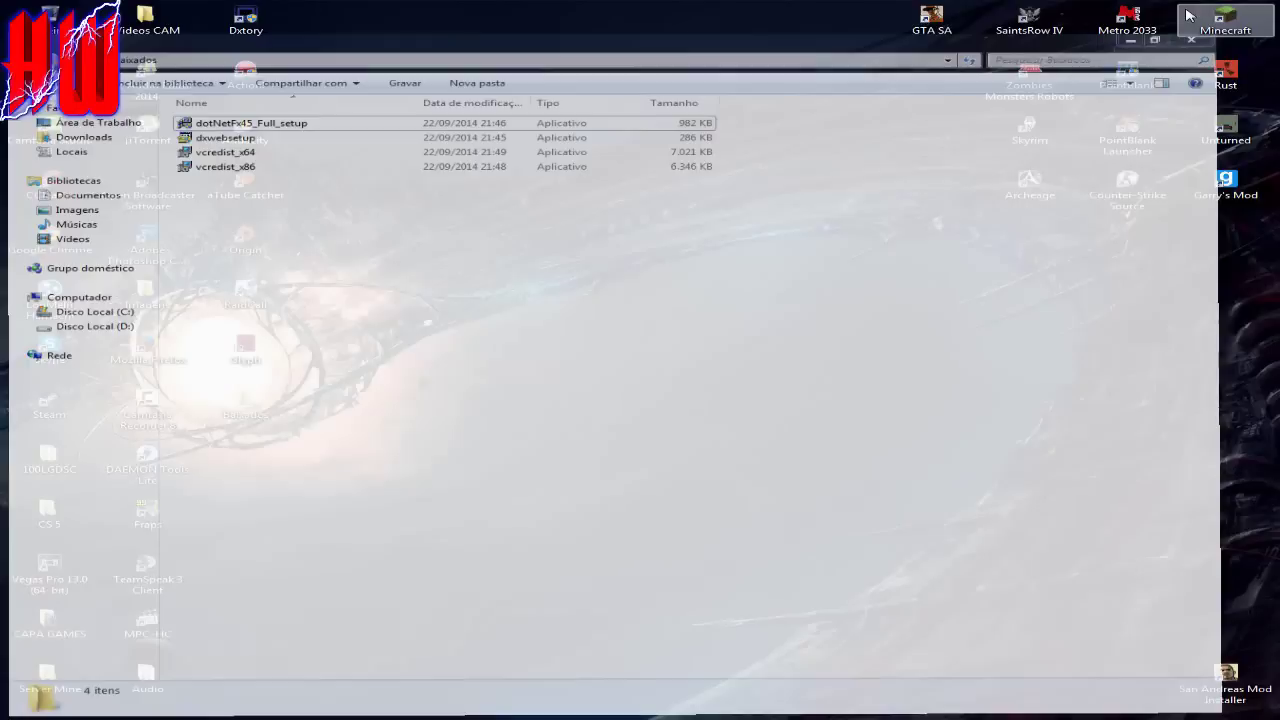
drag(626, 2, 925, 10)
click(1240, 363)
click(670, 83)
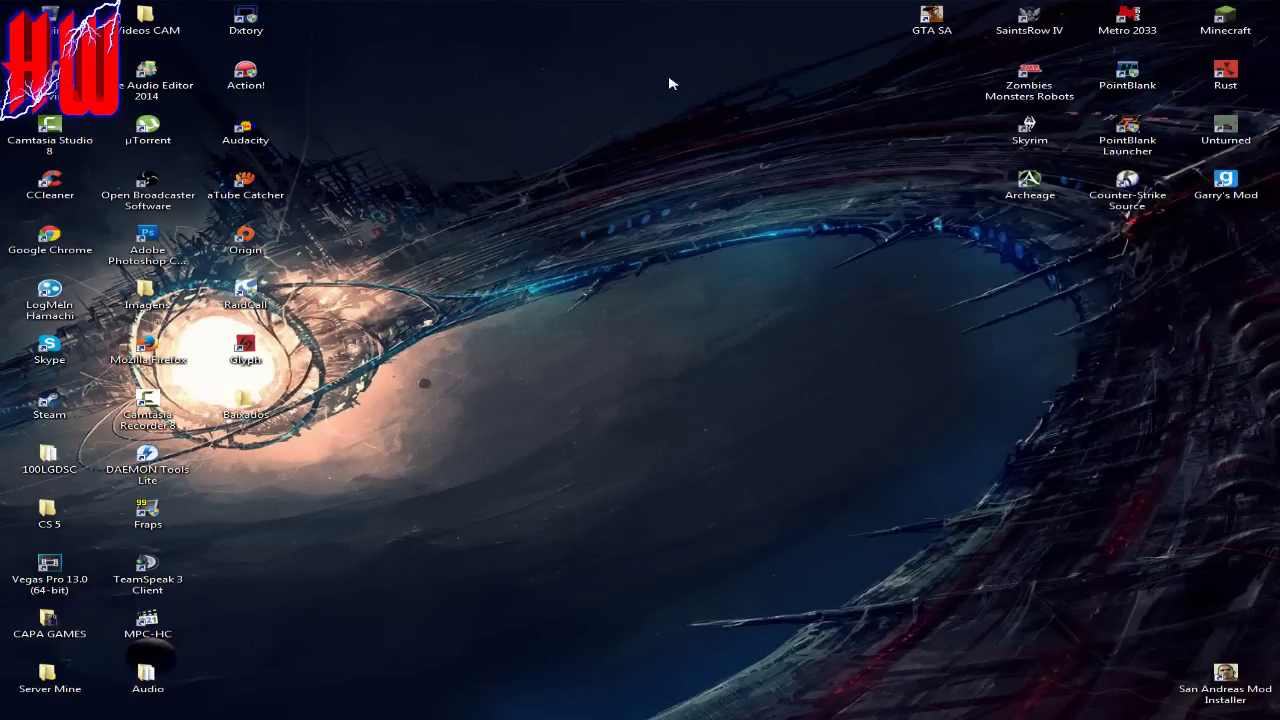
right_click(670, 85)
click(678, 120)
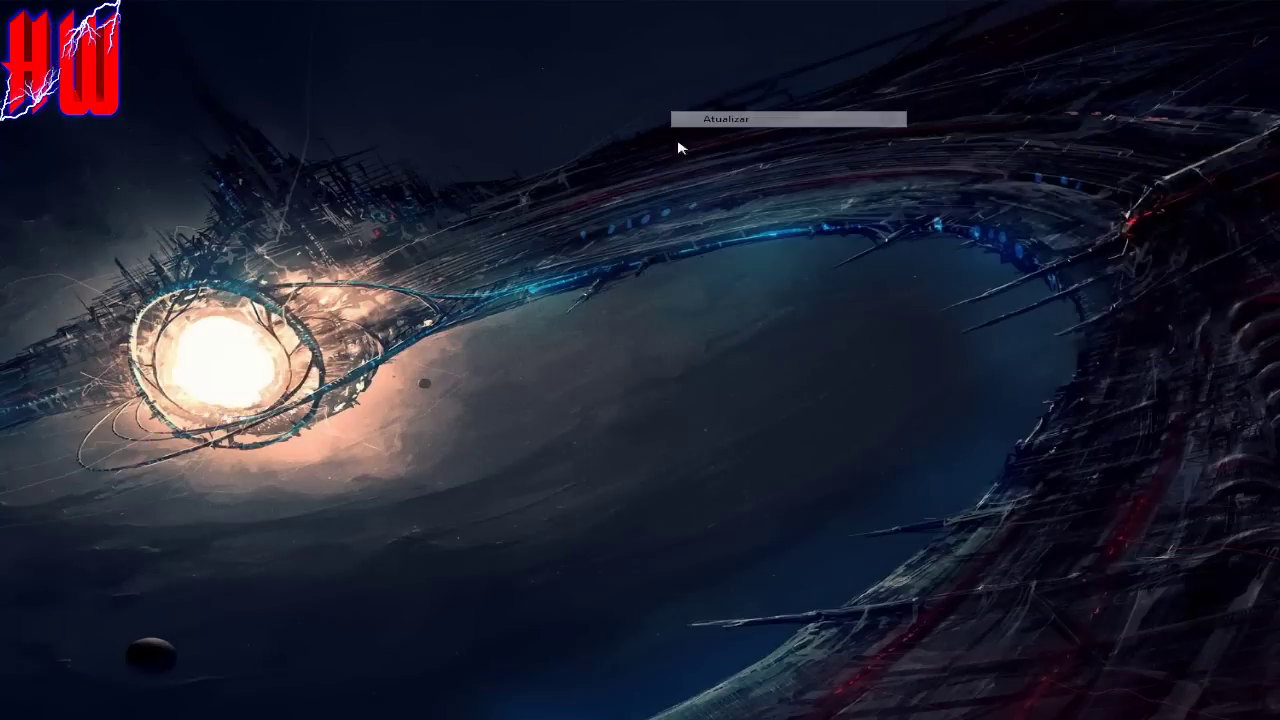
right_click(565, 184)
click(621, 224)
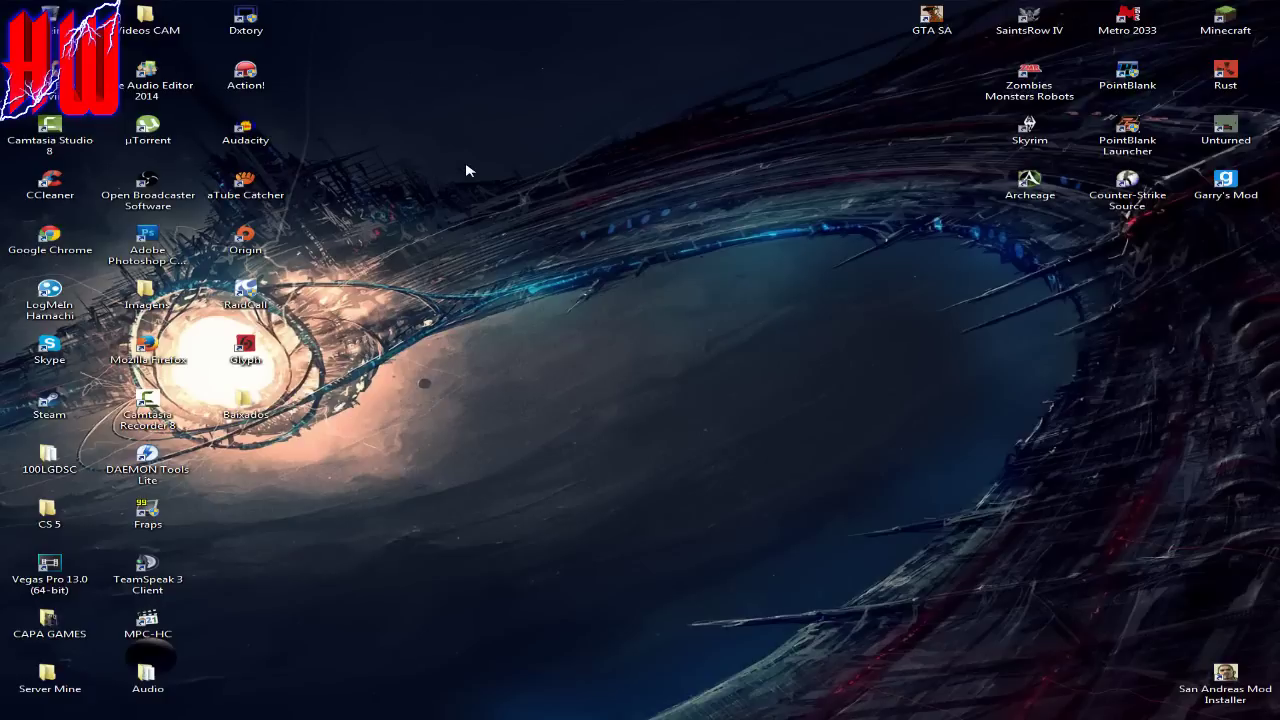
drag(405, 42, 800, 678)
mouse_move(752, 467)
mouse_down()
mouse_move(517, 163)
mouse_move(477, 63)
mouse_move(425, 28)
mouse_move(745, 458)
mouse_up()
drag(481, 59, 766, 712)
mouse_move(446, 19)
mouse_down()
mouse_move(517, 74)
mouse_move(776, 517)
mouse_move(806, 697)
mouse_move(655, 346)
mouse_move(546, 160)
mouse_move(526, 40)
mouse_move(463, 30)
mouse_up()
right_click(1041, 32)
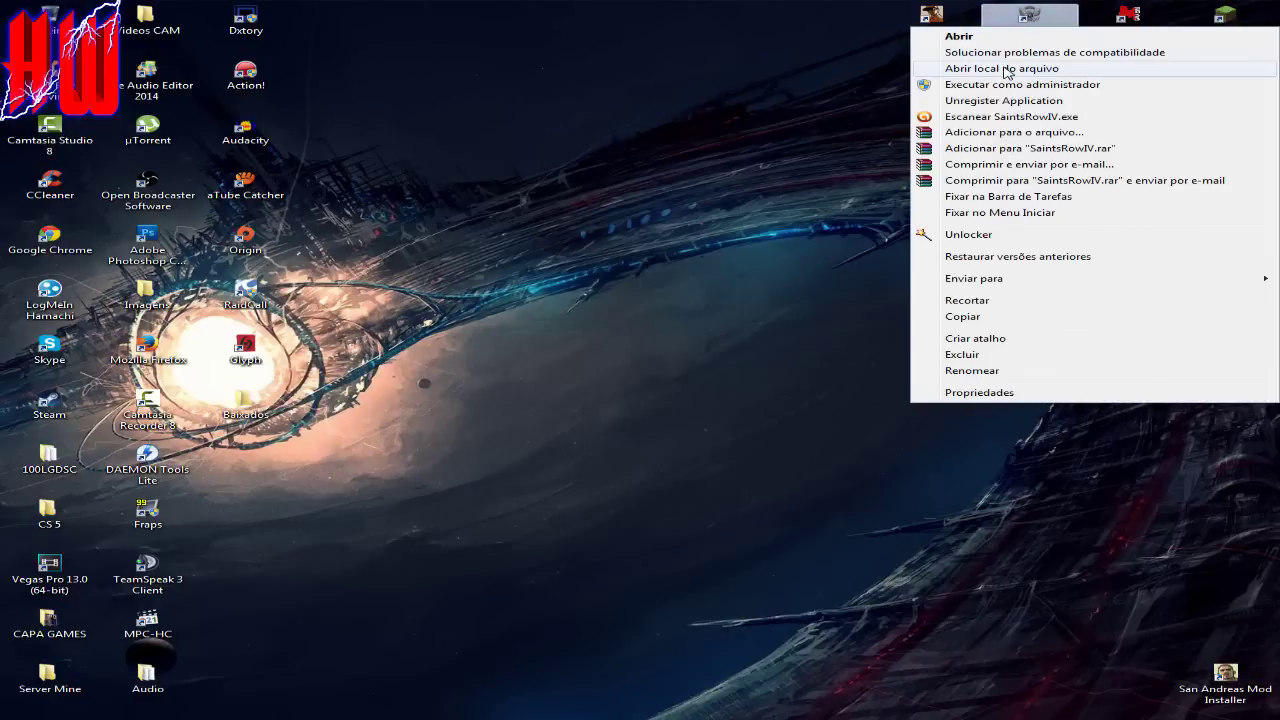
click(960, 70)
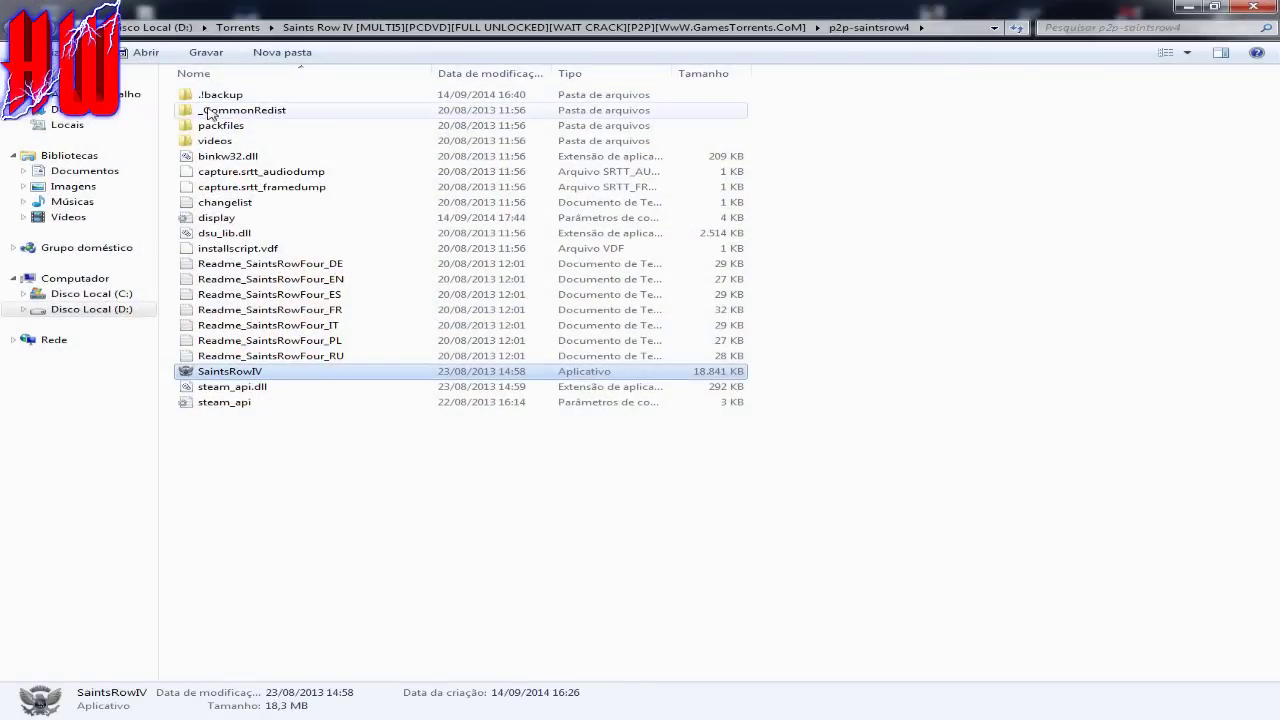
click(1256, 9)
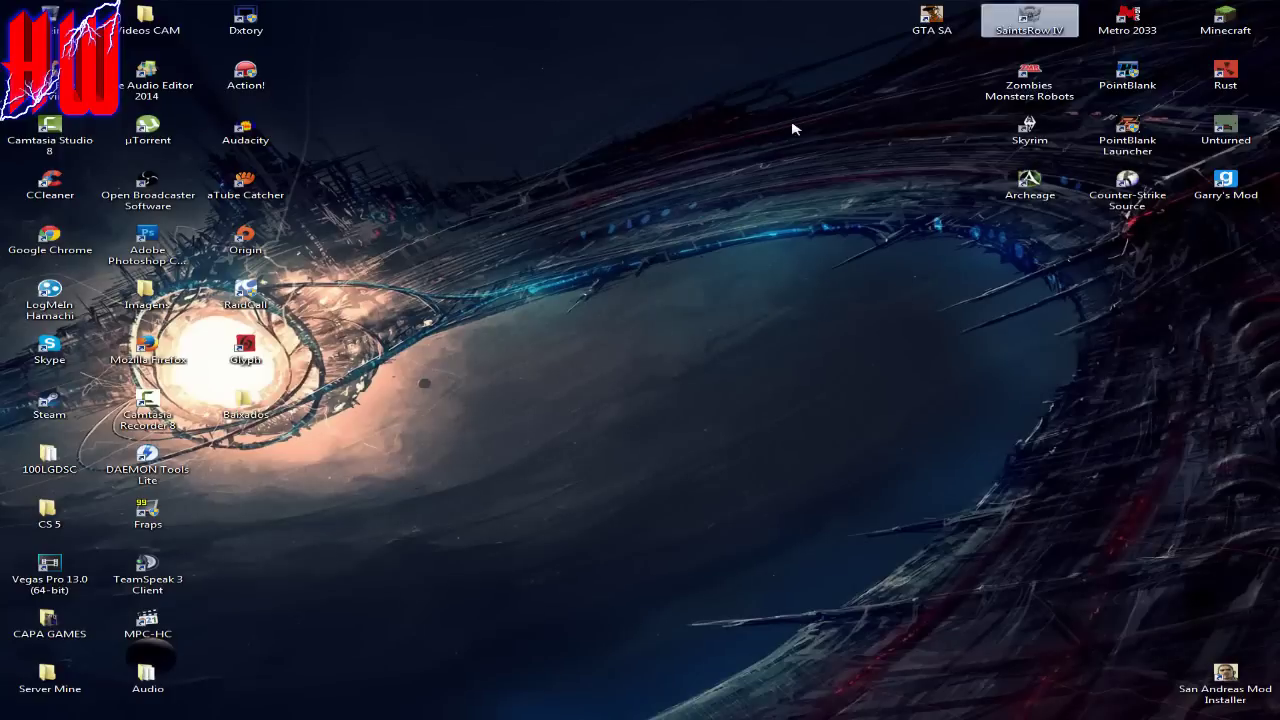
Open the file location of the SaintsRow IV shortcut and go into its _CommonRedist folder.
right_click(1029, 25)
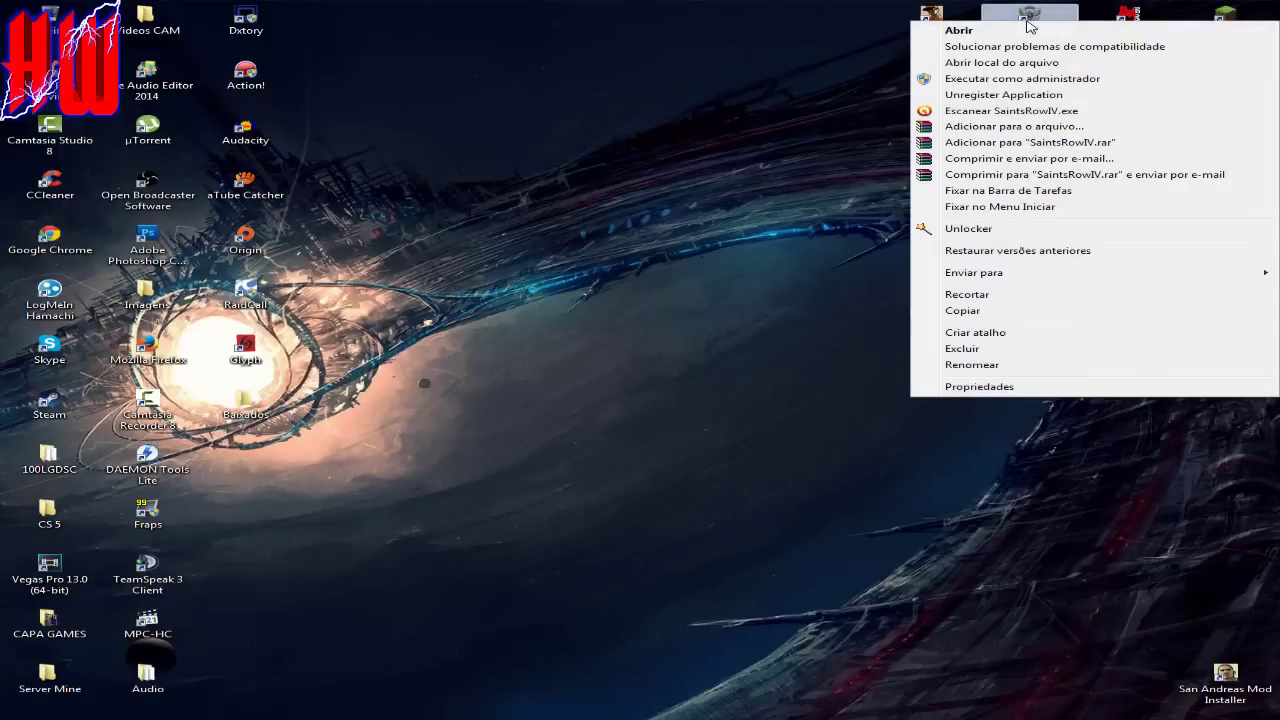
click(993, 63)
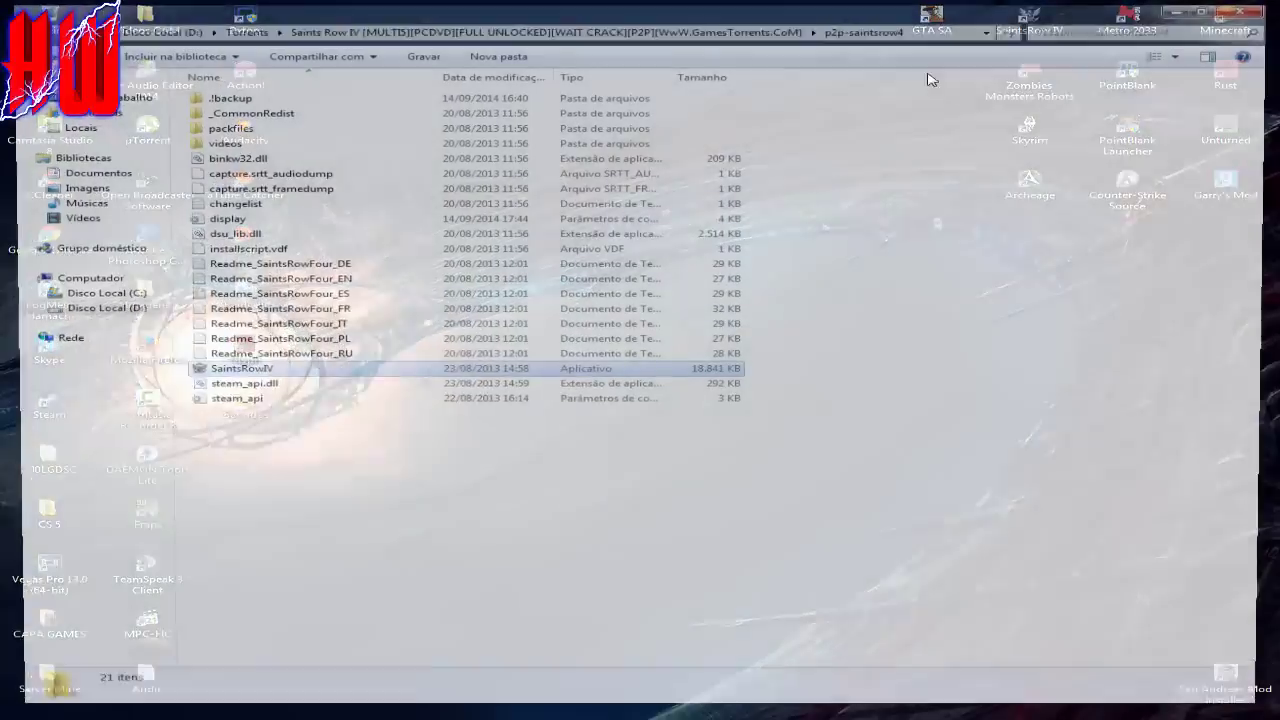
double_click(246, 112)
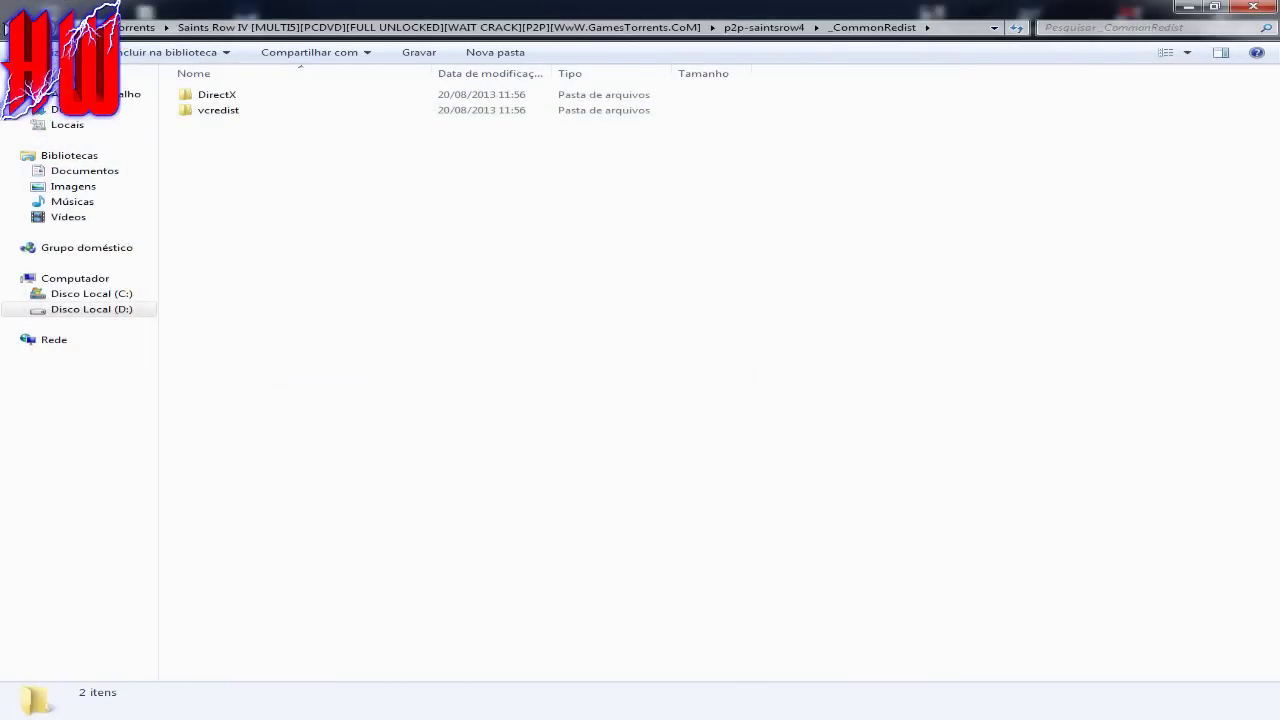
key(BackSpace)
double_click(214, 104)
Look through the DirectX Jun2010 folder for the DXSETUP installer and return to _CommonRedist.
double_click(213, 100)
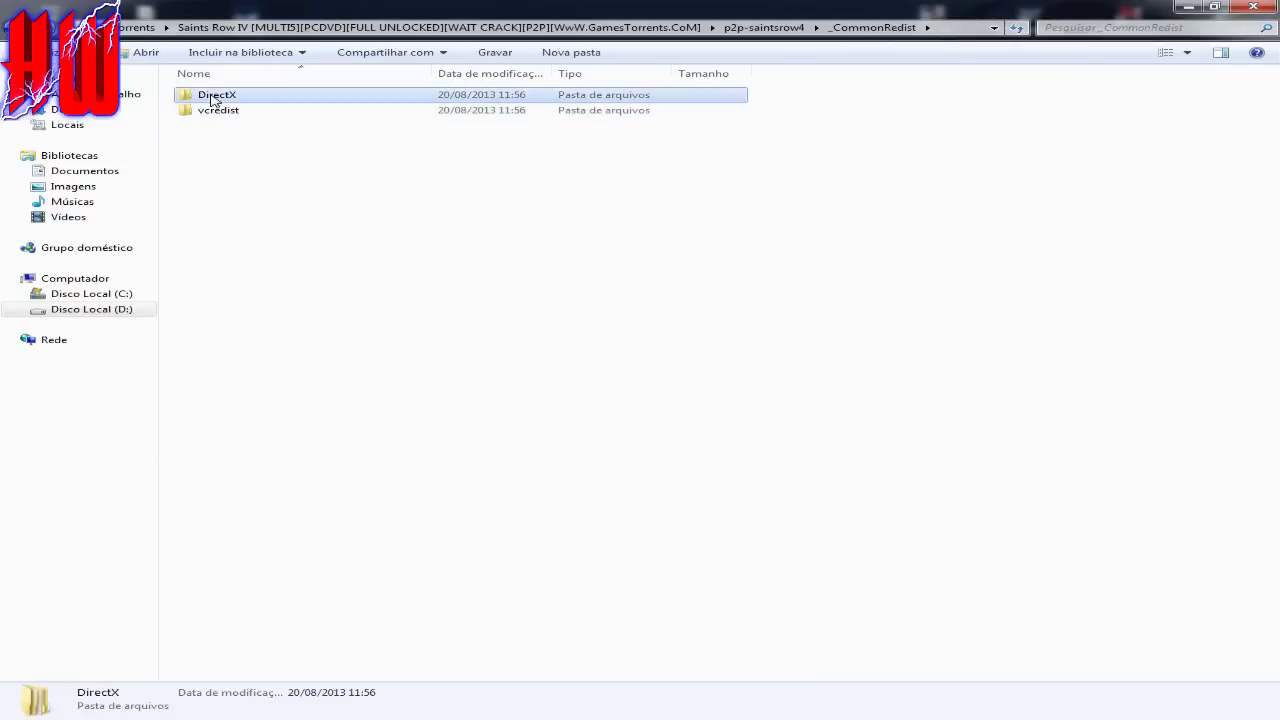
double_click(216, 100)
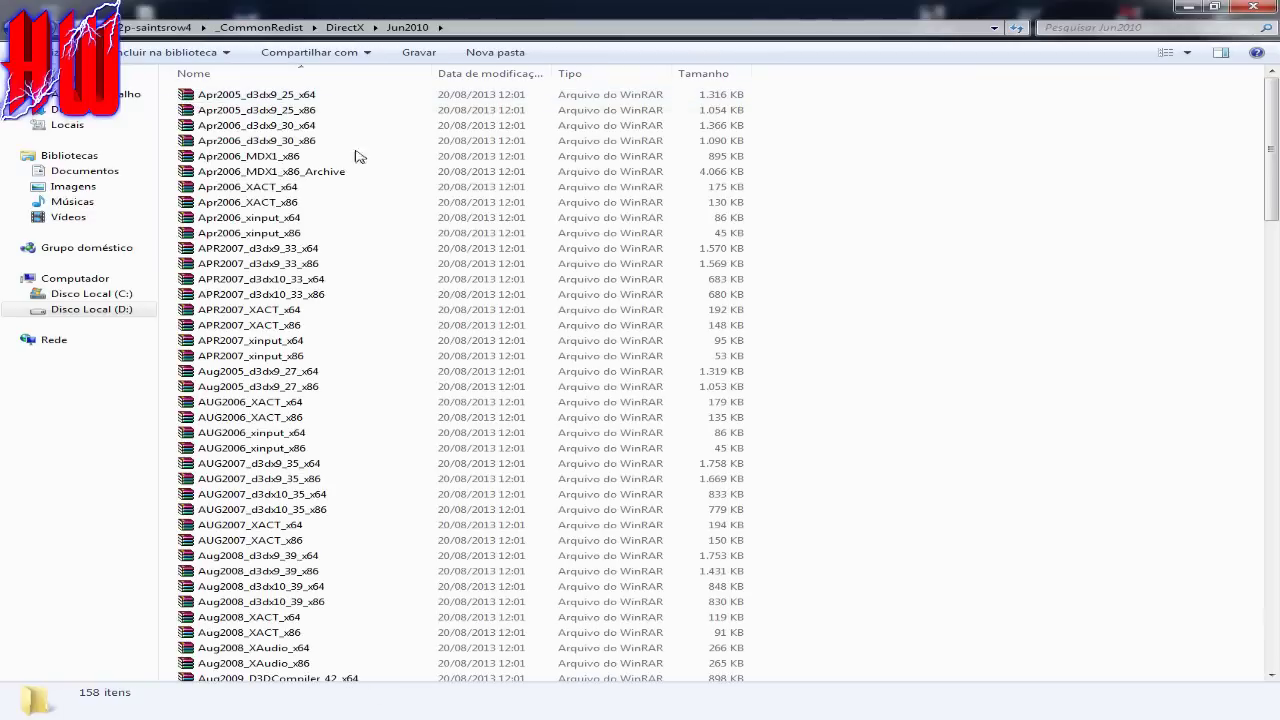
scroll(420, 217, down, 14)
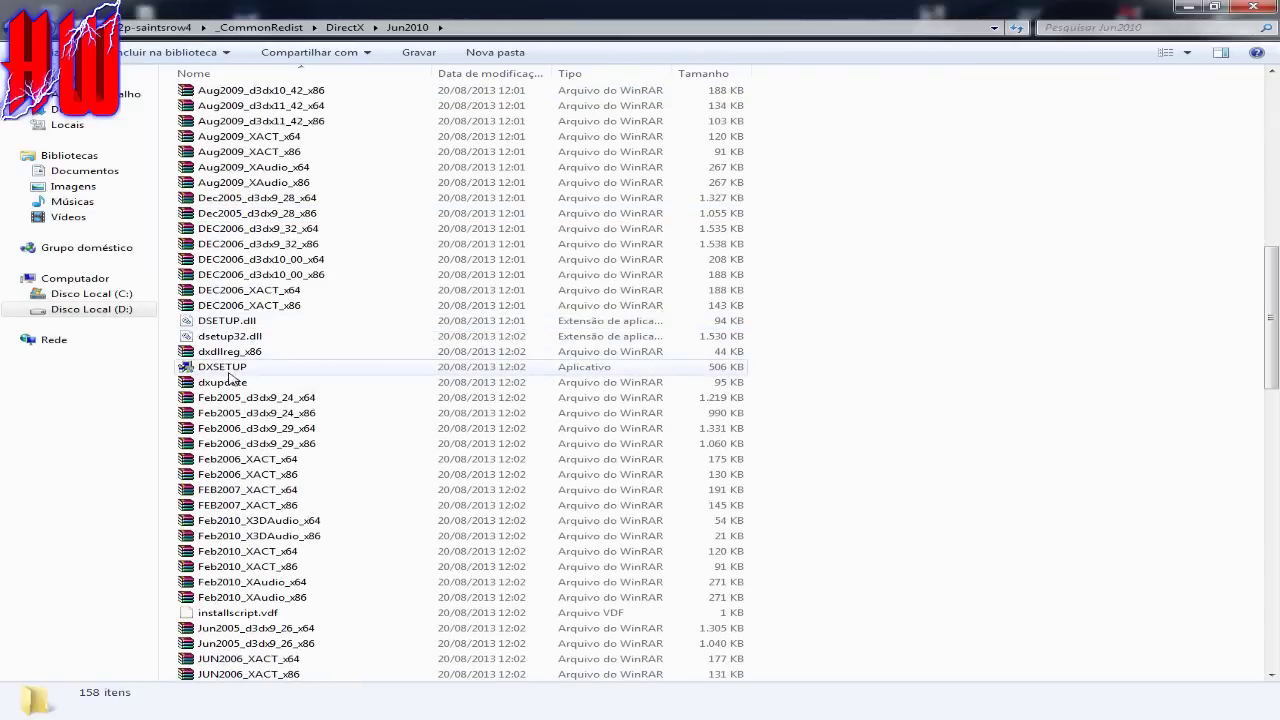
key(BackSpace)
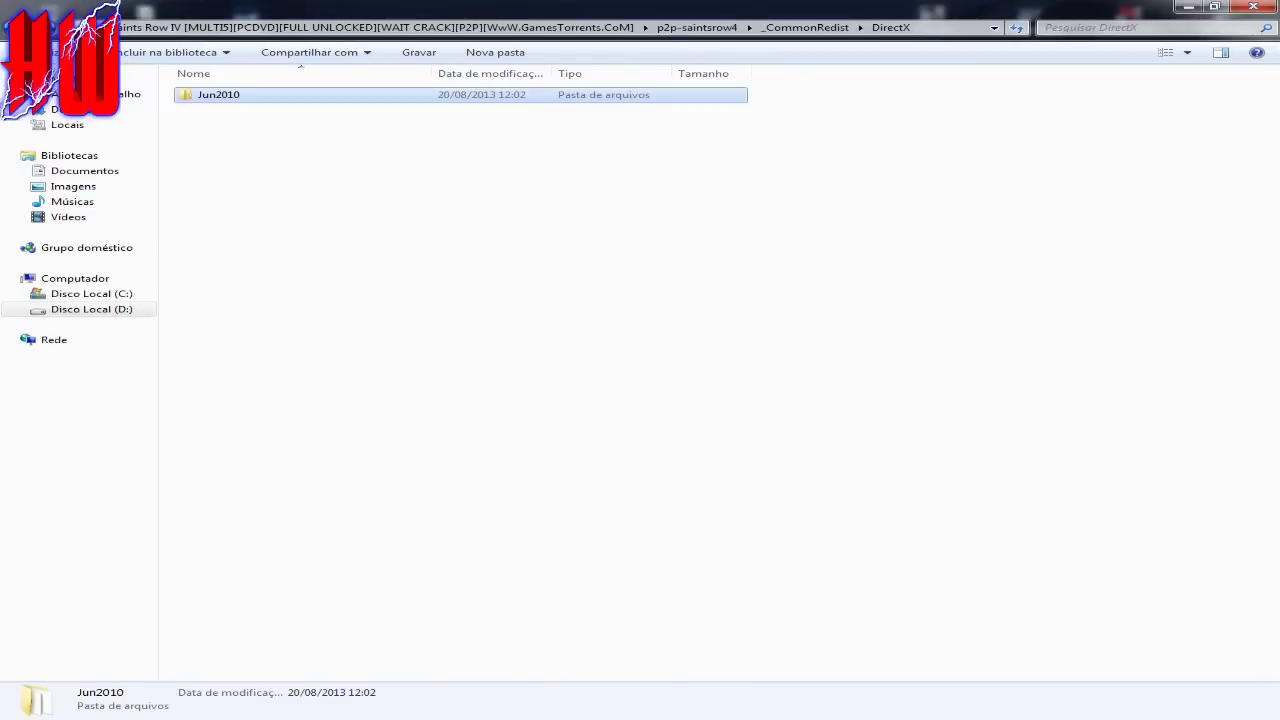
key(BackSpace)
Examine the vcredist_x64 and vcredist_x86 installers in the vcredist 2010 folder, and close the folder window.
double_click(210, 112)
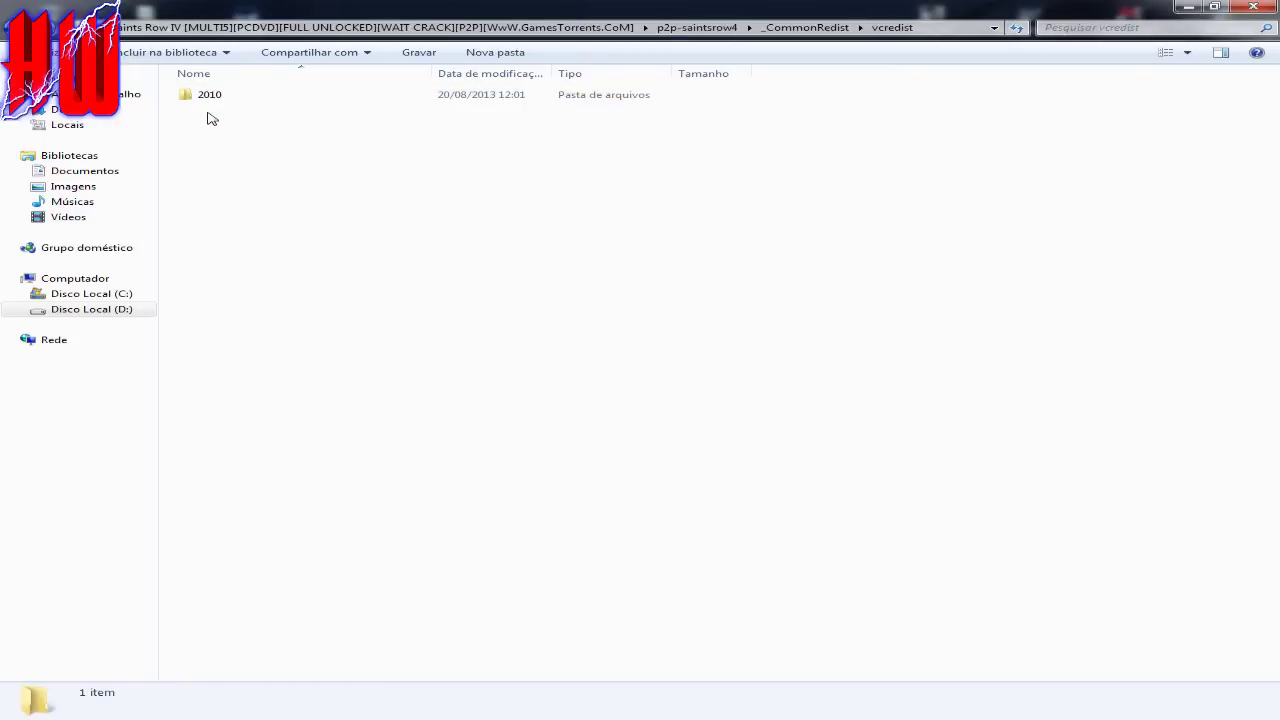
double_click(206, 98)
click(229, 115)
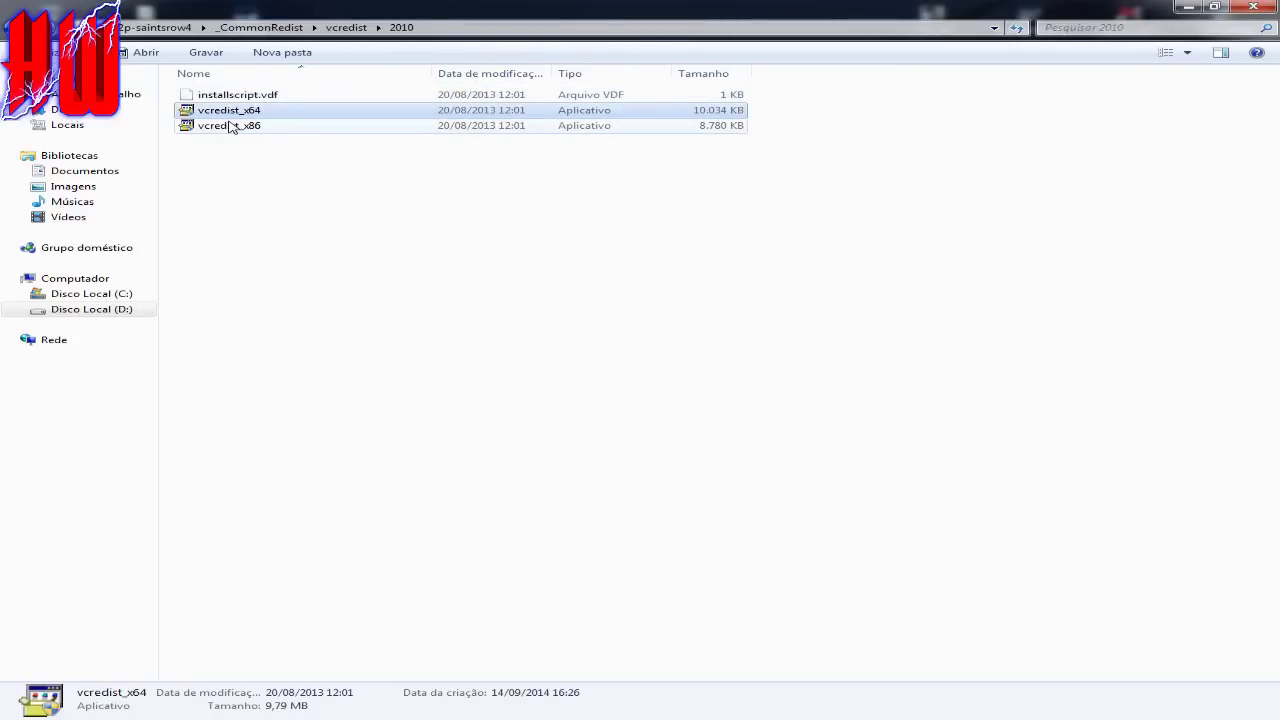
click(229, 125)
click(229, 112)
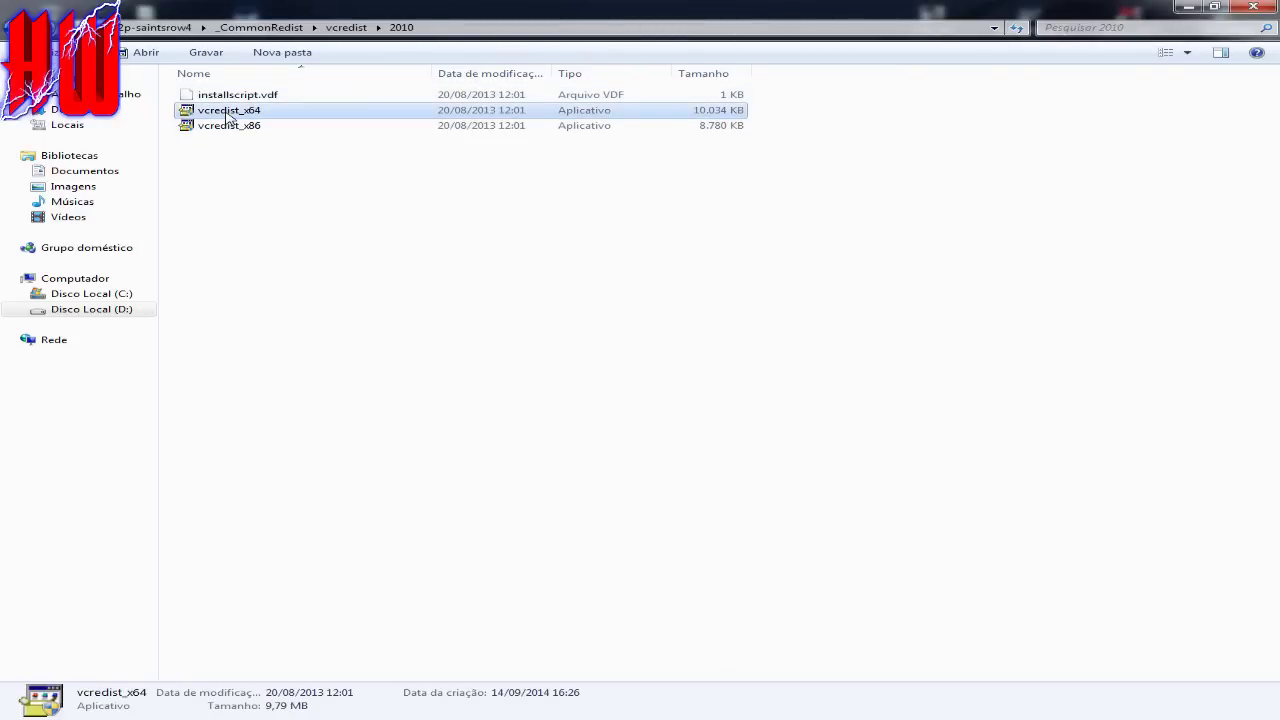
click(5, 27)
click(5, 27)
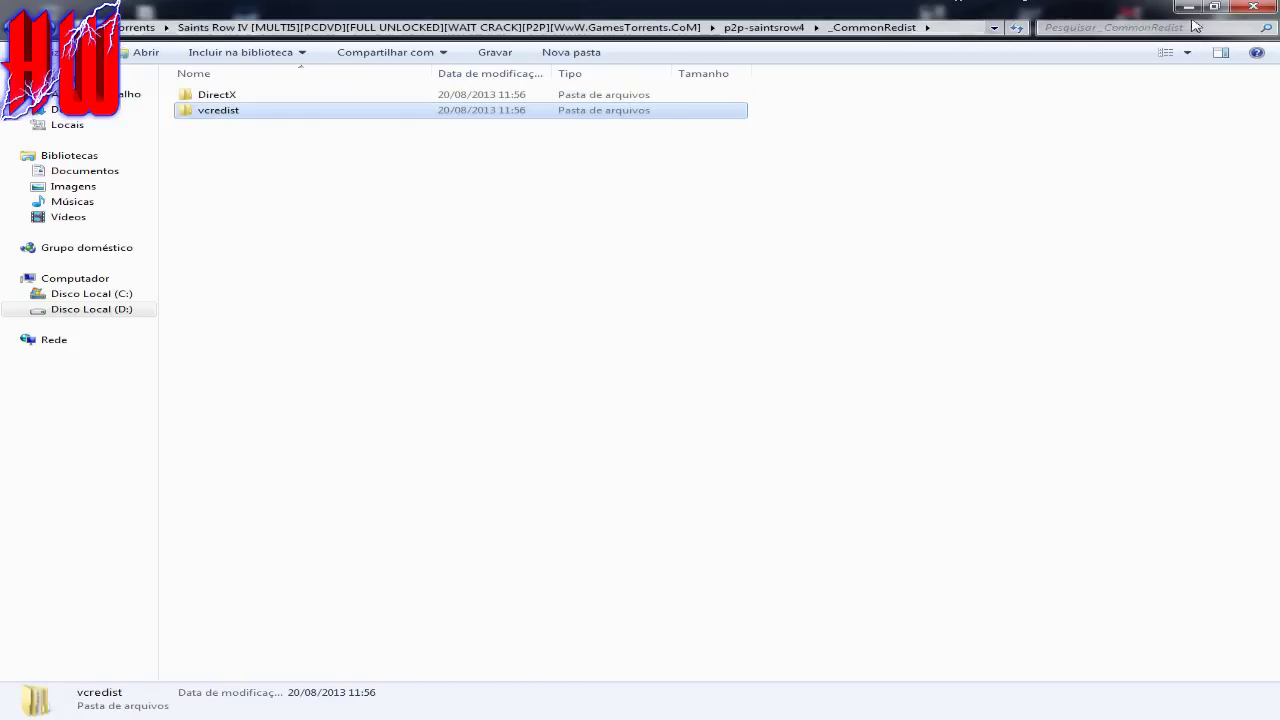
click(1247, 12)
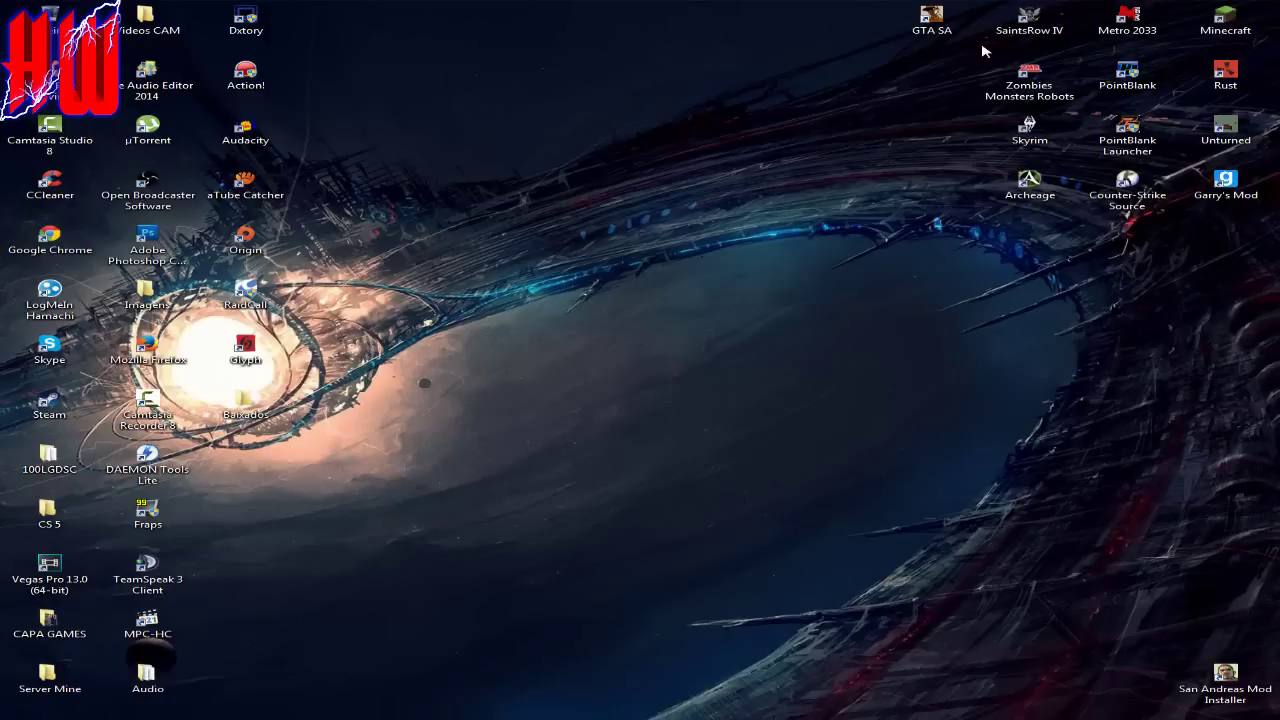
Open the file location of the Metro 2033 shortcut and go into its install folder.
right_click(1140, 26)
click(1084, 65)
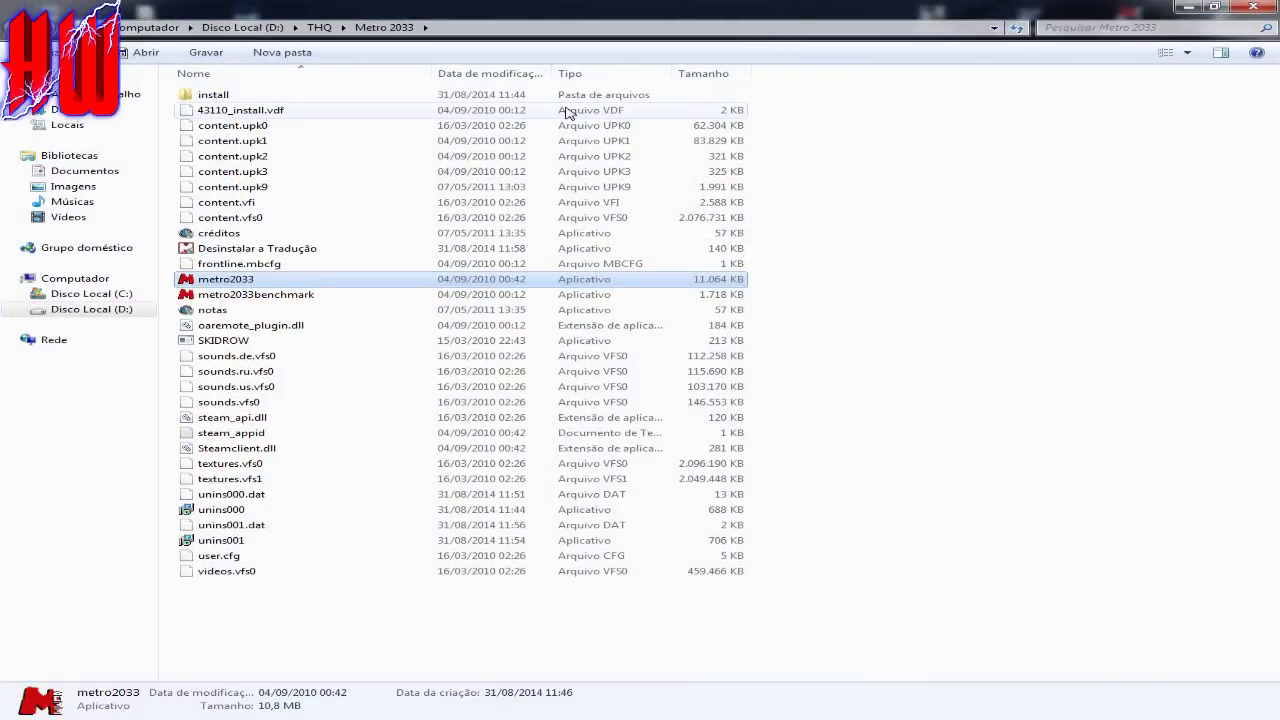
double_click(239, 98)
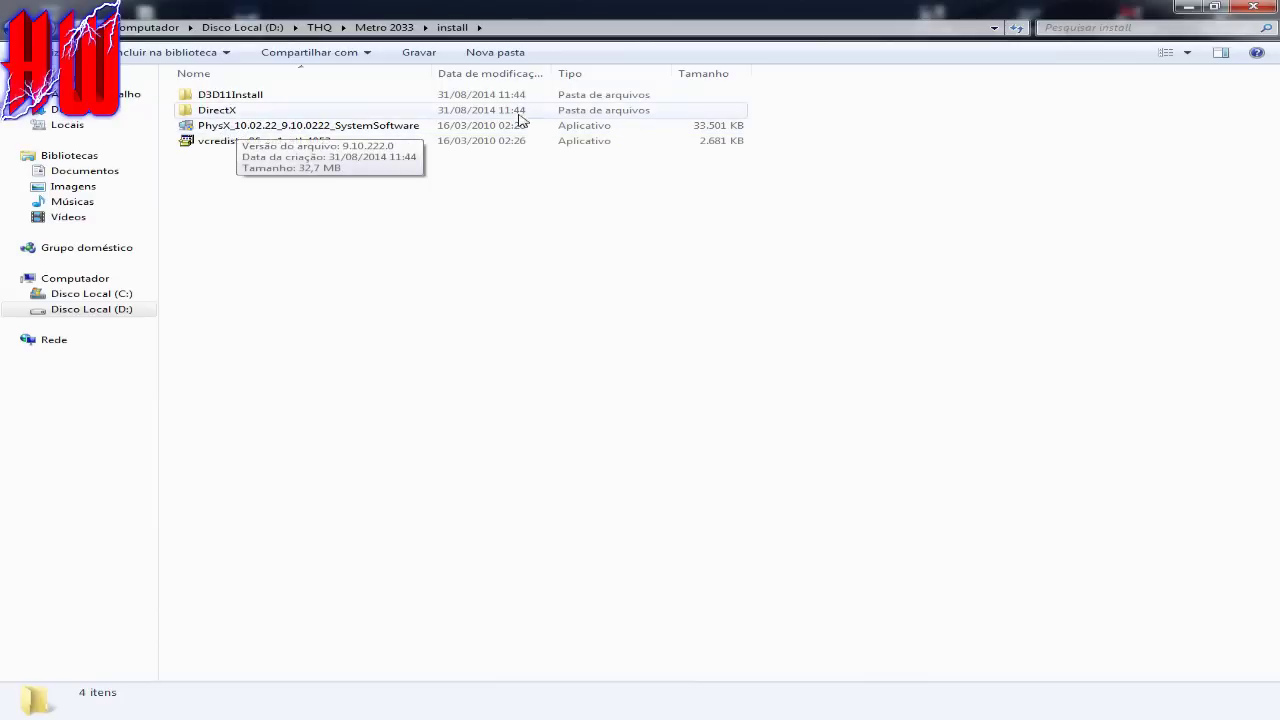
Examine the contents of the D3D11Install and DirectX folders, and close the folder window.
double_click(212, 95)
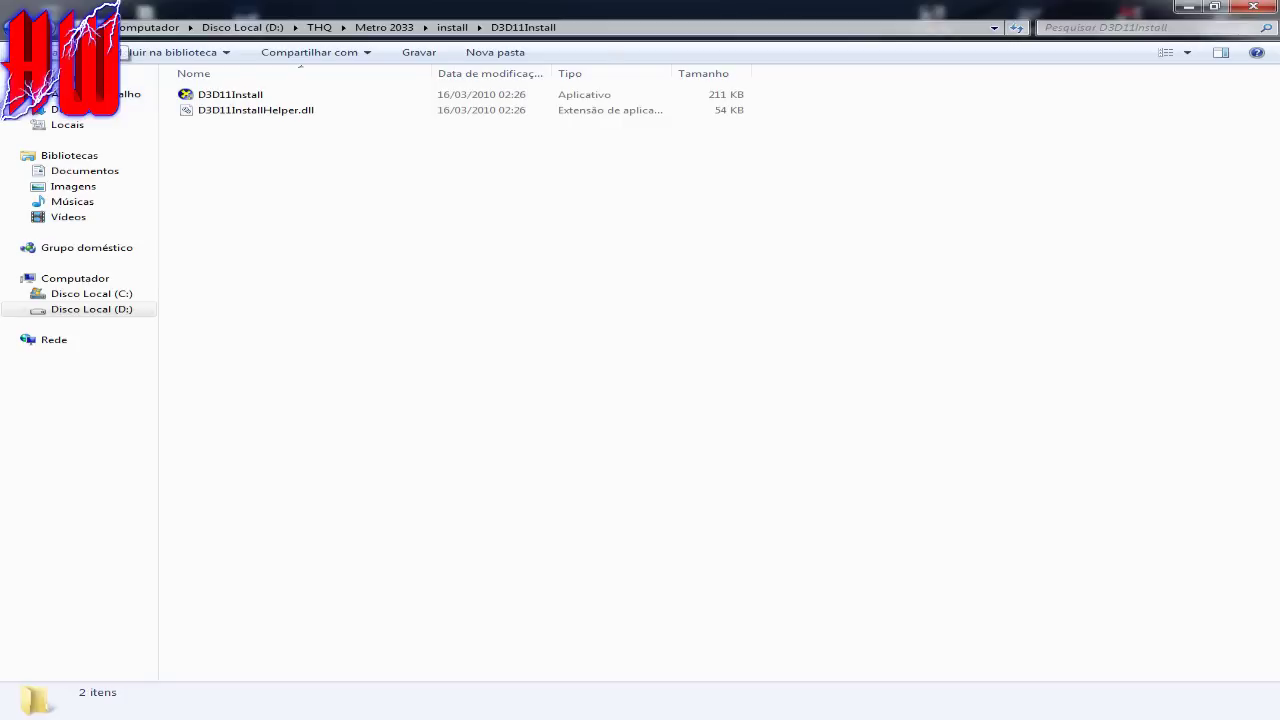
key(BackSpace)
double_click(240, 122)
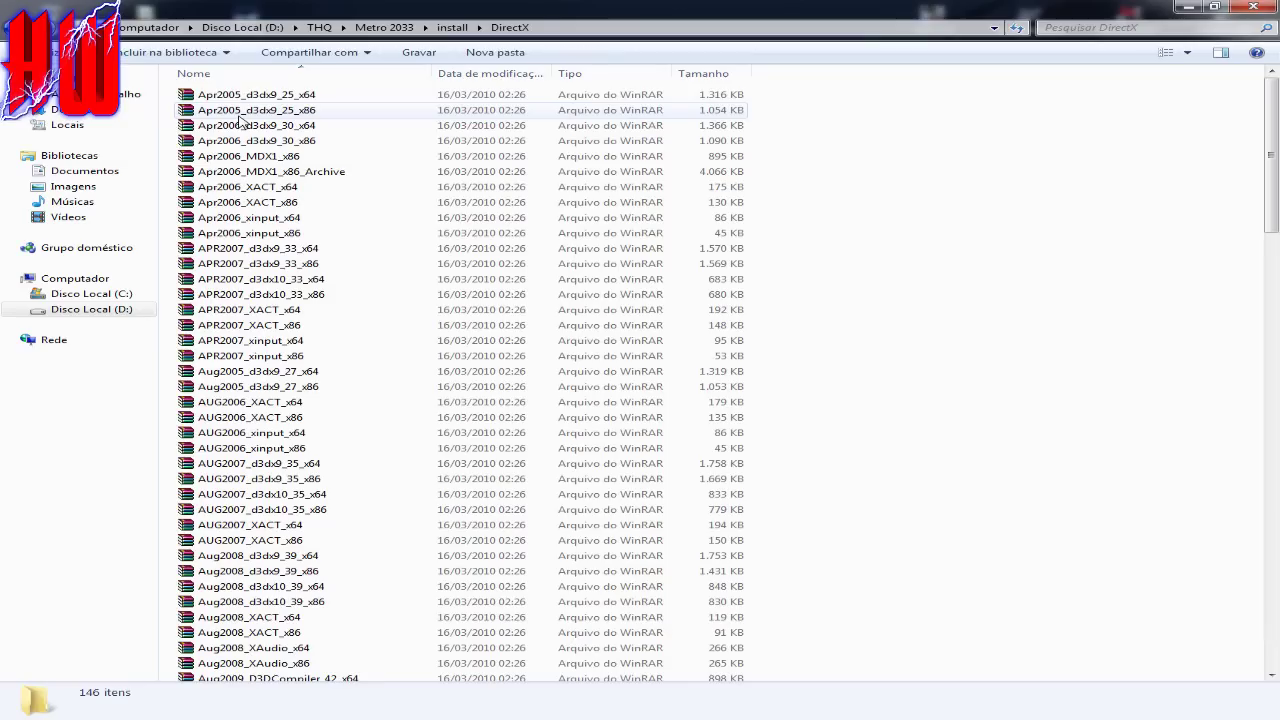
click(1253, 6)
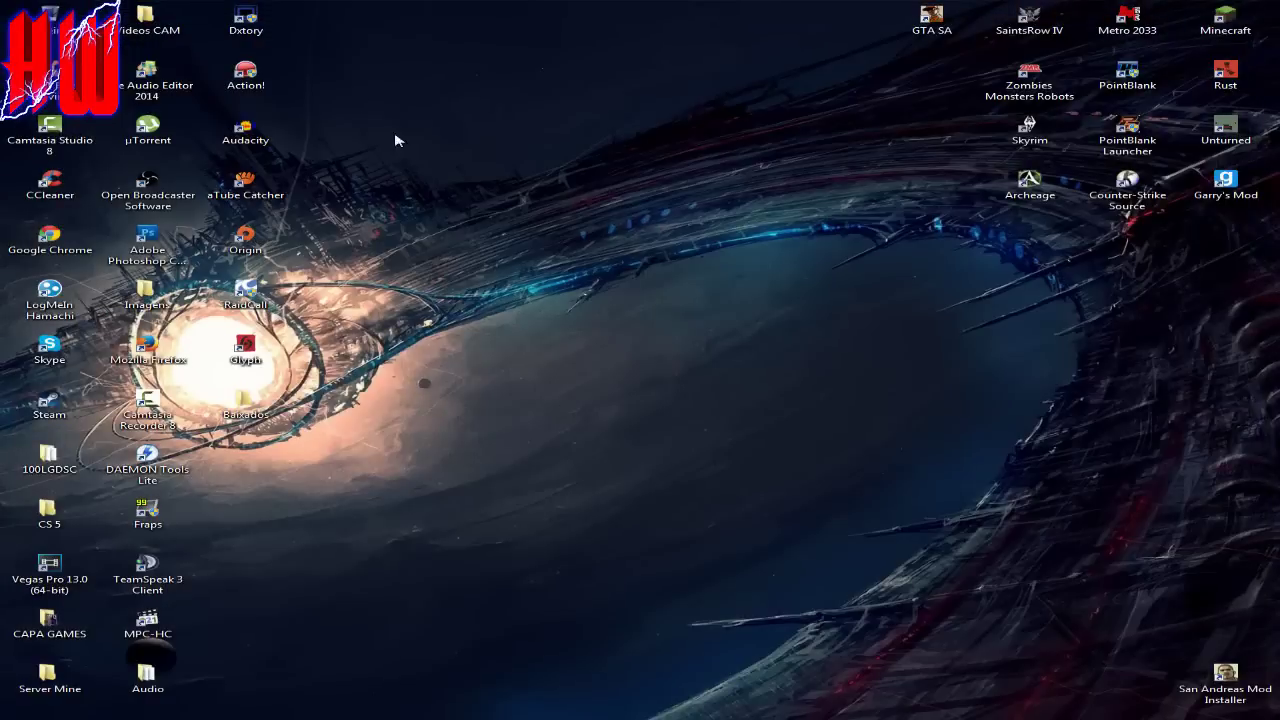